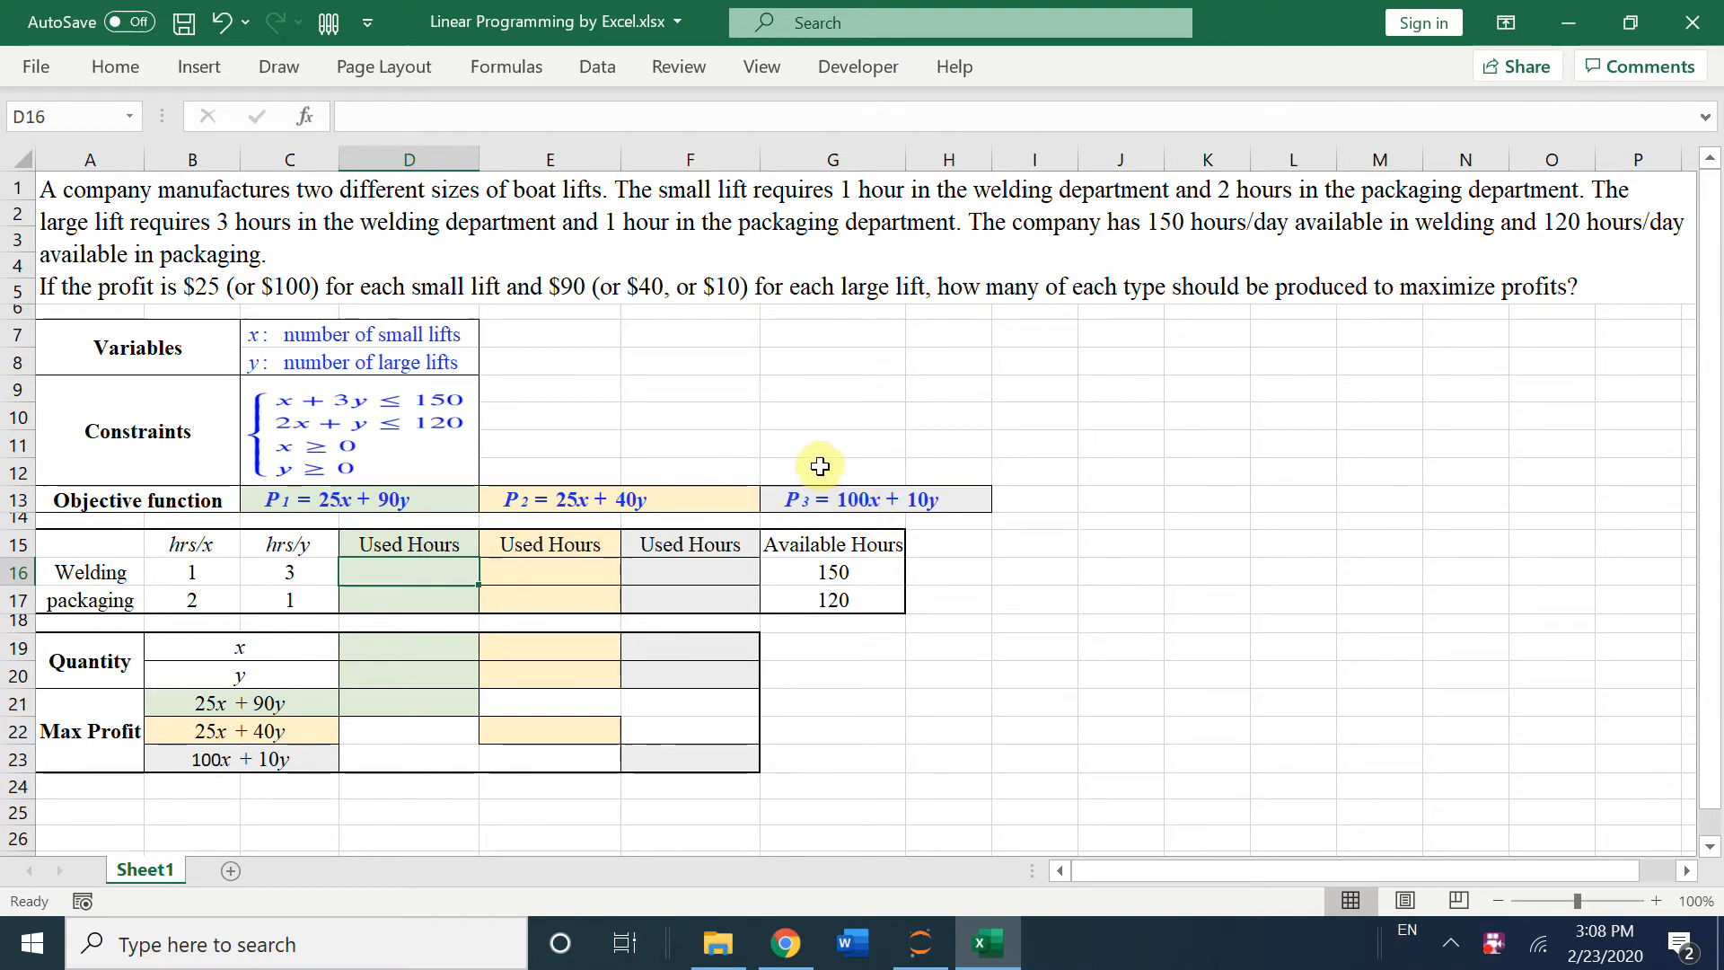
Step: Switch to the Jupyter notebook in Chrome and review the constraints, objective functions, feasible-region graph and PuLP solution of the linear programming problem
click(787, 942)
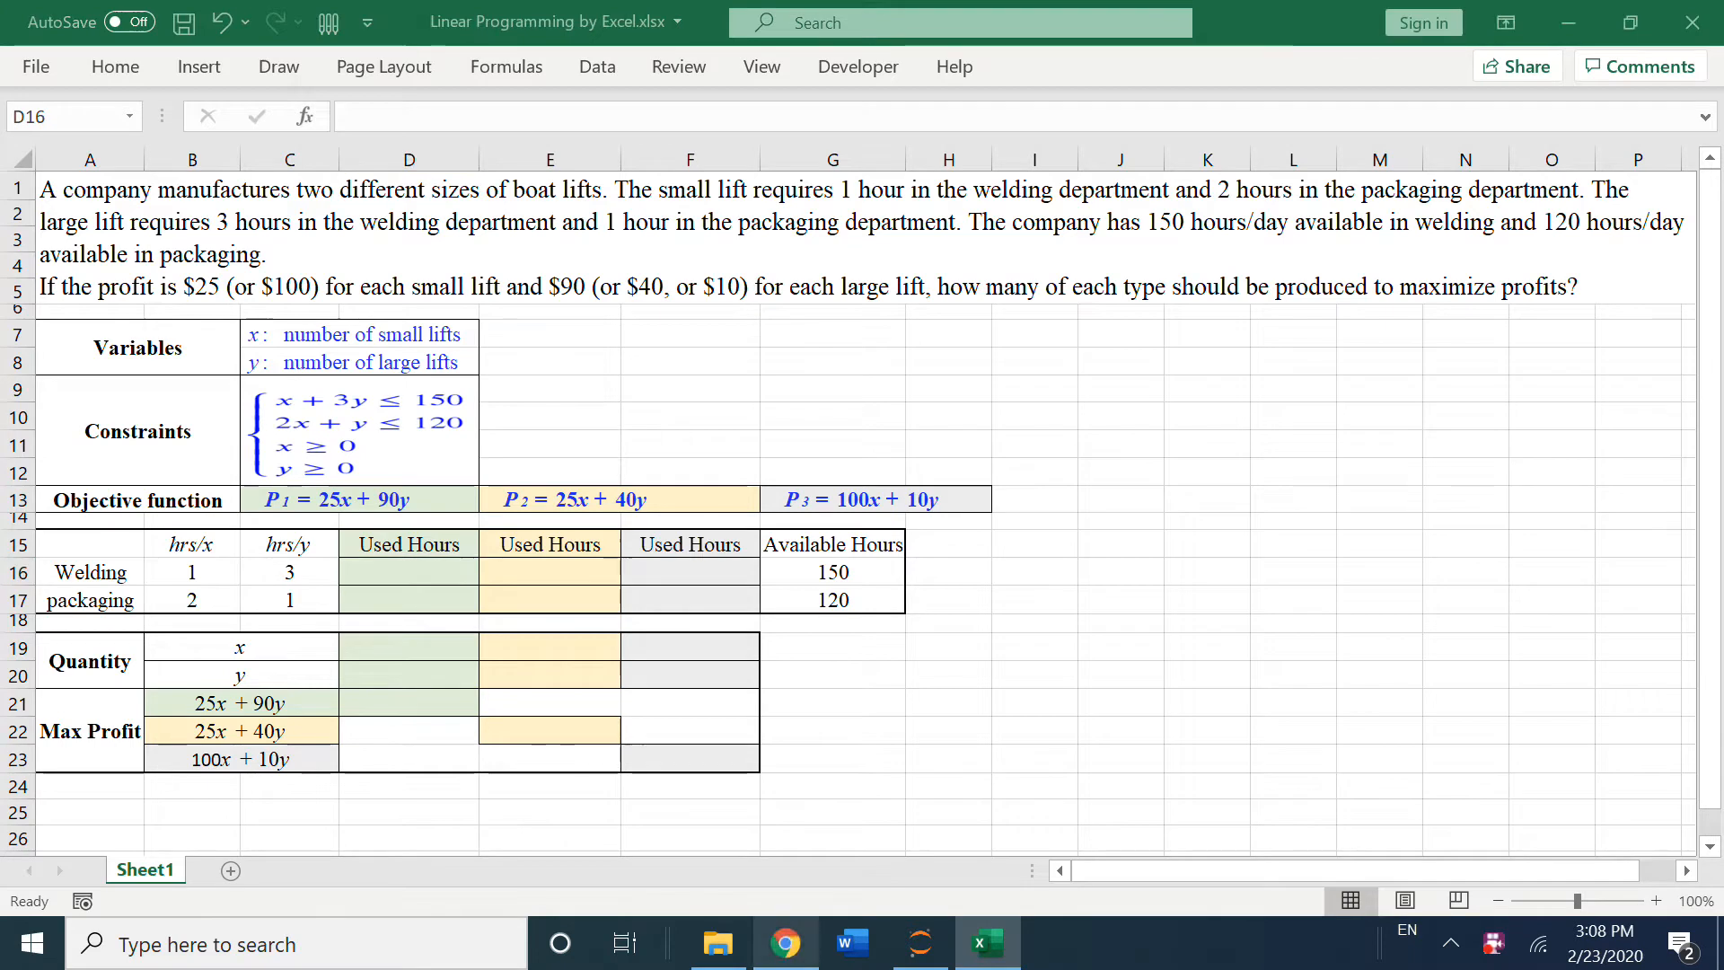
scroll(1508, 766, up, 15)
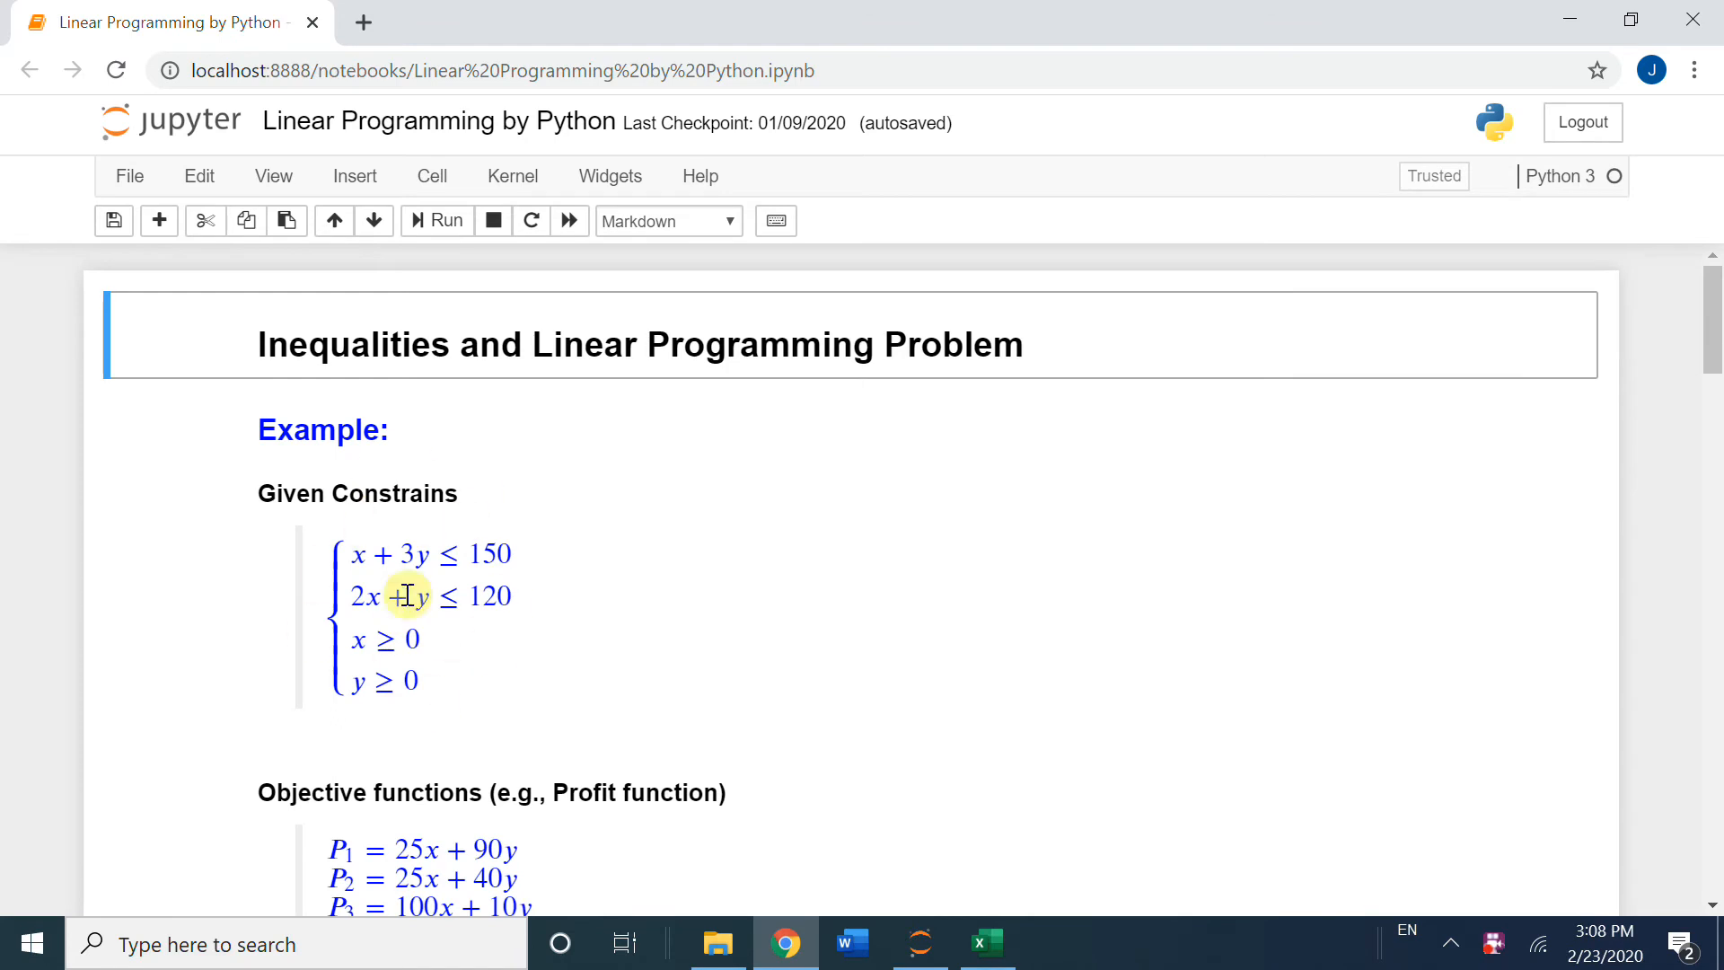
scroll(1206, 865, down, 1)
scroll(1206, 865, down, 5)
scroll(712, 473, down, 16)
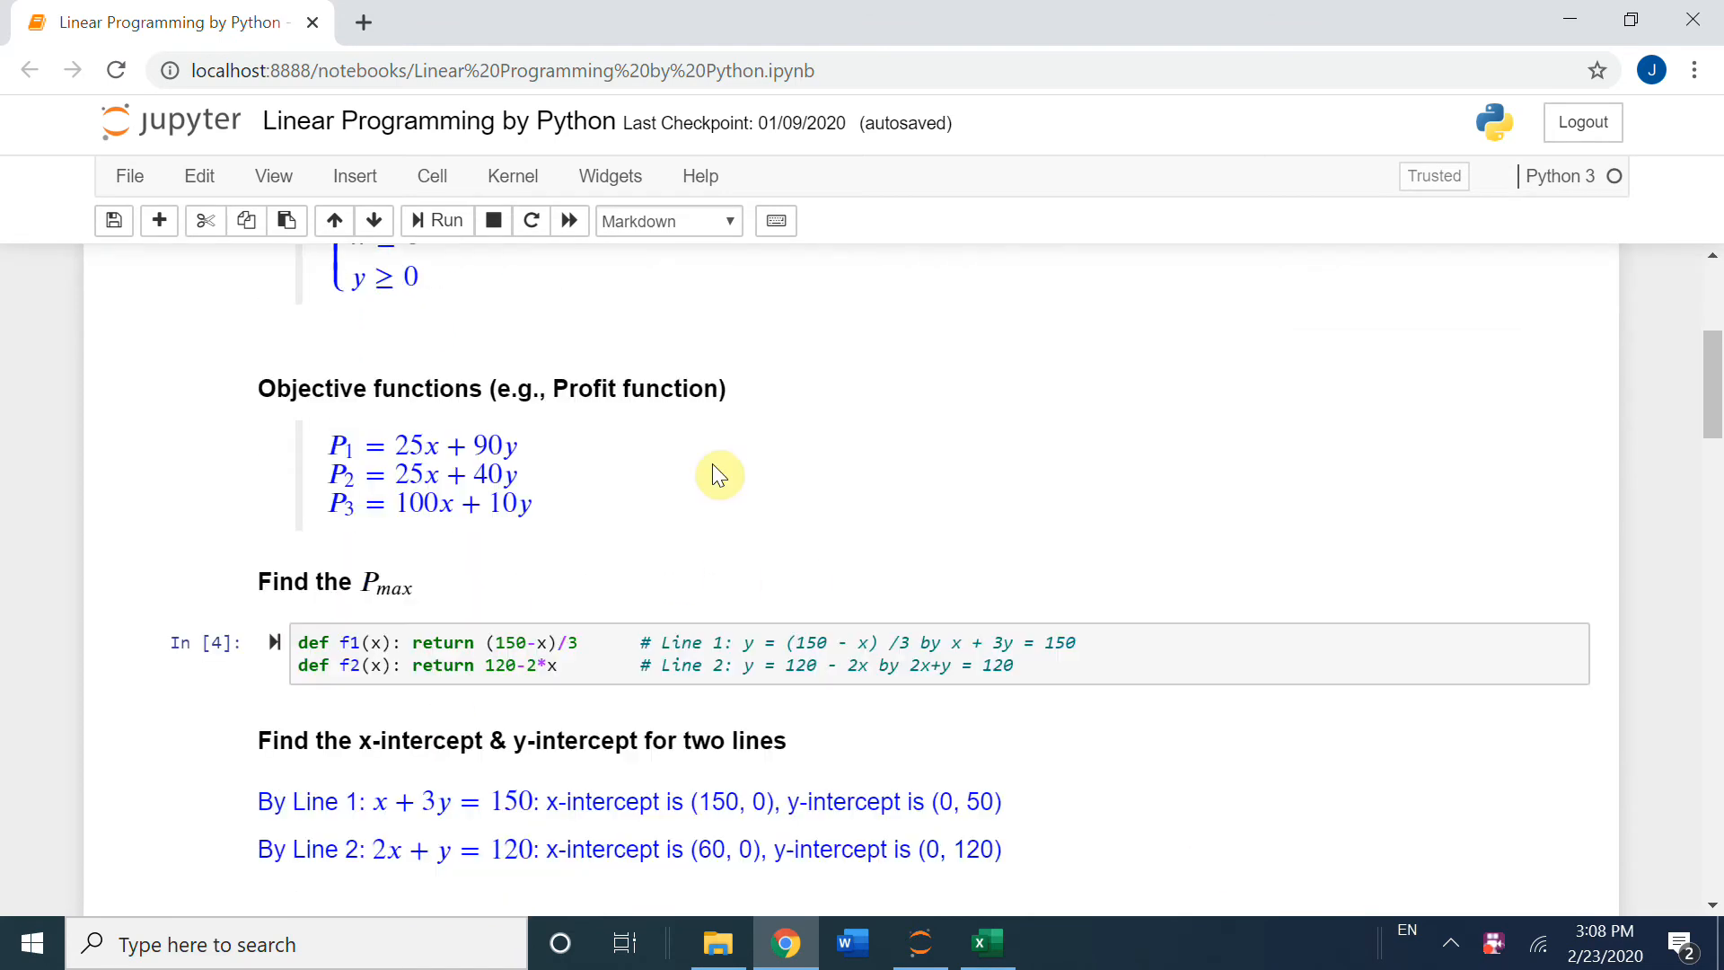
scroll(1076, 705, down, 20)
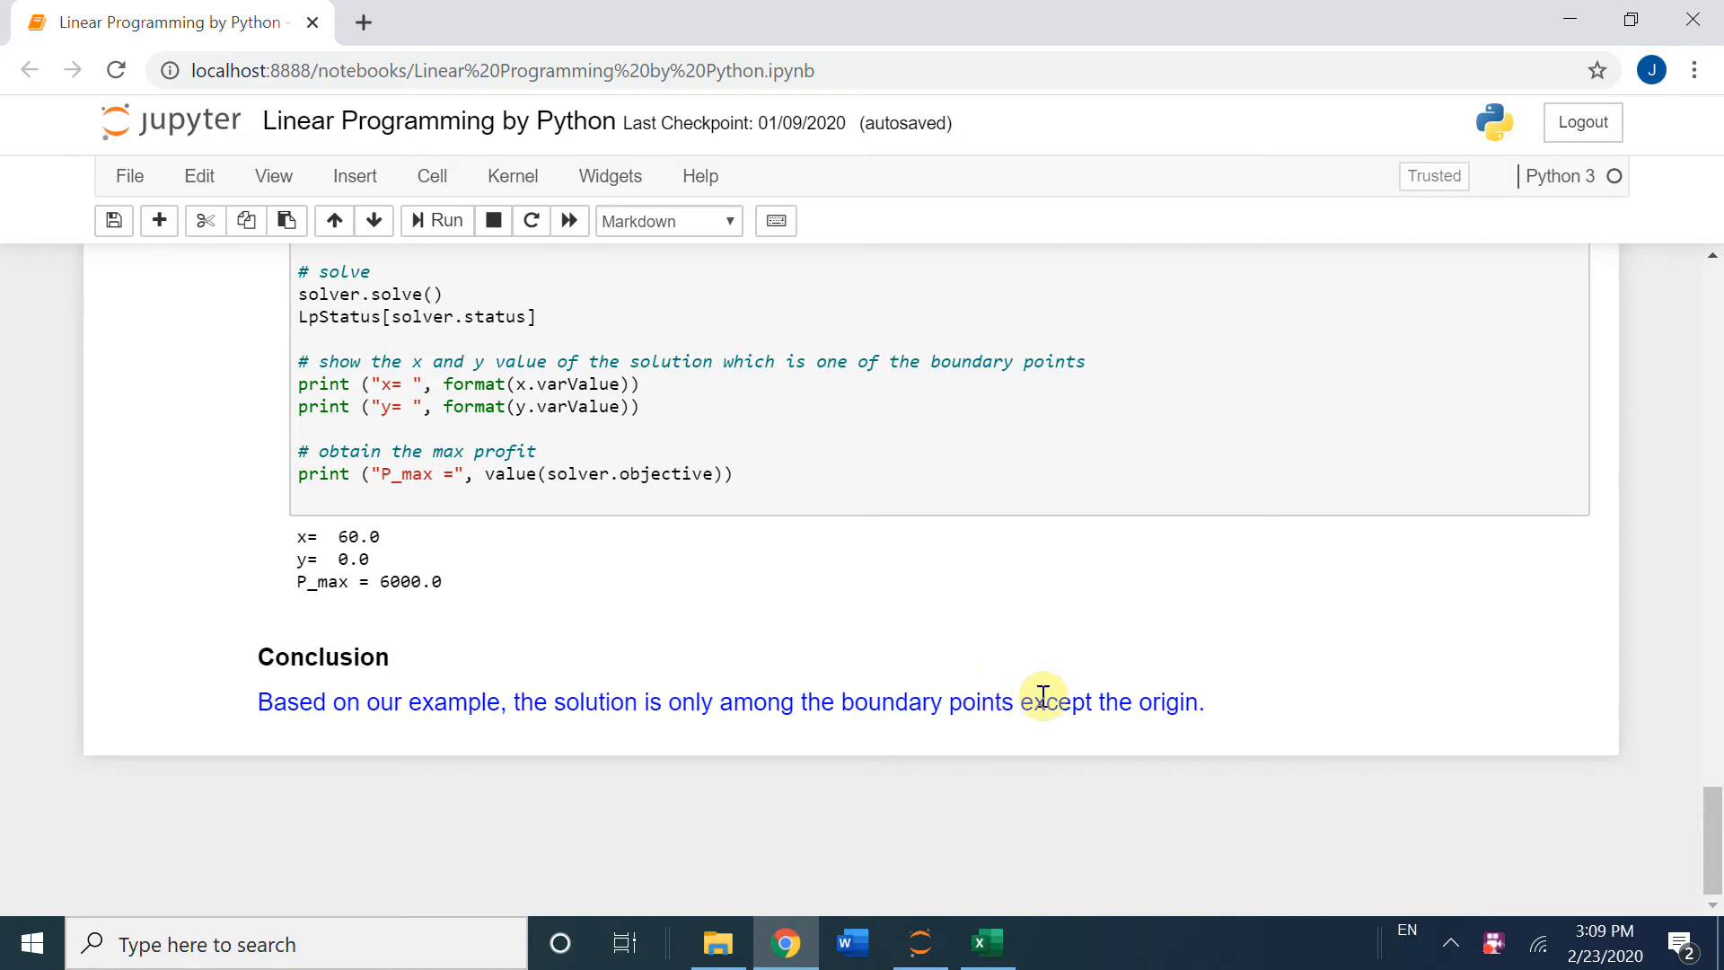
scroll(1002, 663, up, 10)
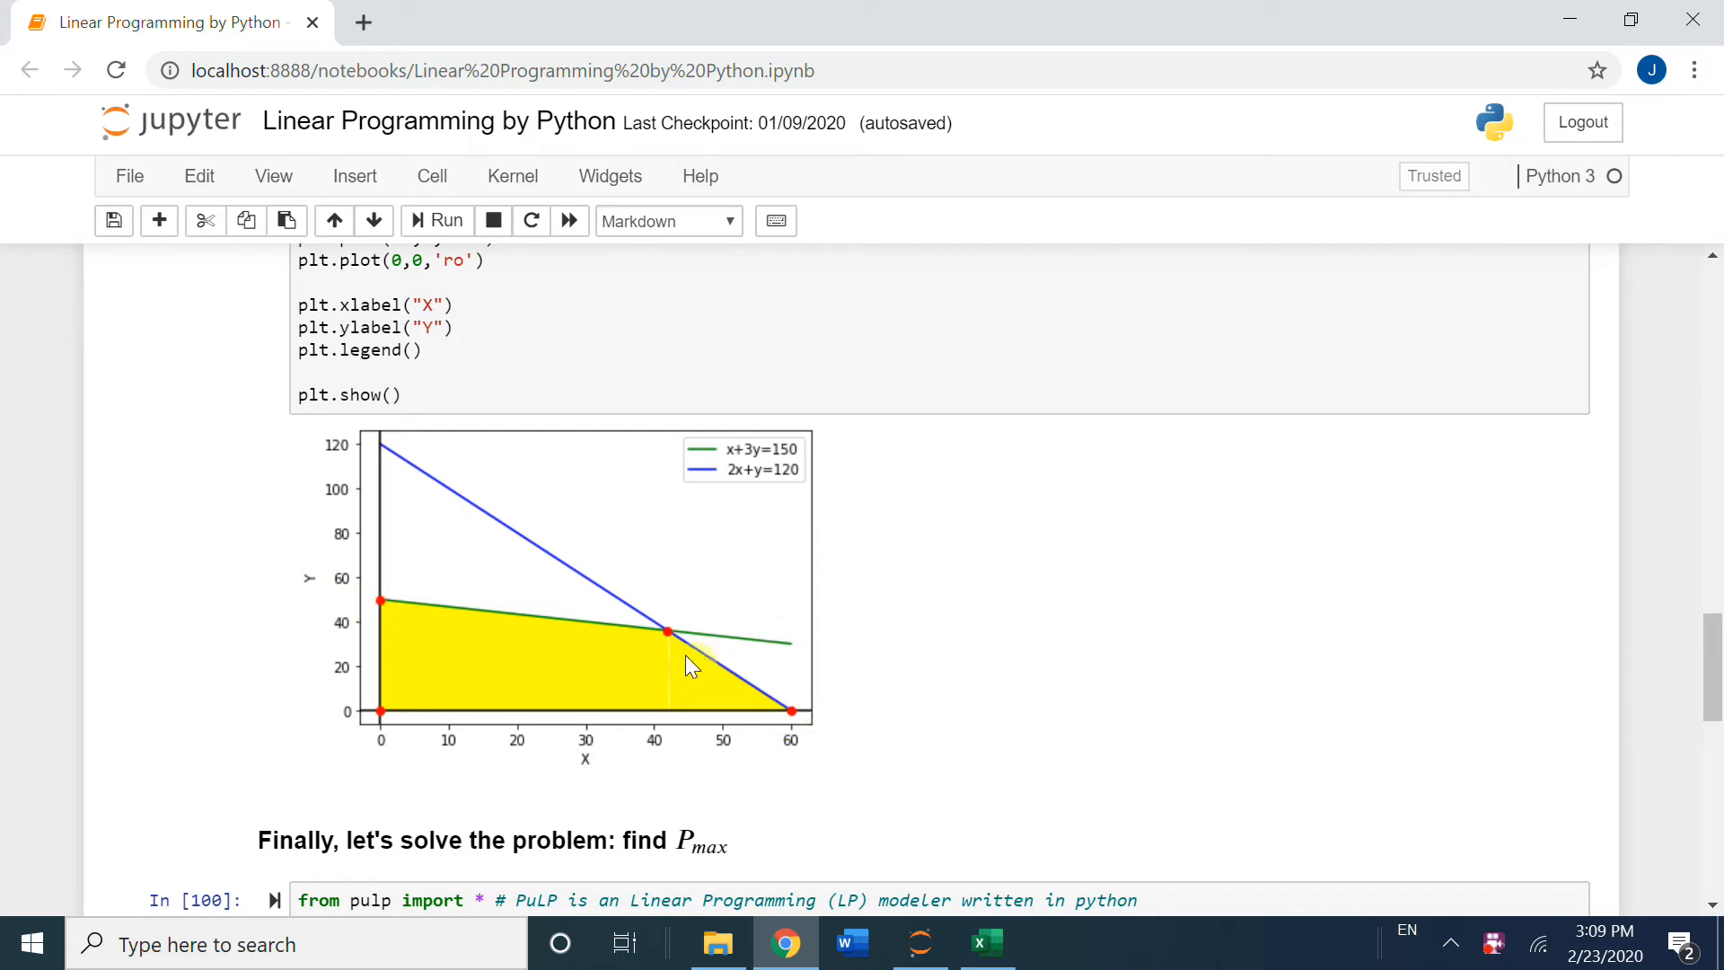
scroll(732, 604, up, 9)
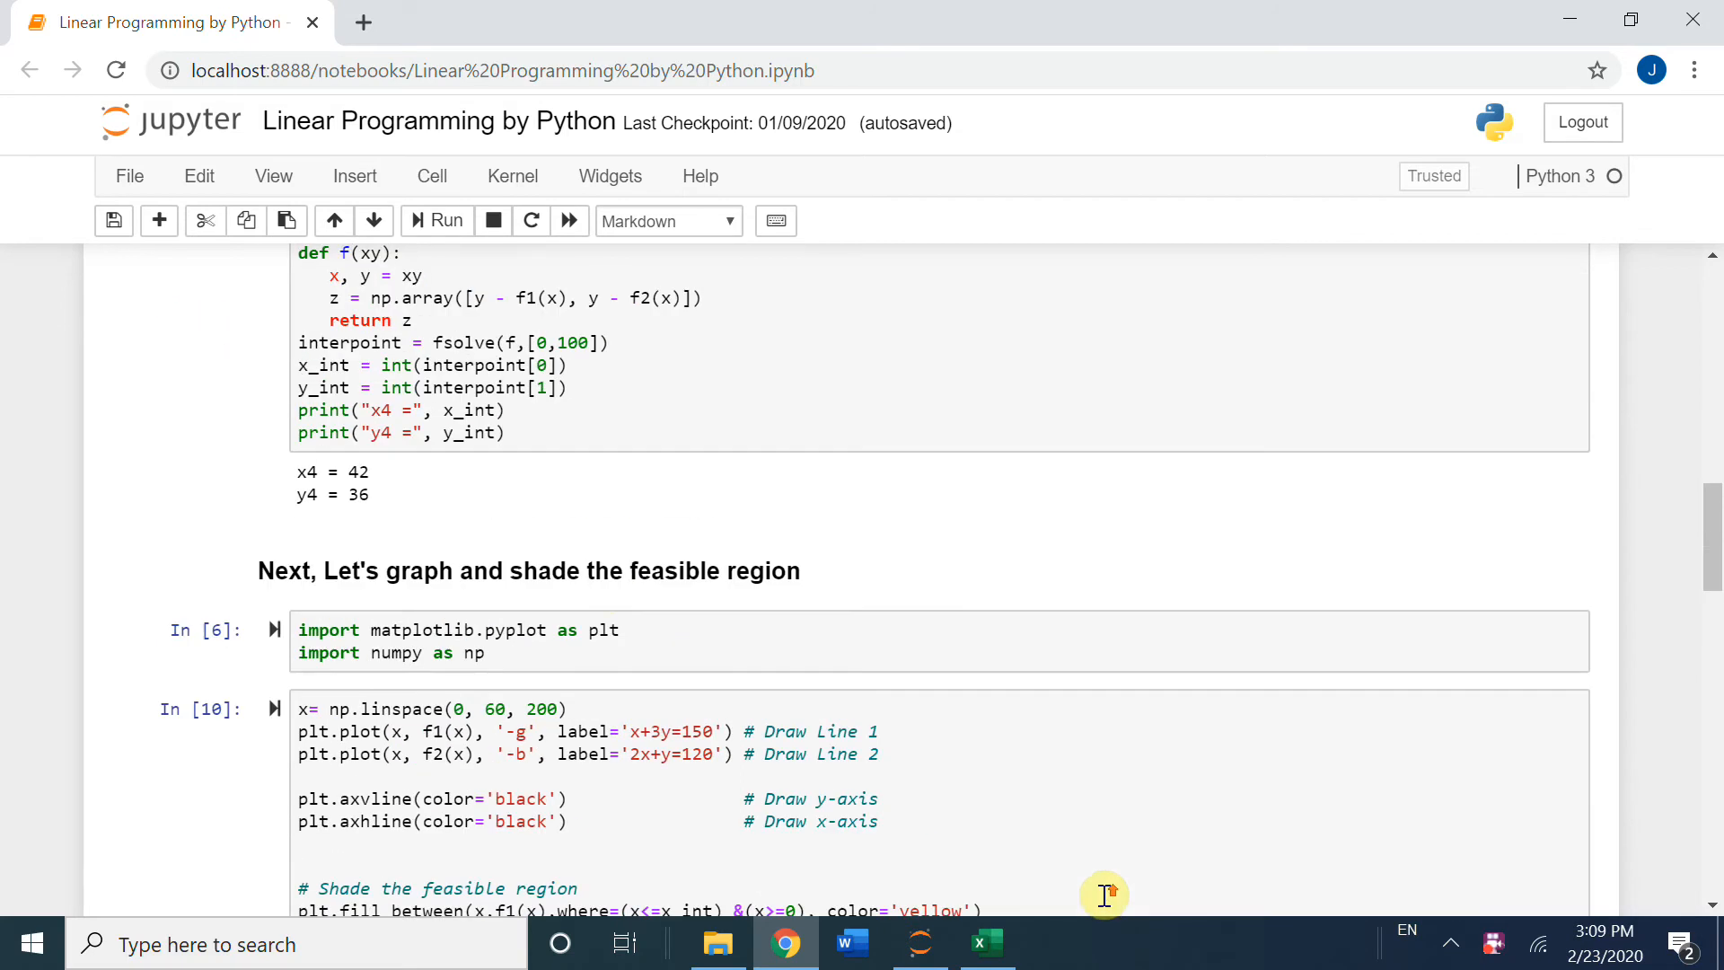
scroll(628, 508, down, 10)
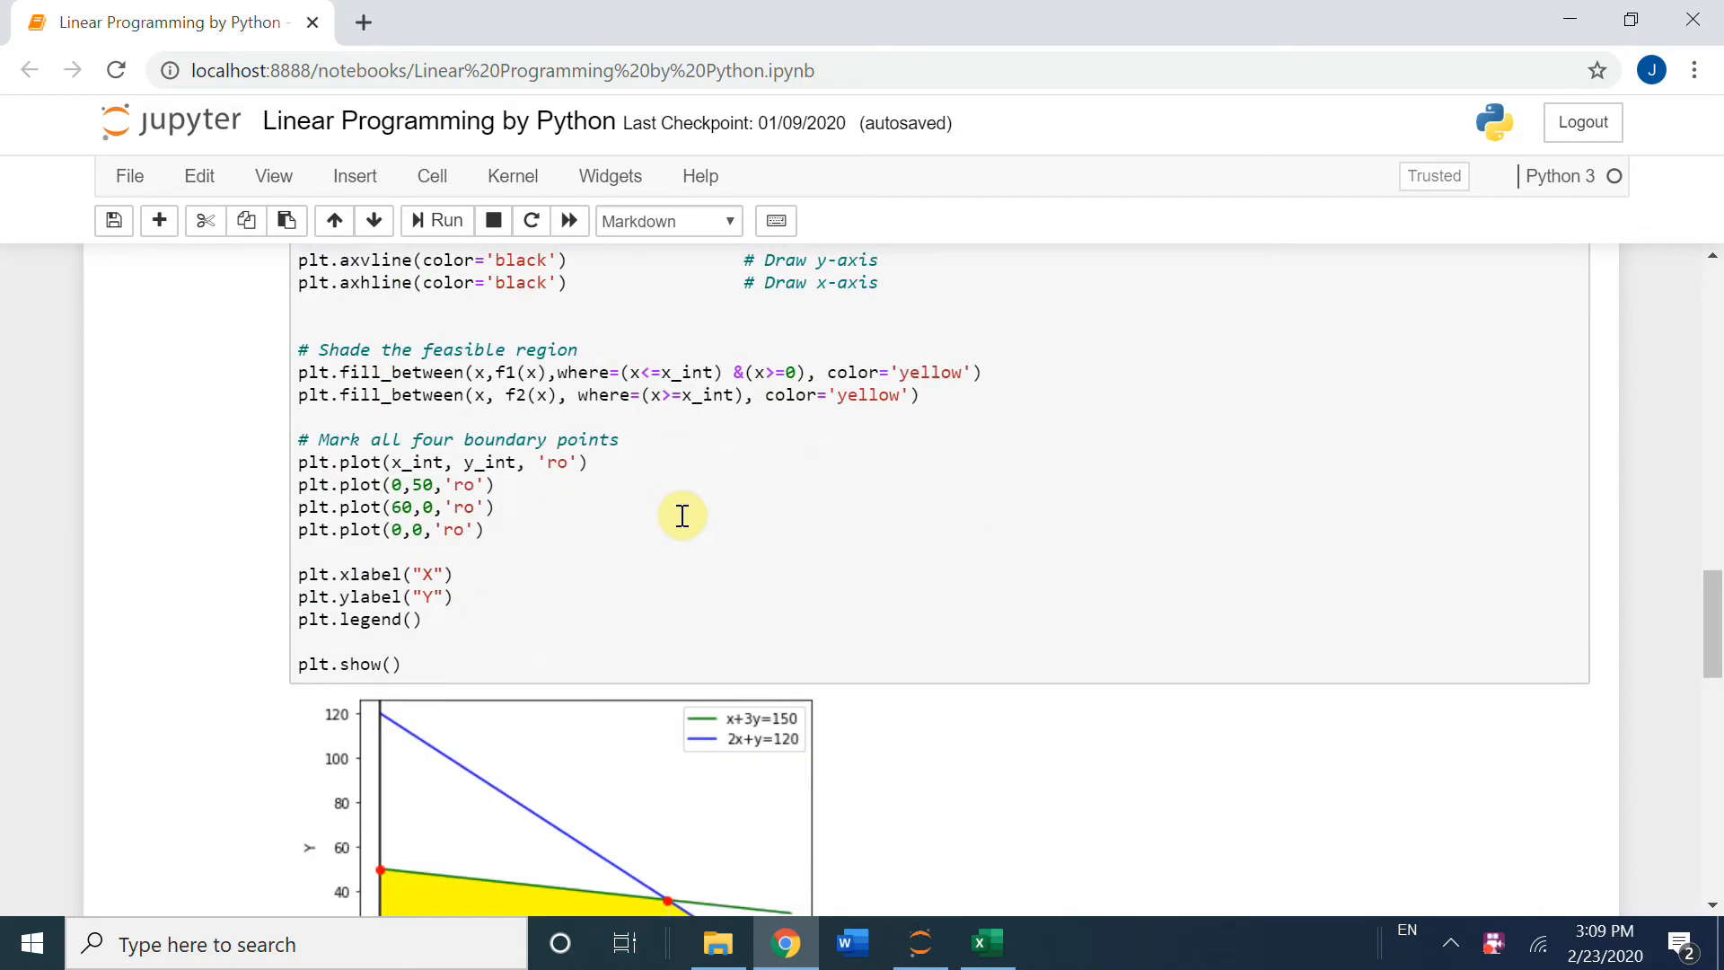
scroll(965, 507, up, 15)
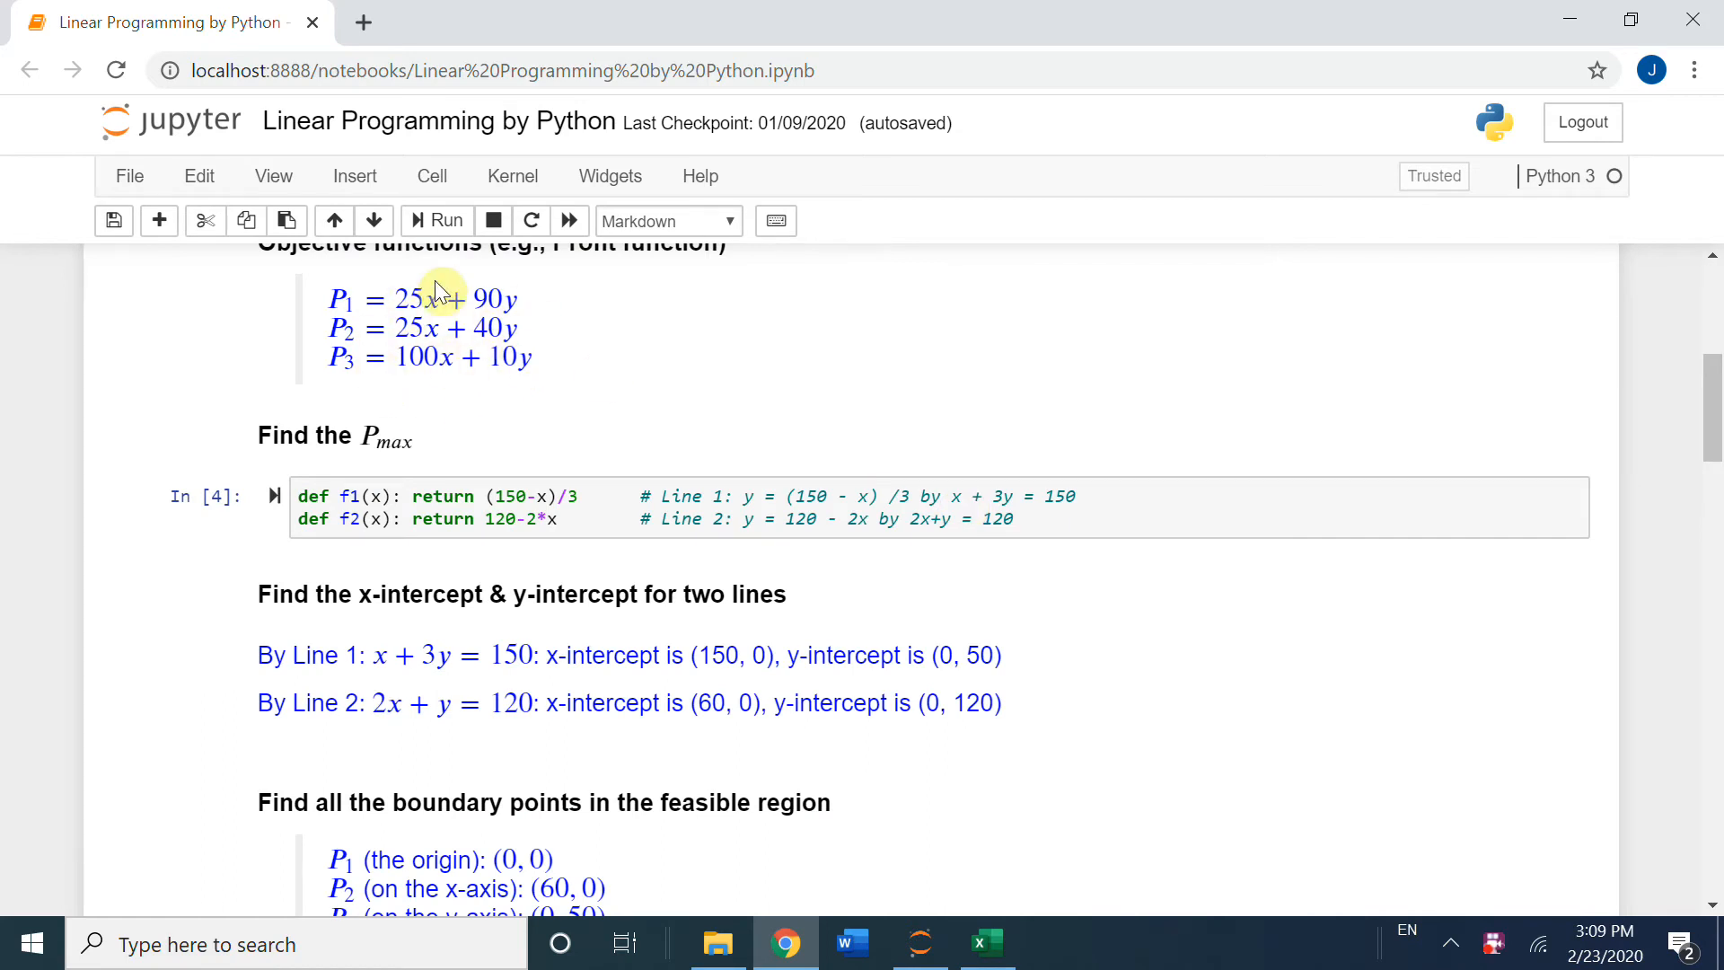
scroll(1495, 792, down, 4)
scroll(991, 529, down, 12)
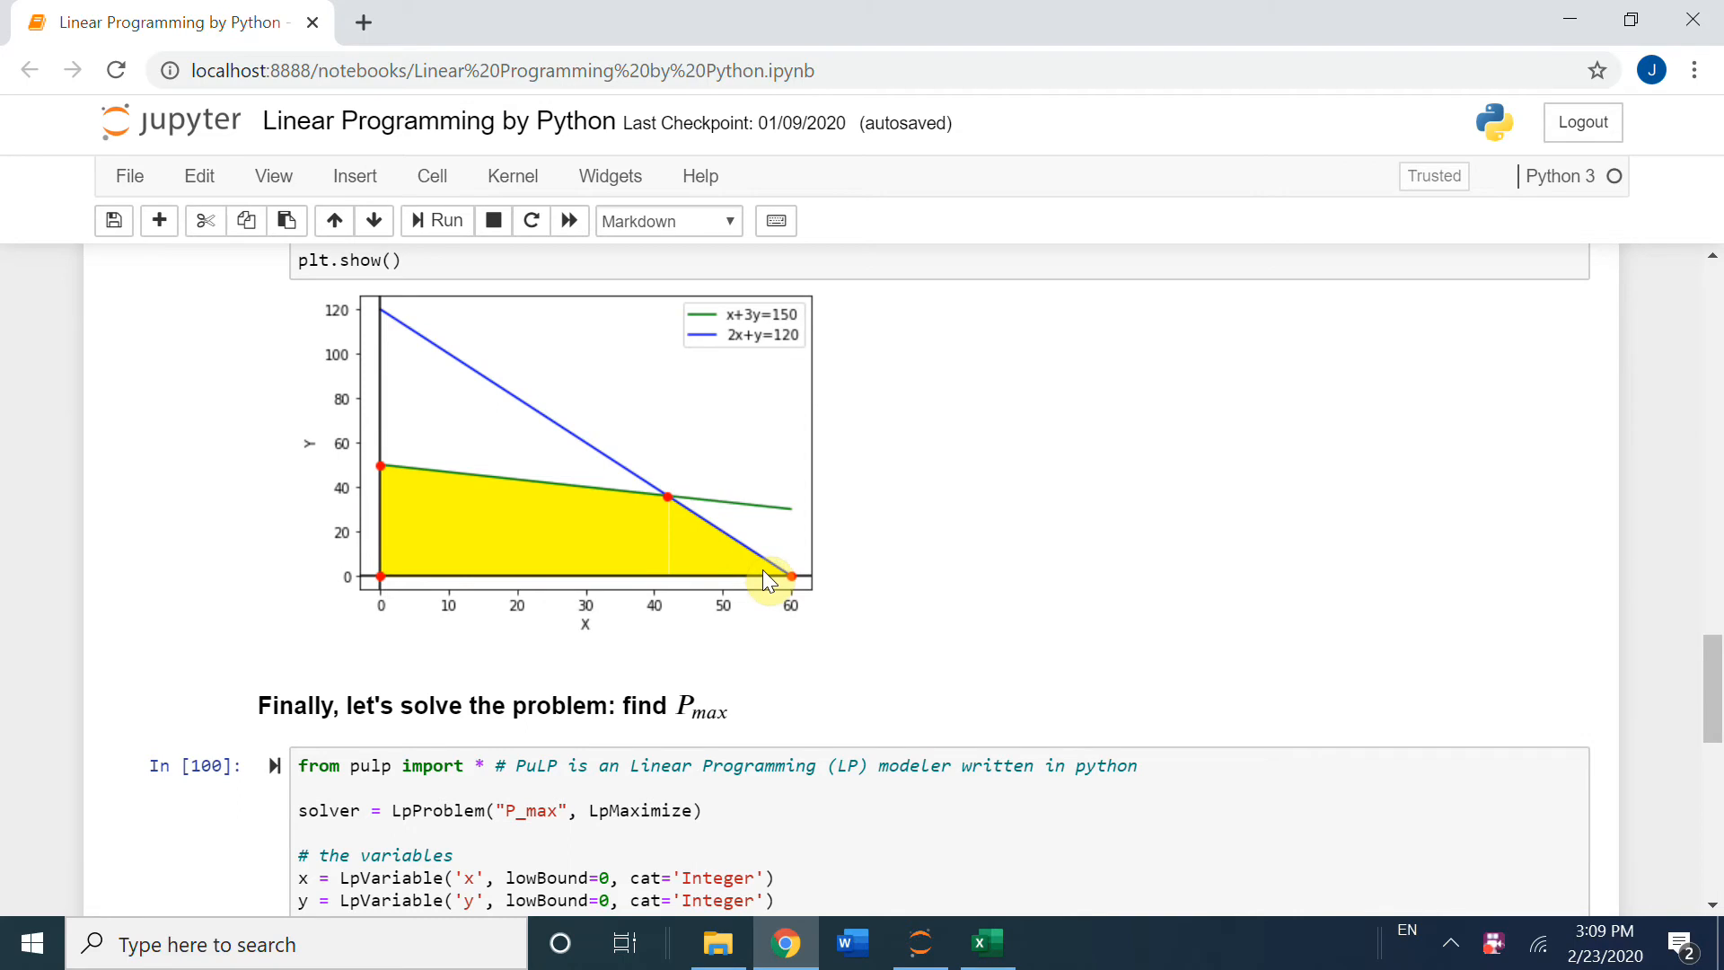
Step: Switch back to the Excel workbook and enter the welding used-hours formula =D19+3*D20 in cell D16
click(987, 943)
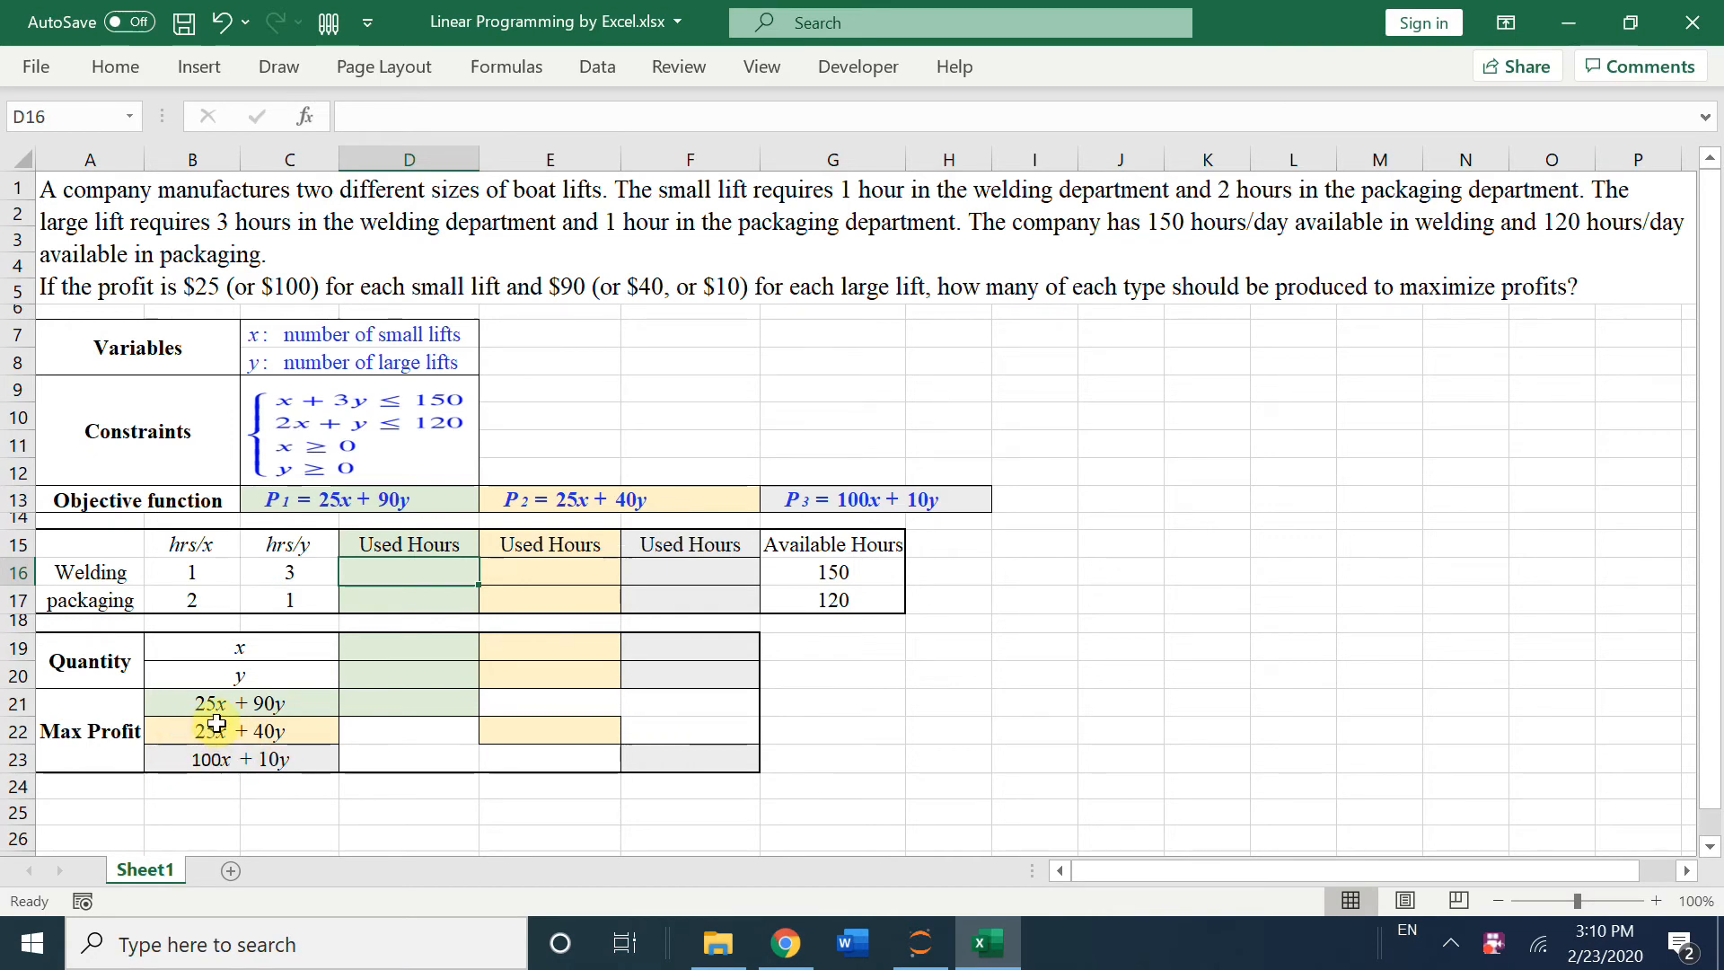
double_click(415, 579)
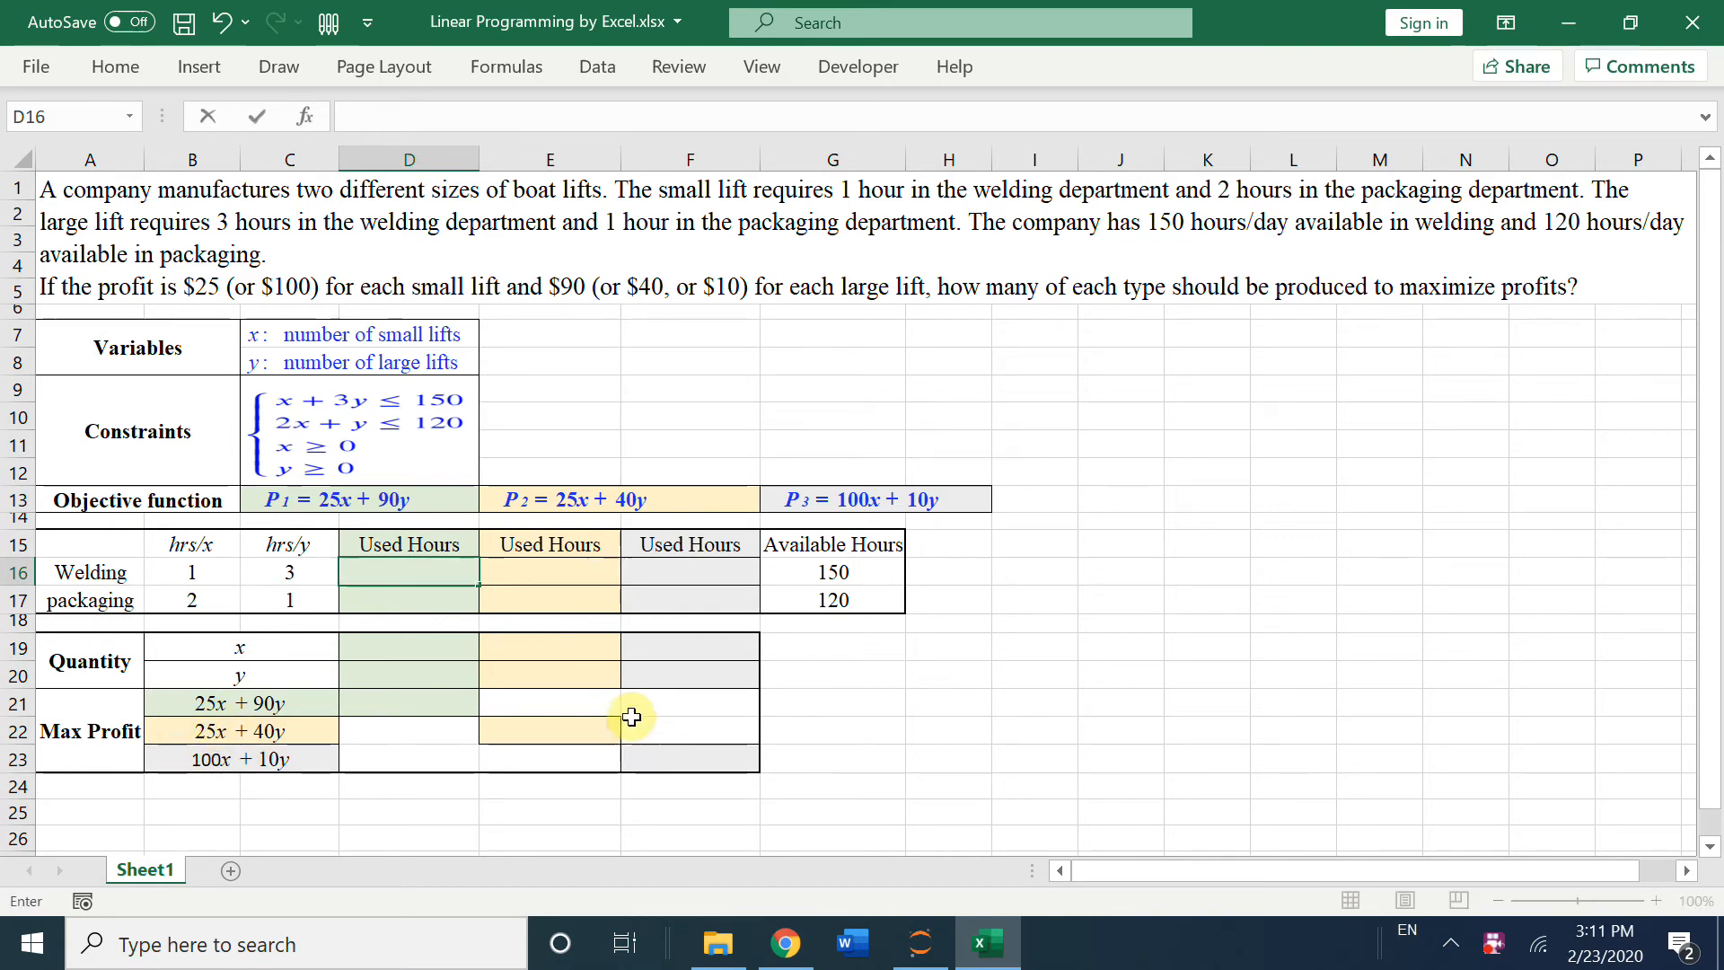
click(392, 568)
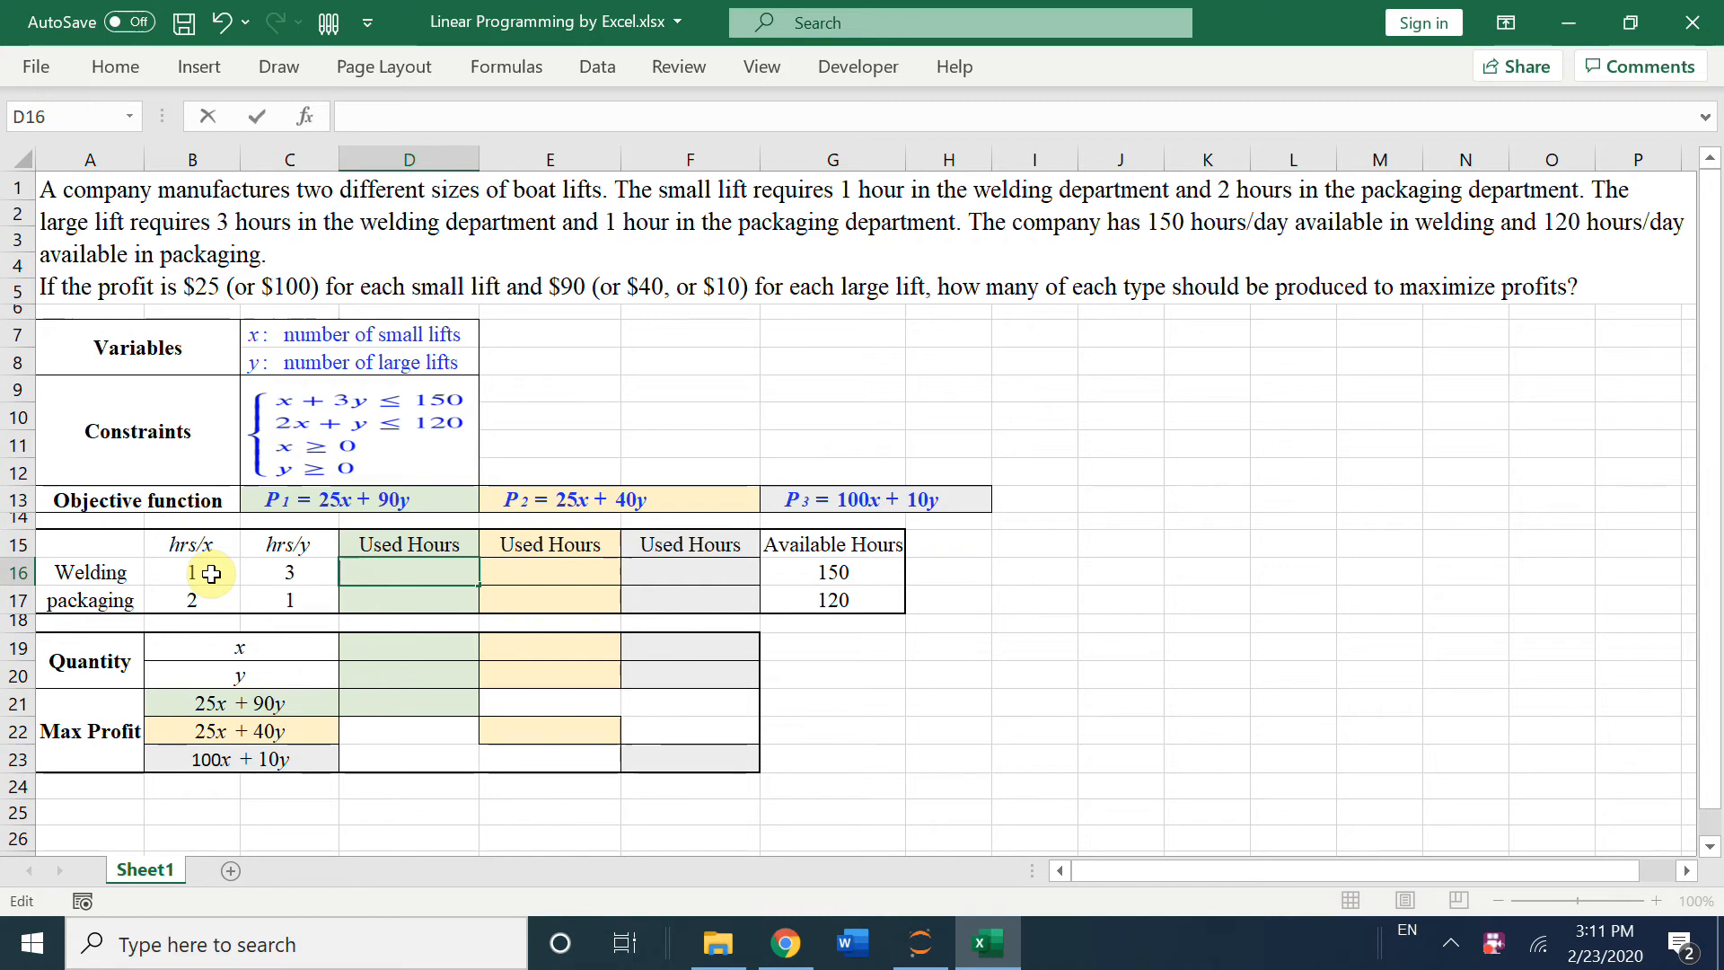
text(=)
click(386, 648)
text(+3*)
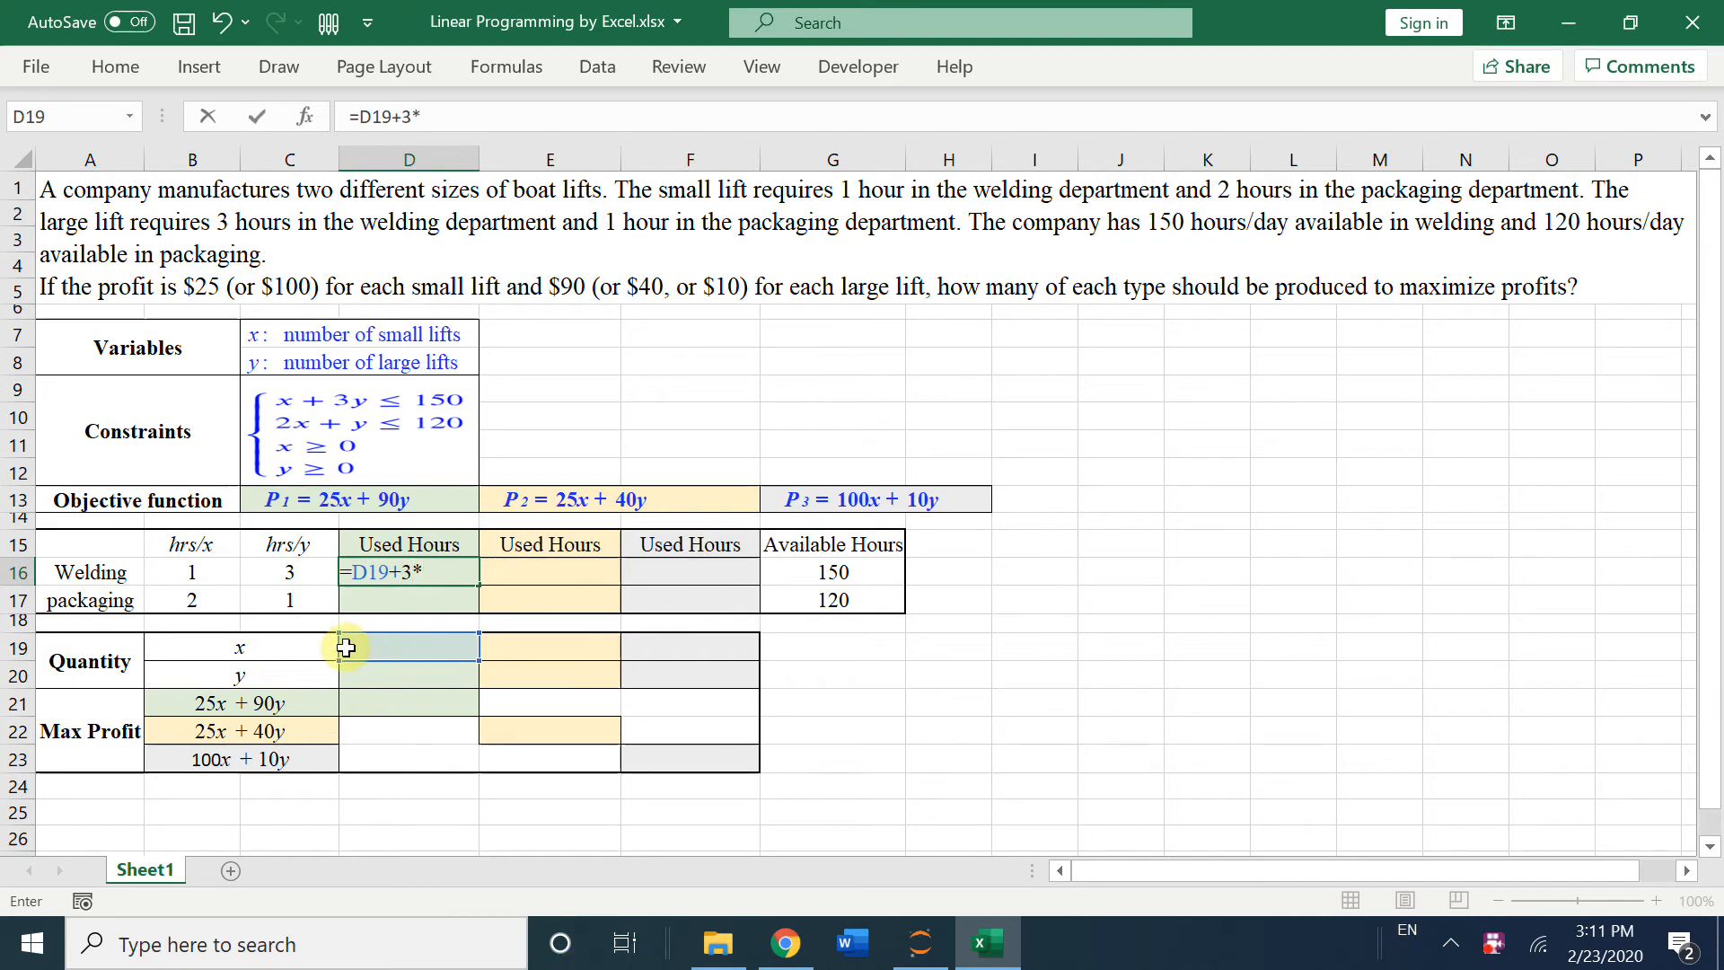
click(395, 675)
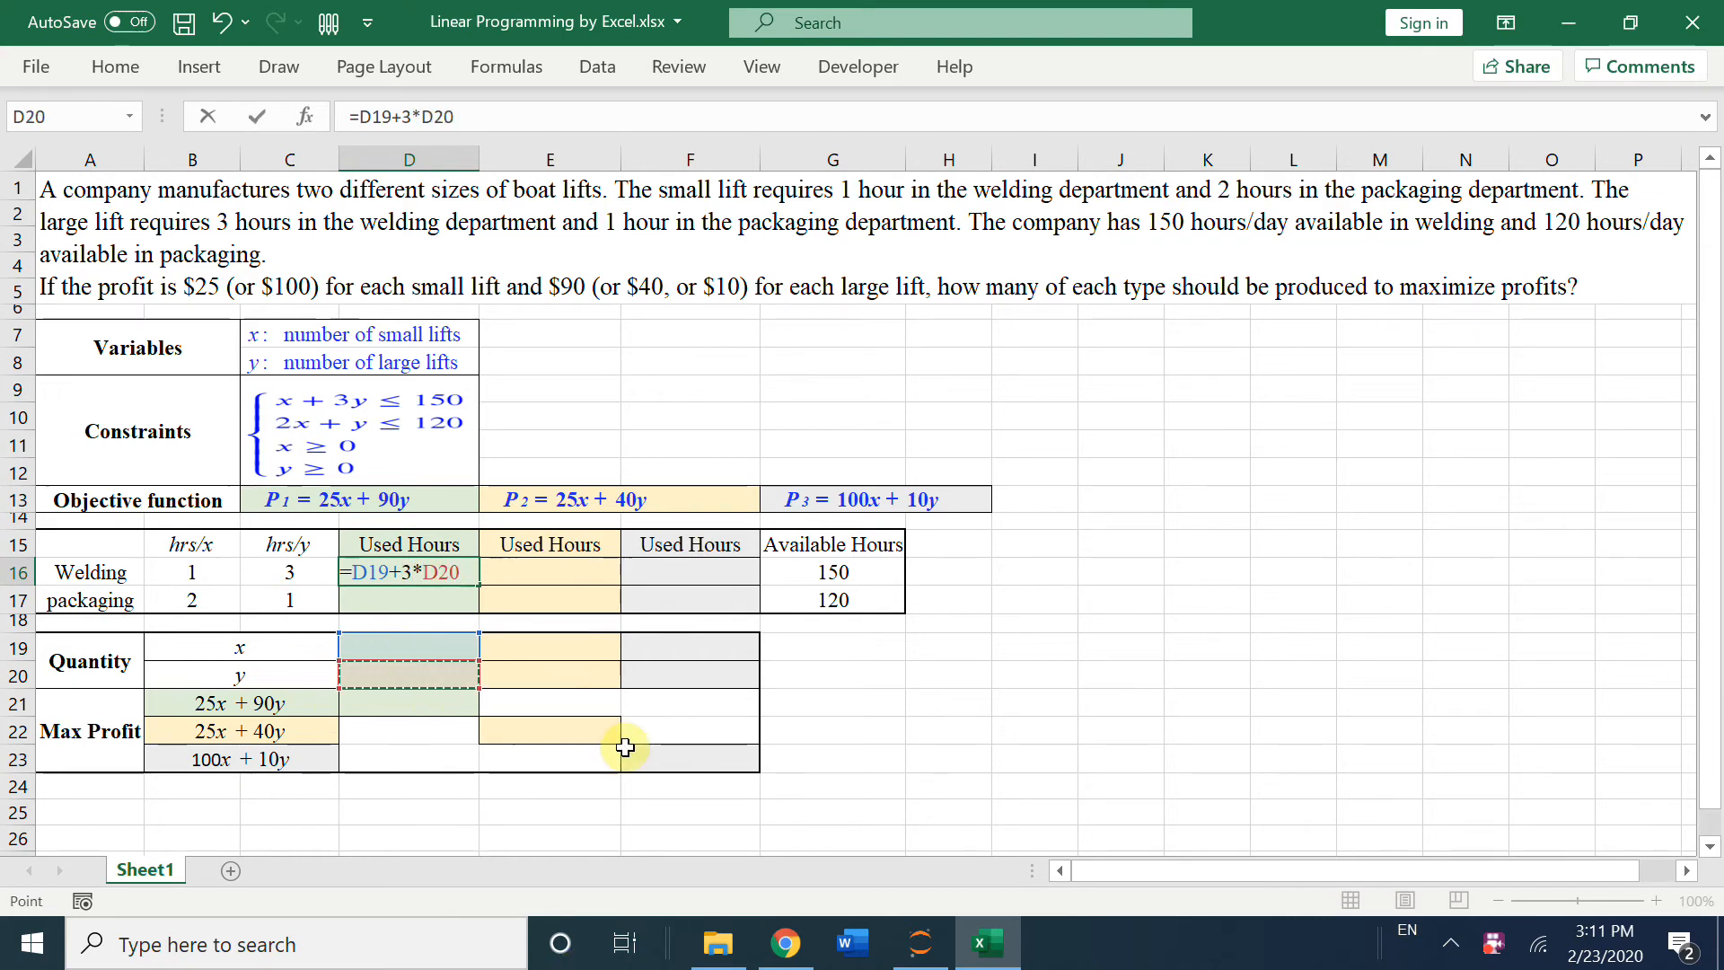
key(Return)
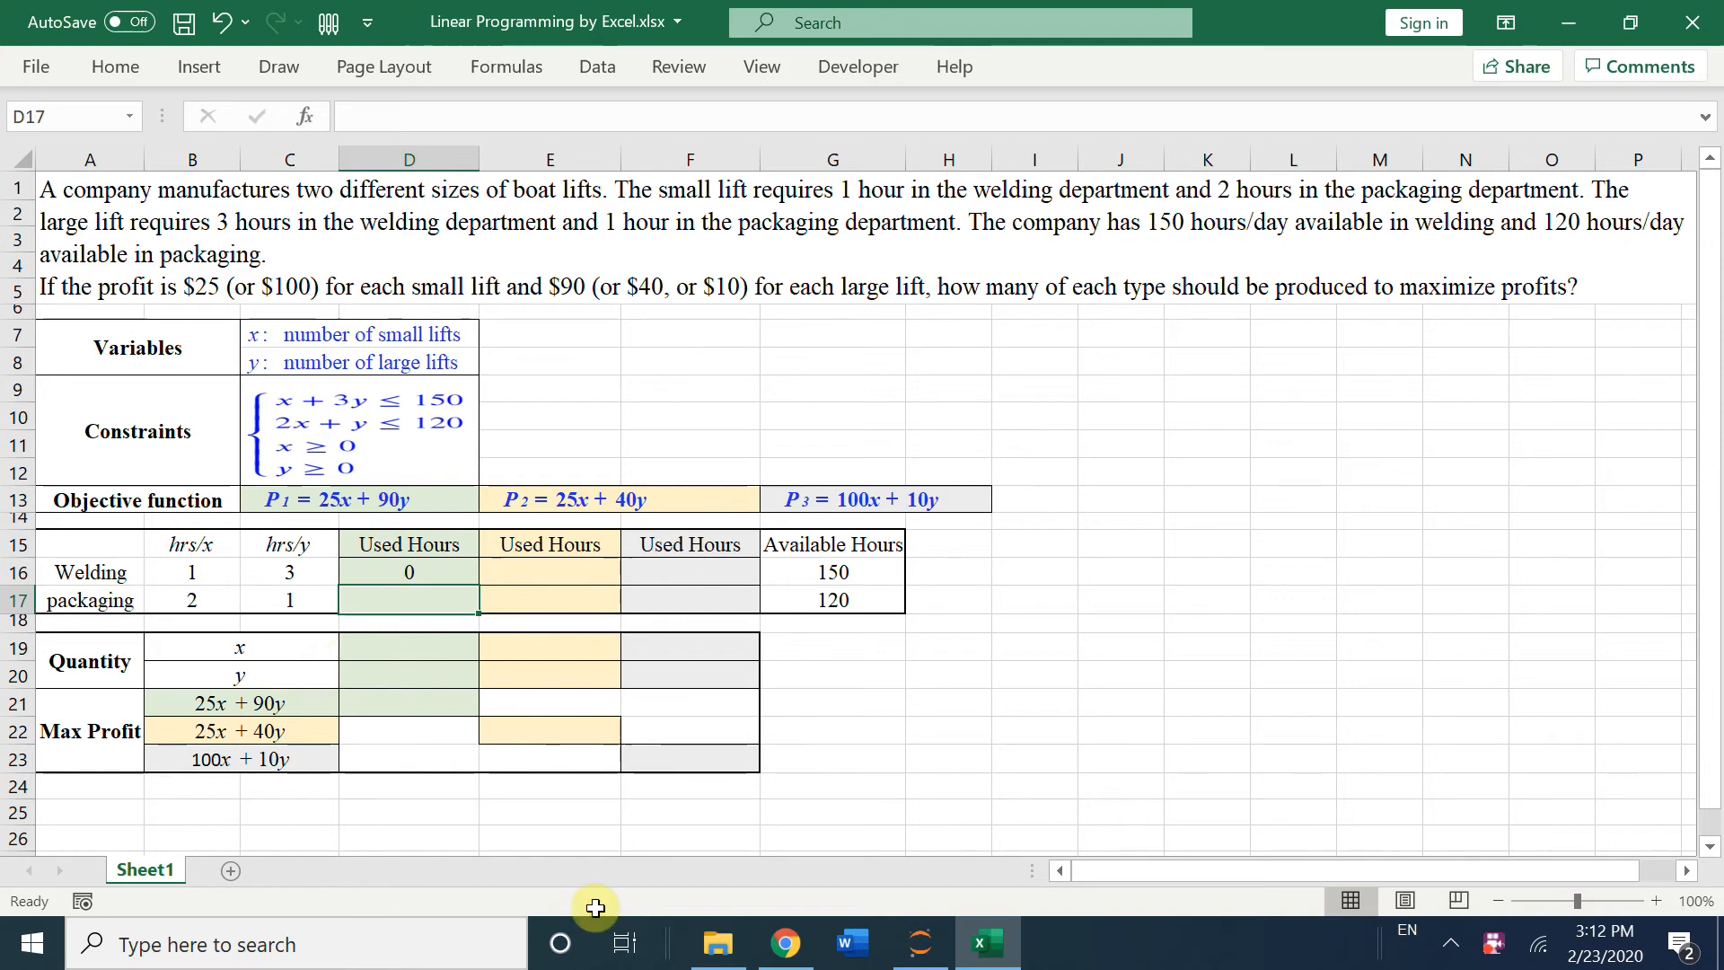
Step: Enter the packaging used-hours formula =B17*D19+C17*D20 in cell D17
text(=)
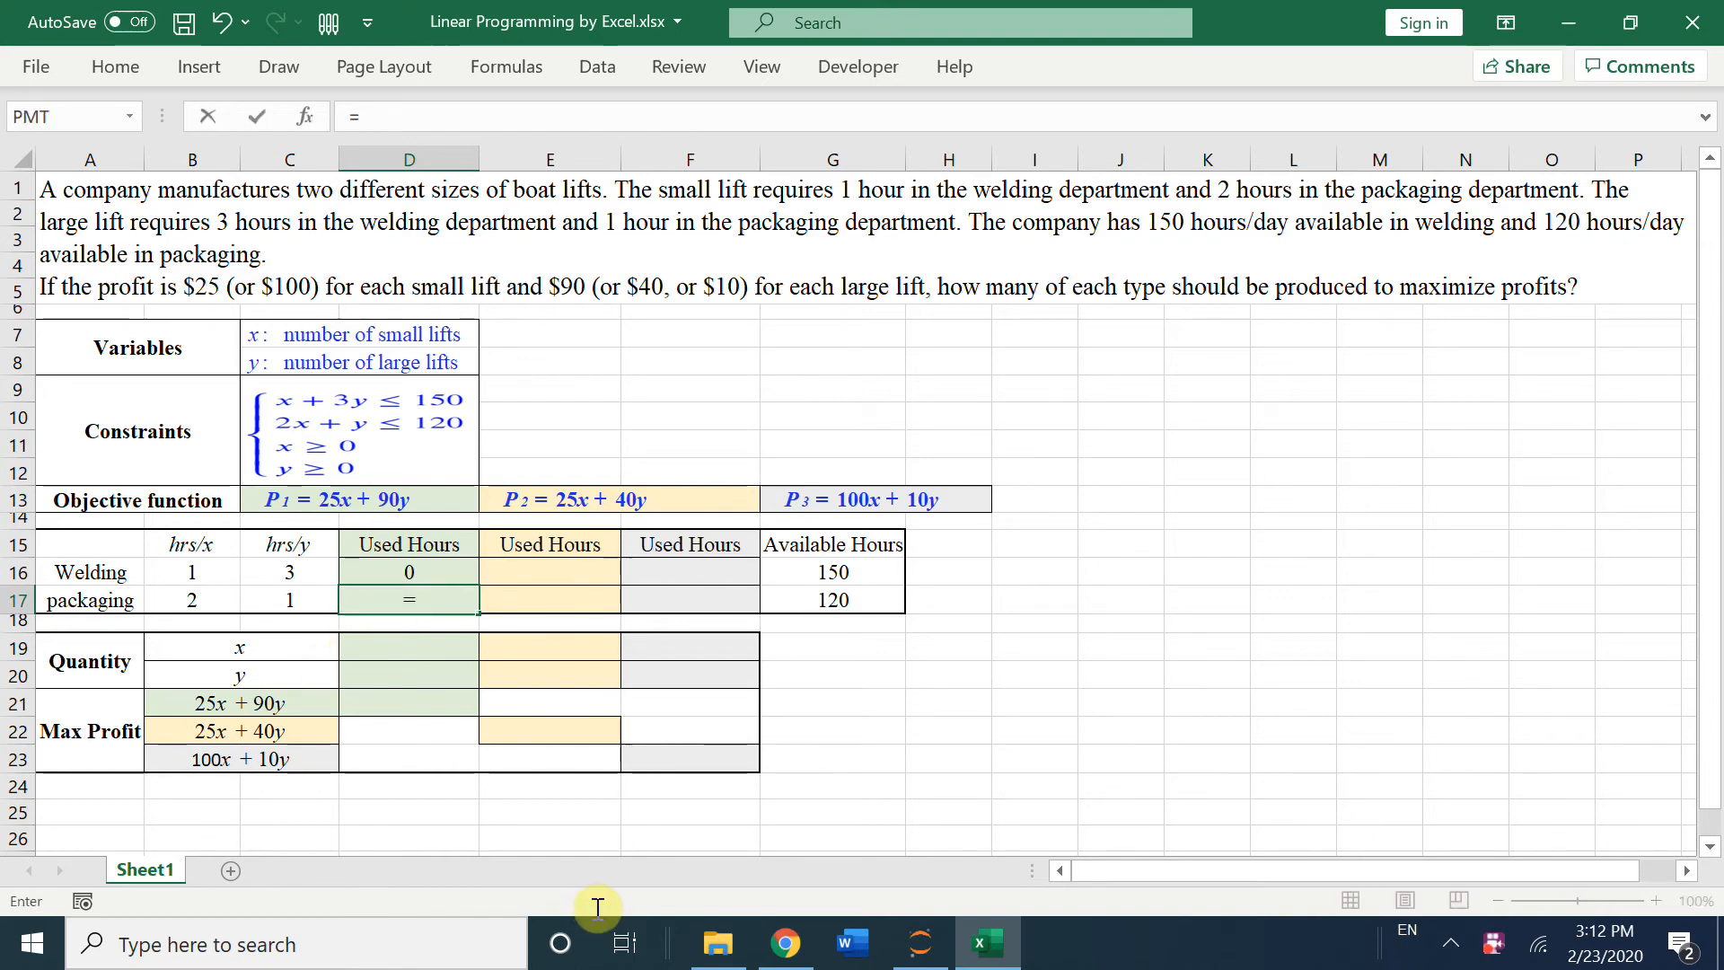
click(208, 599)
text(*)
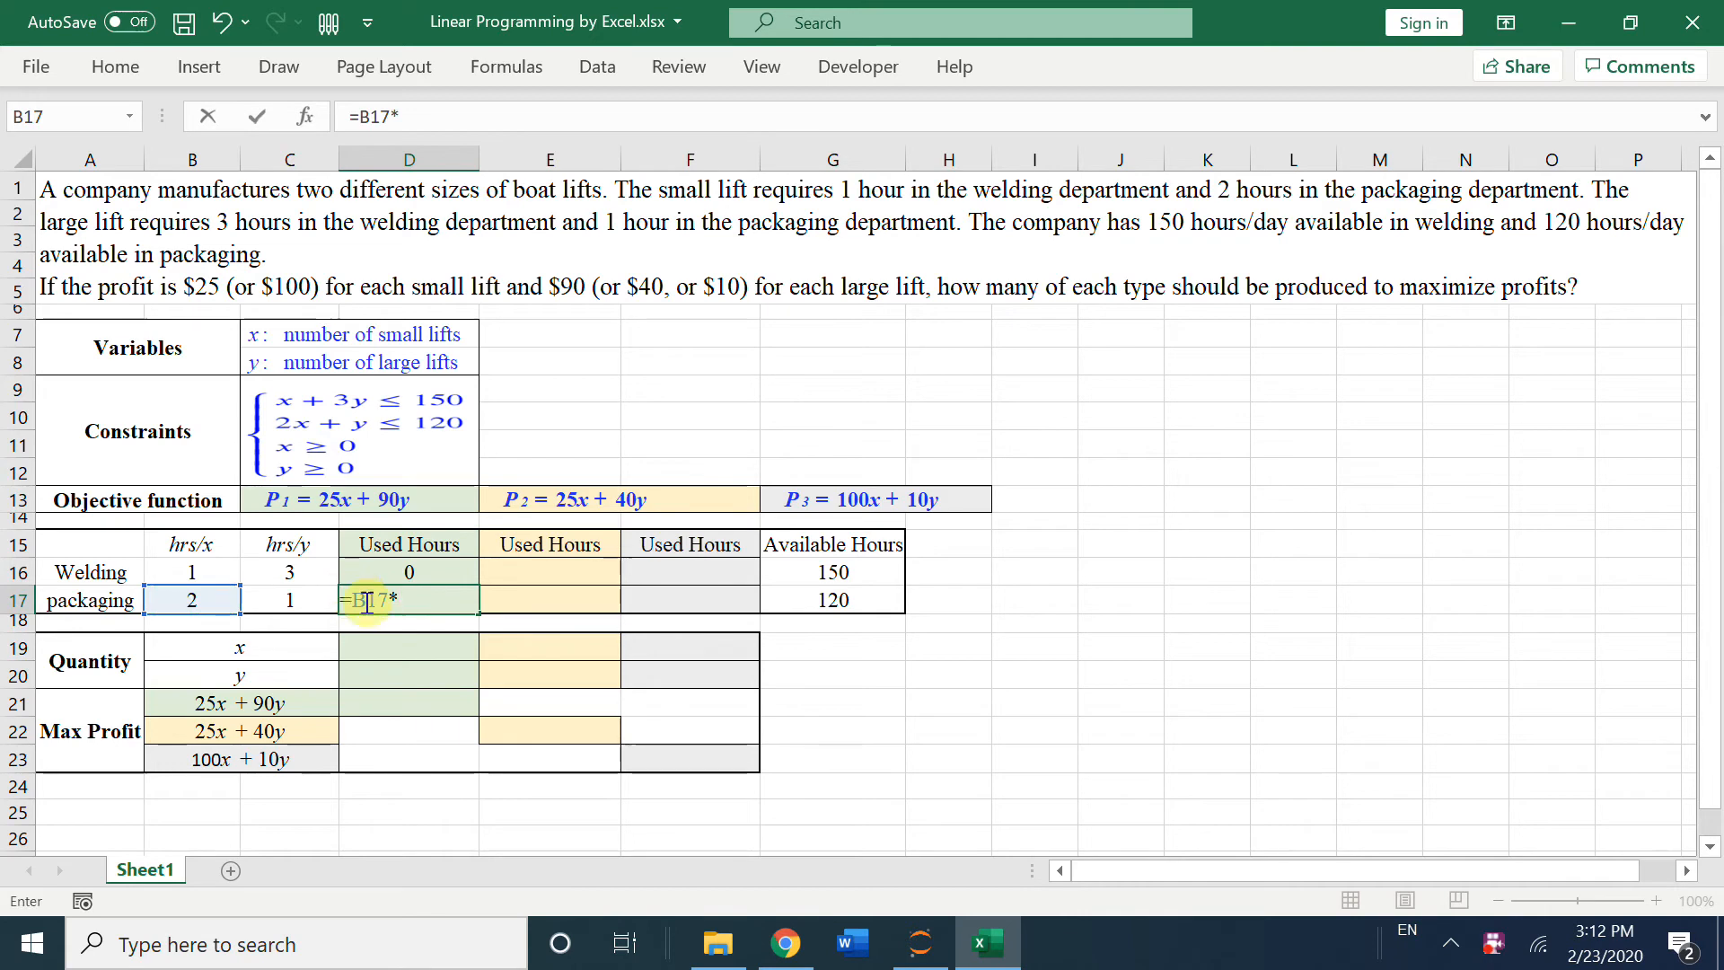
click(440, 648)
text(+)
key(Left)
text(*)
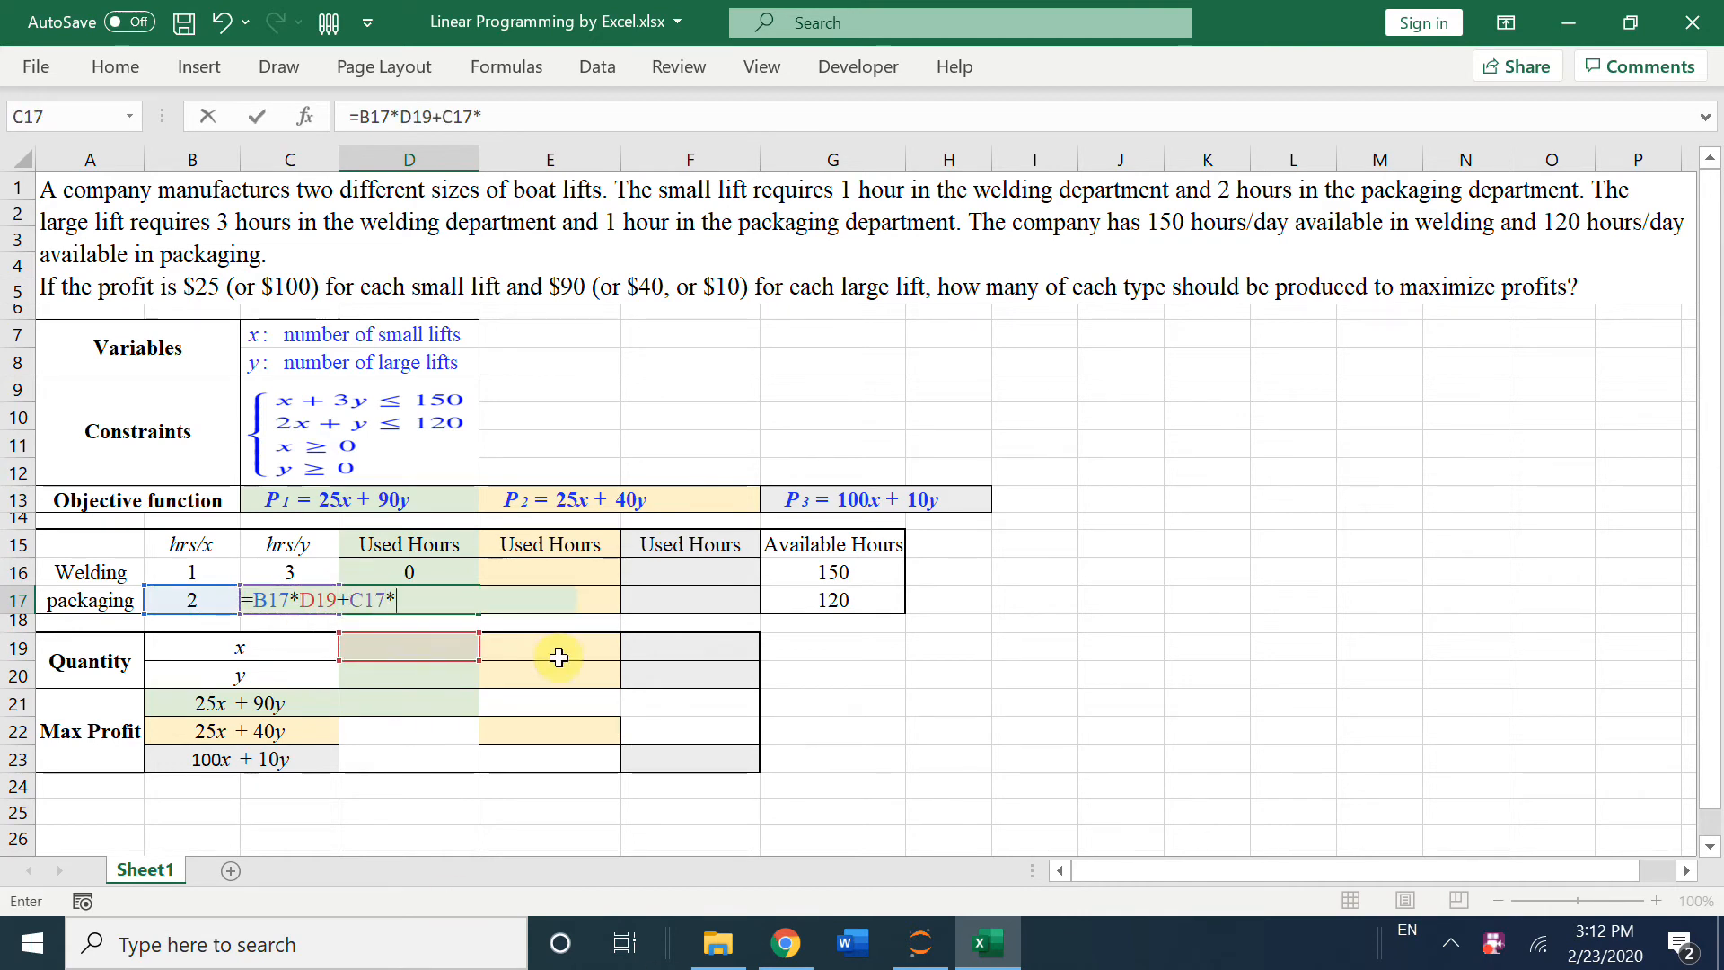
click(366, 674)
key(Return)
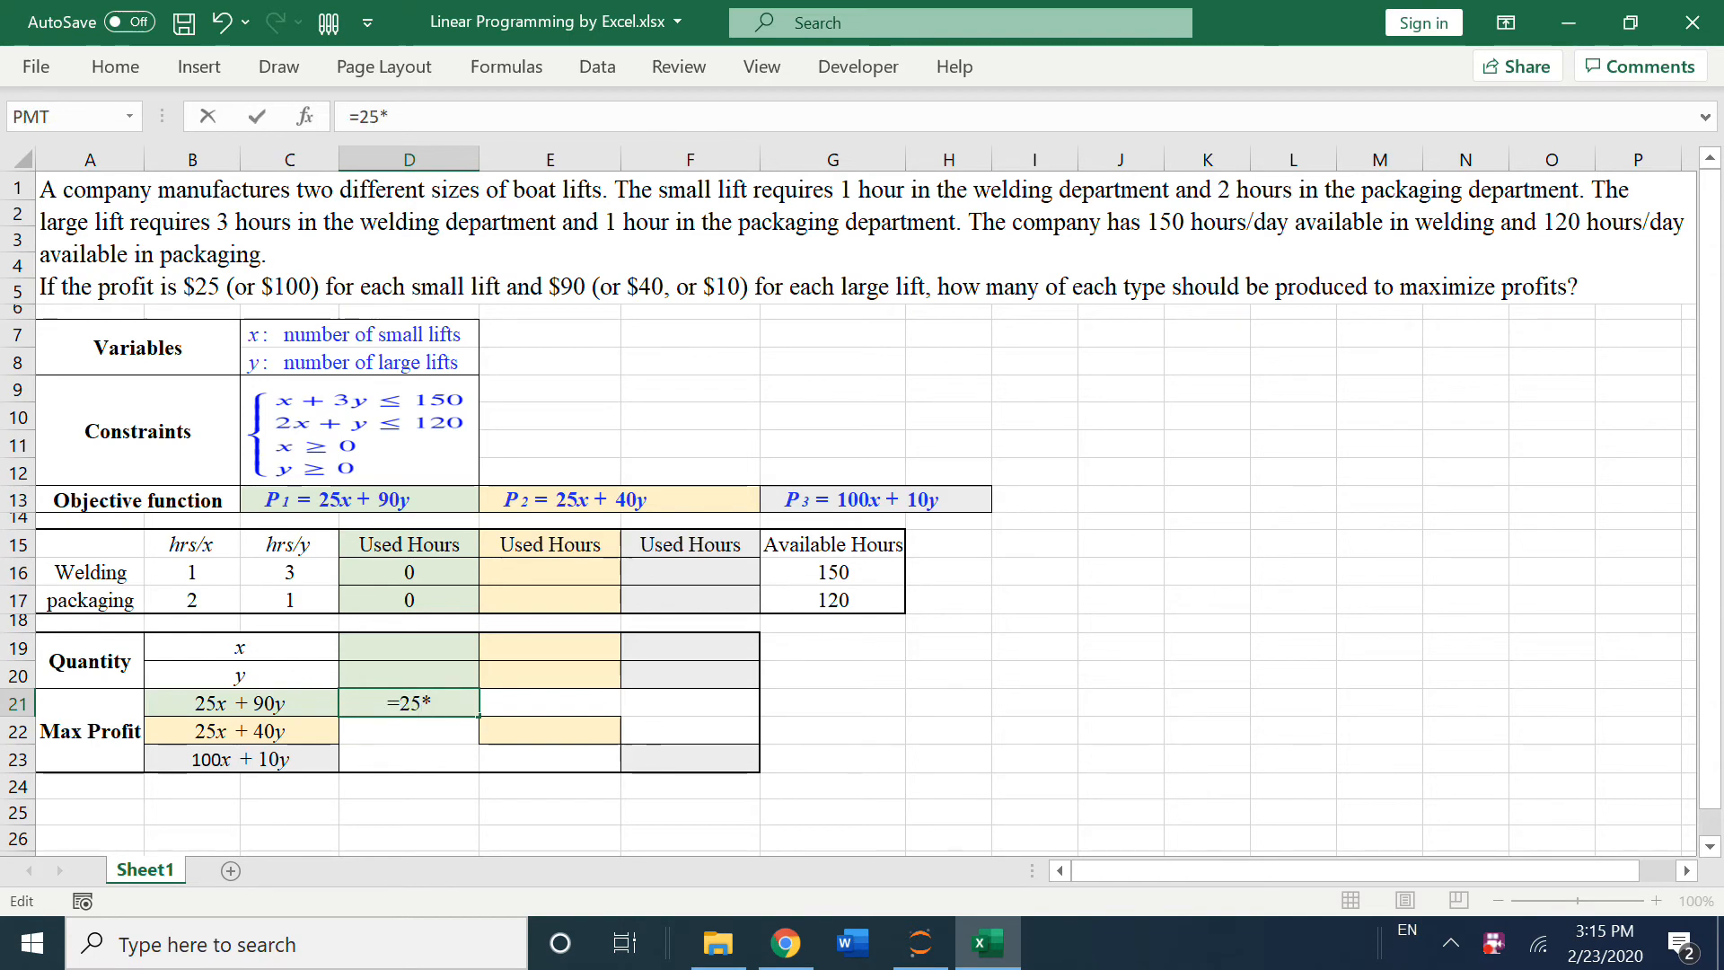
Step: Complete the first max profit formula in cell D21 as =25*D19+90*D20
click(431, 654)
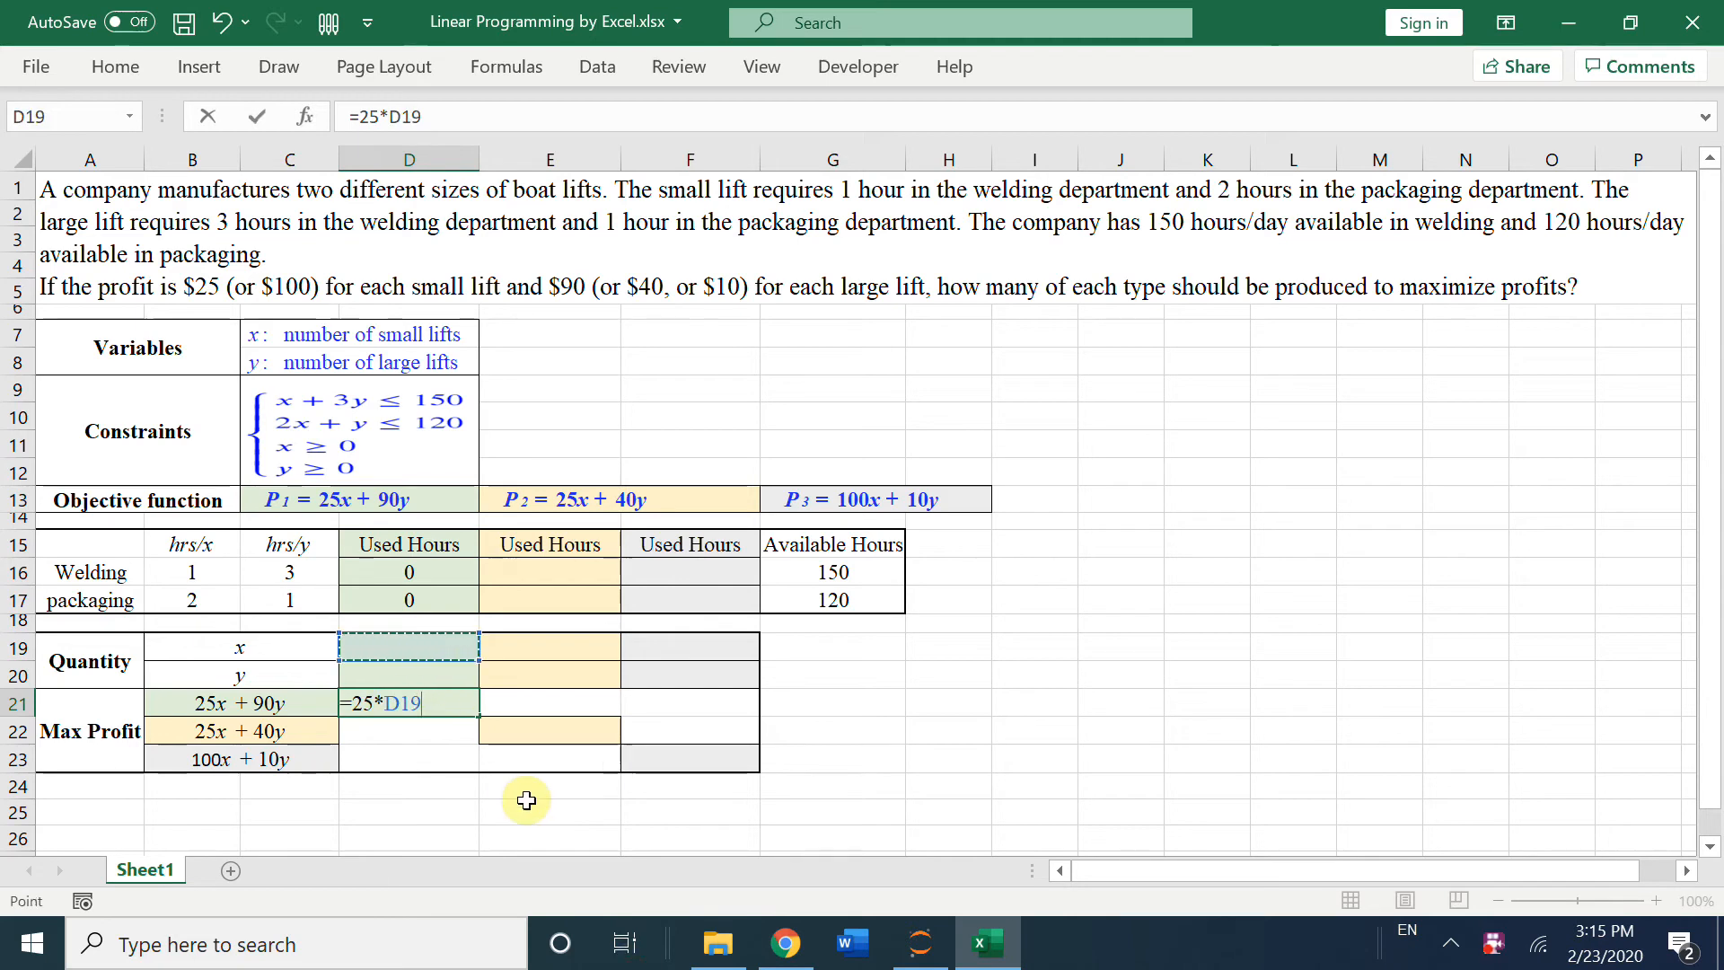
text(+)
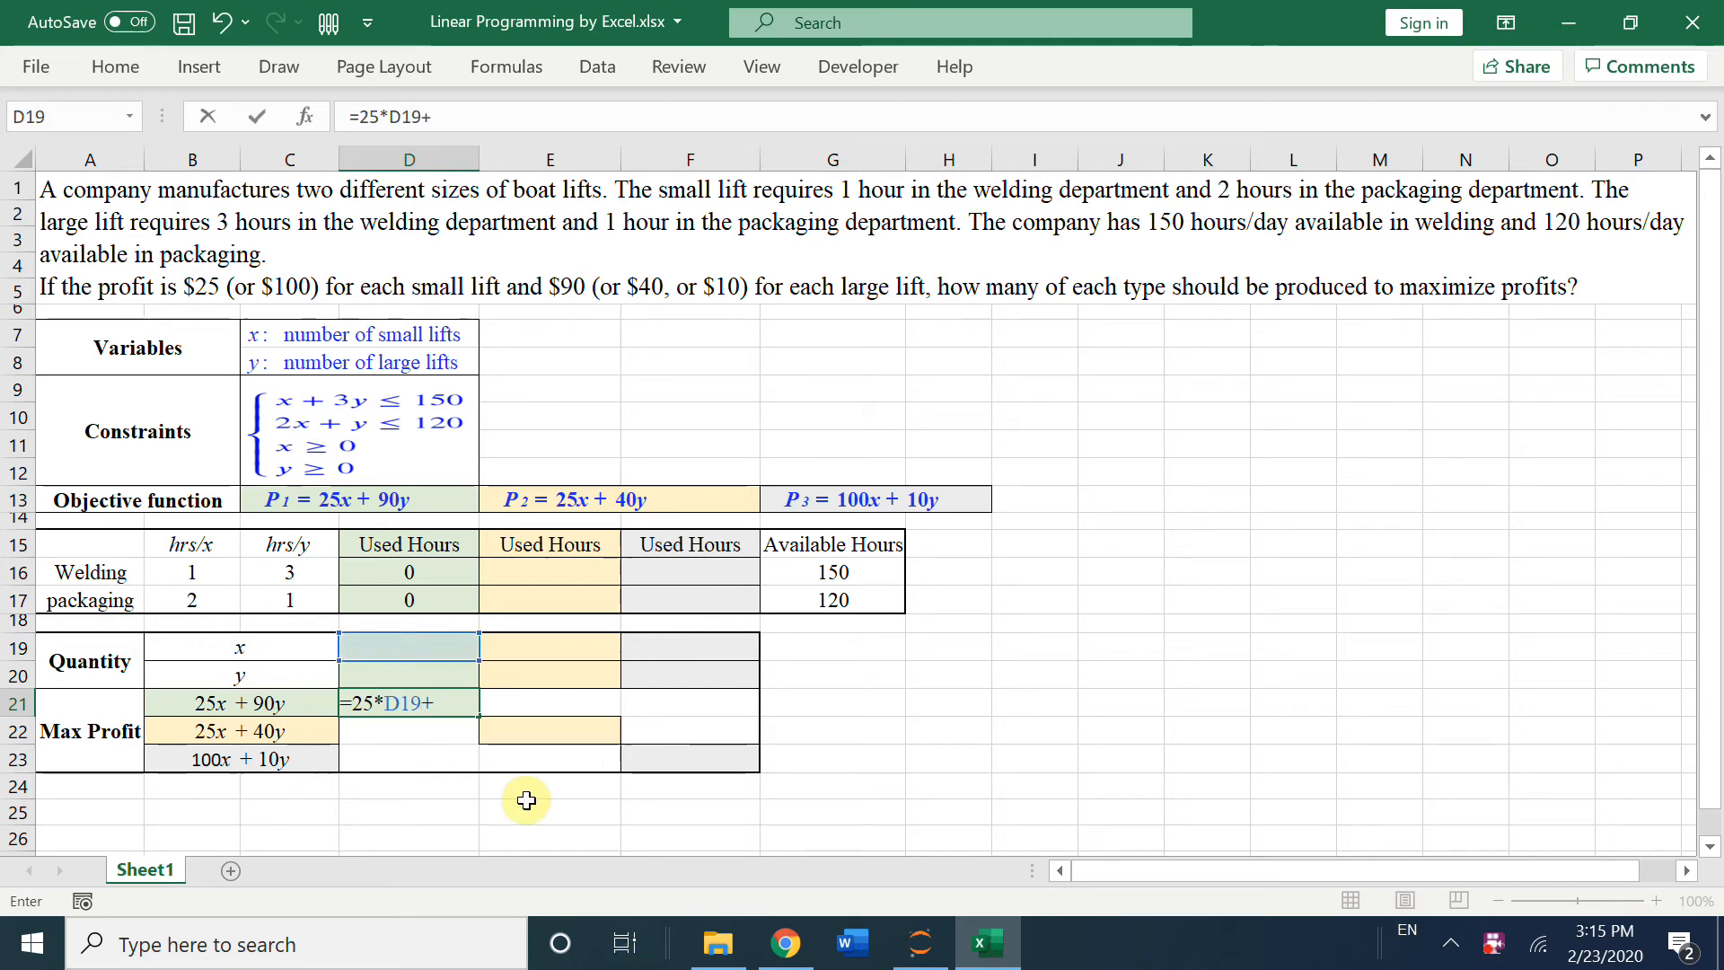
text(90*)
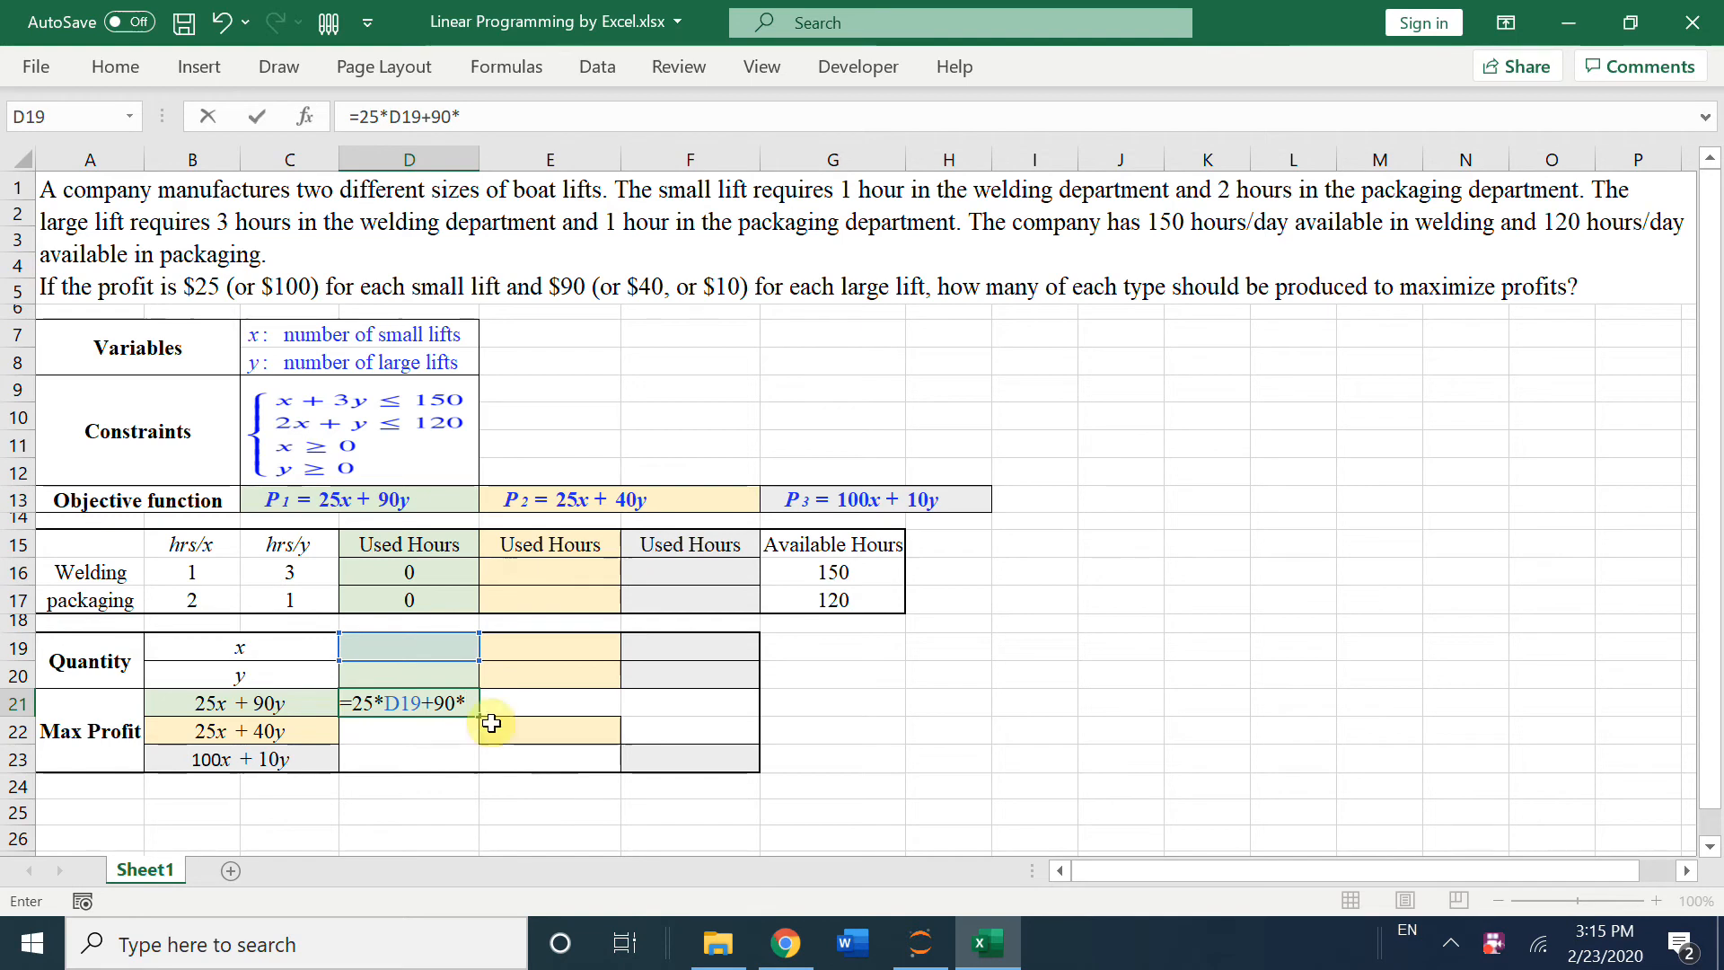
click(411, 672)
key(Return)
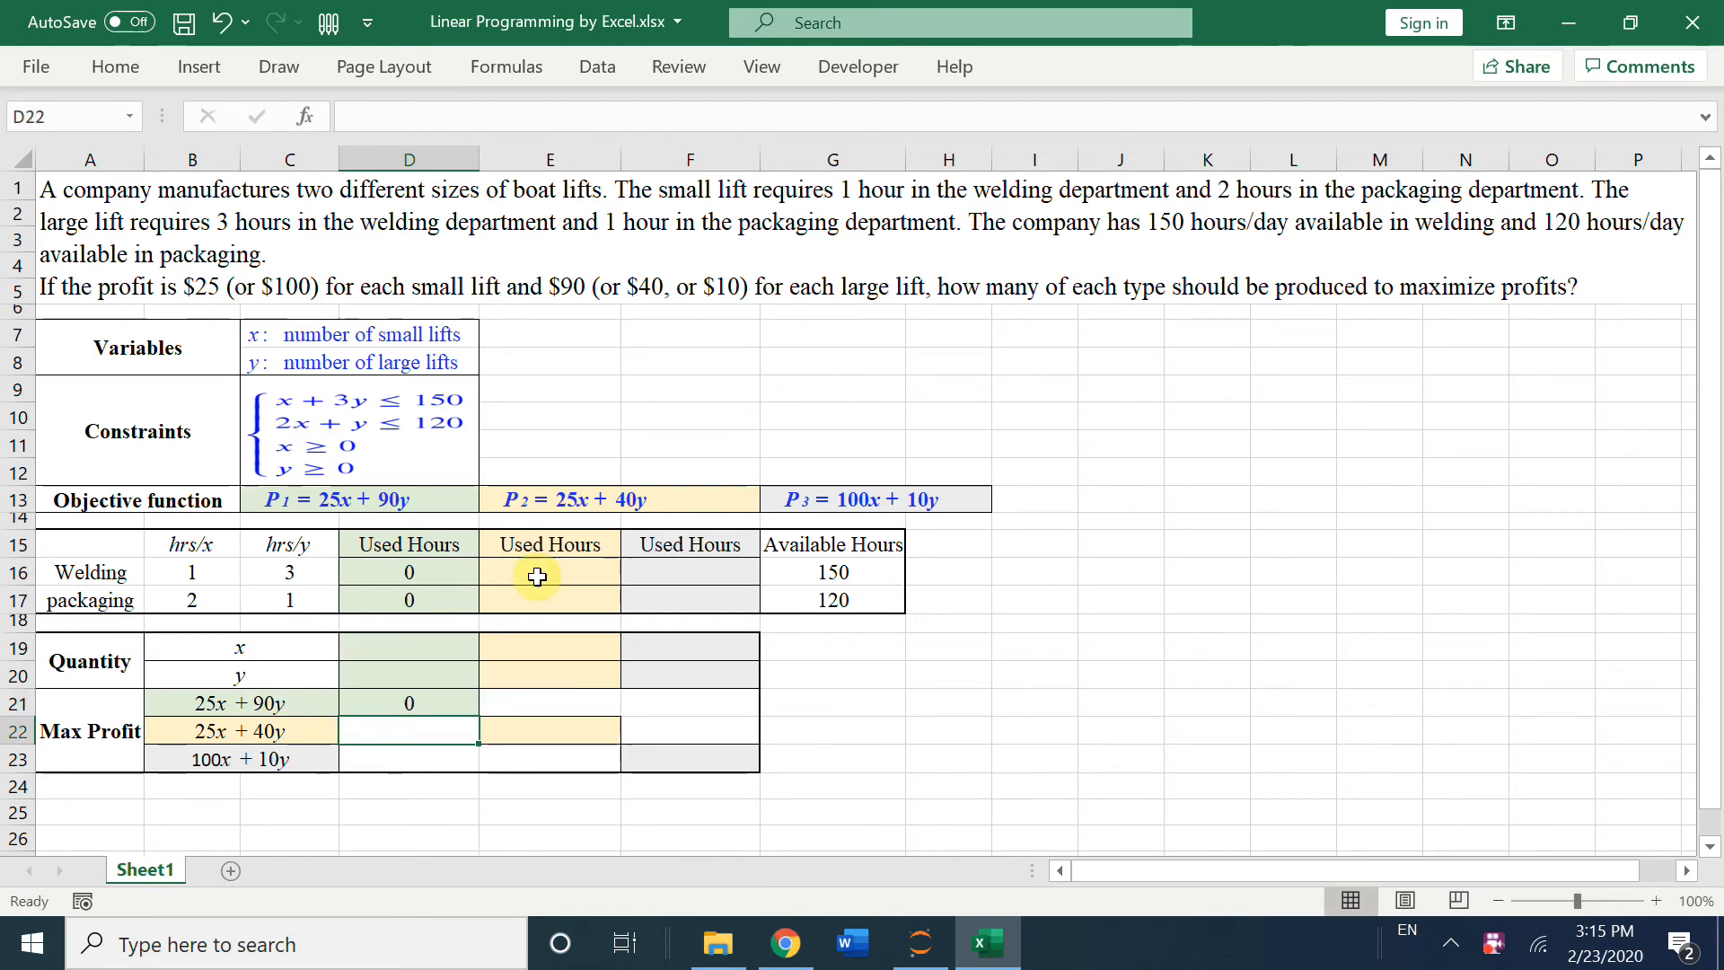
Step: Check in the Excel add-ins settings that the Solver Add-in is enabled
click(597, 72)
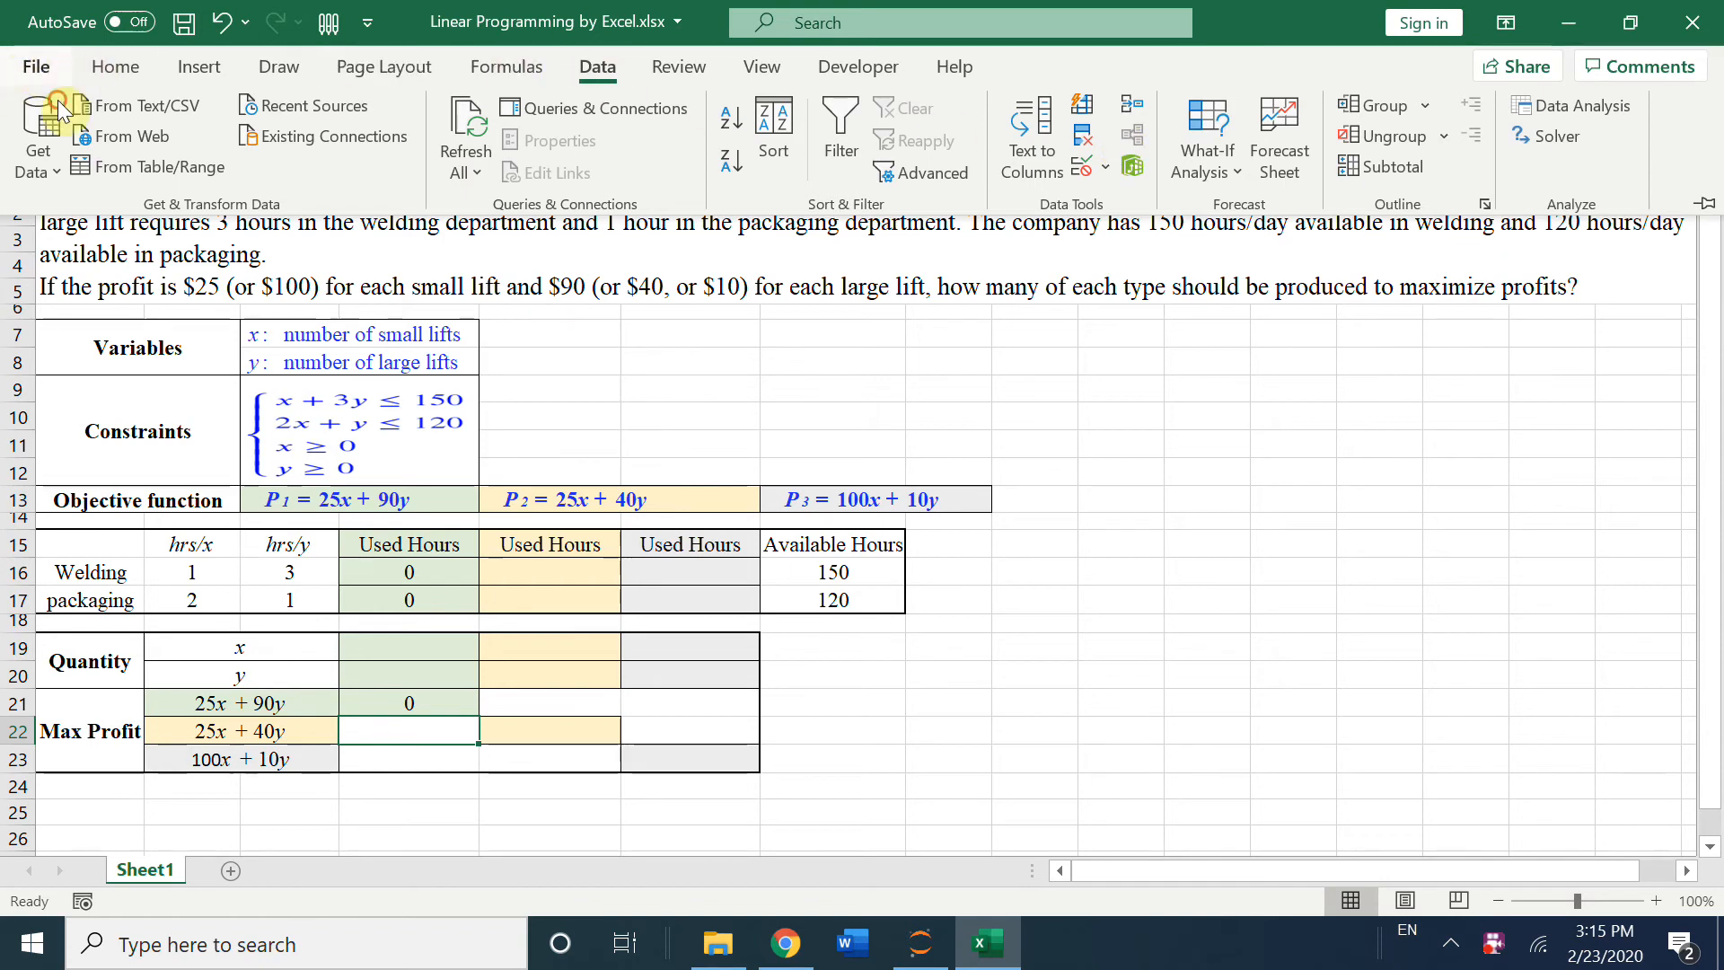
click(52, 67)
click(72, 890)
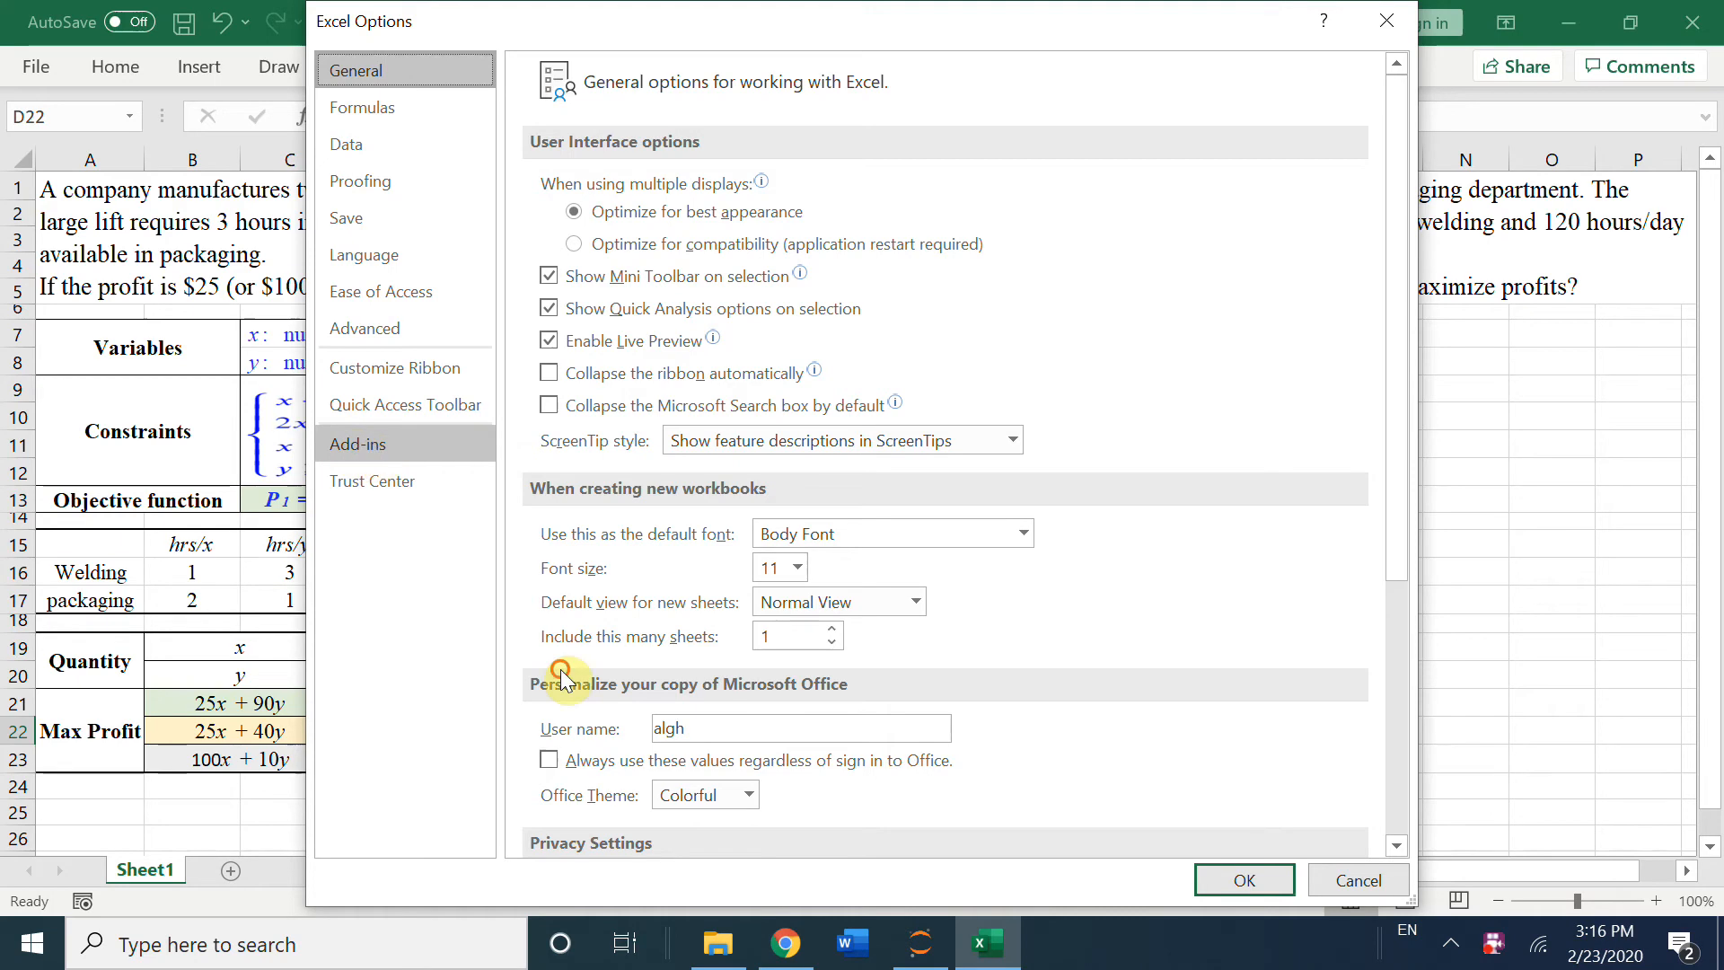
click(364, 445)
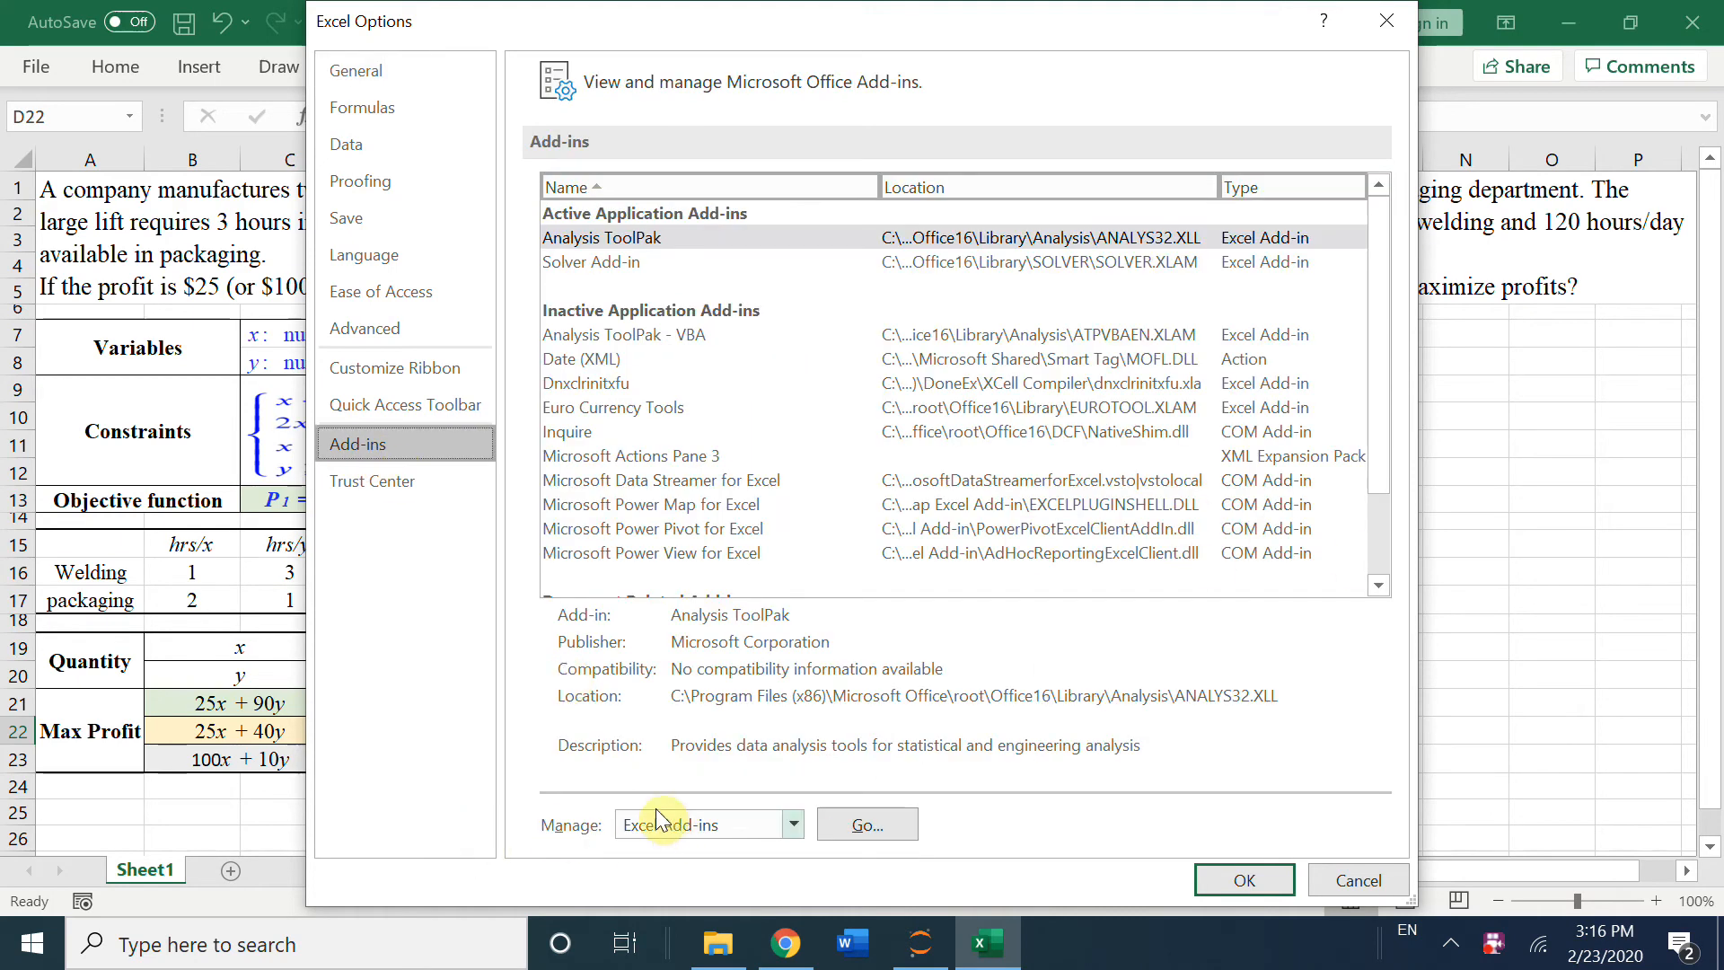
click(859, 826)
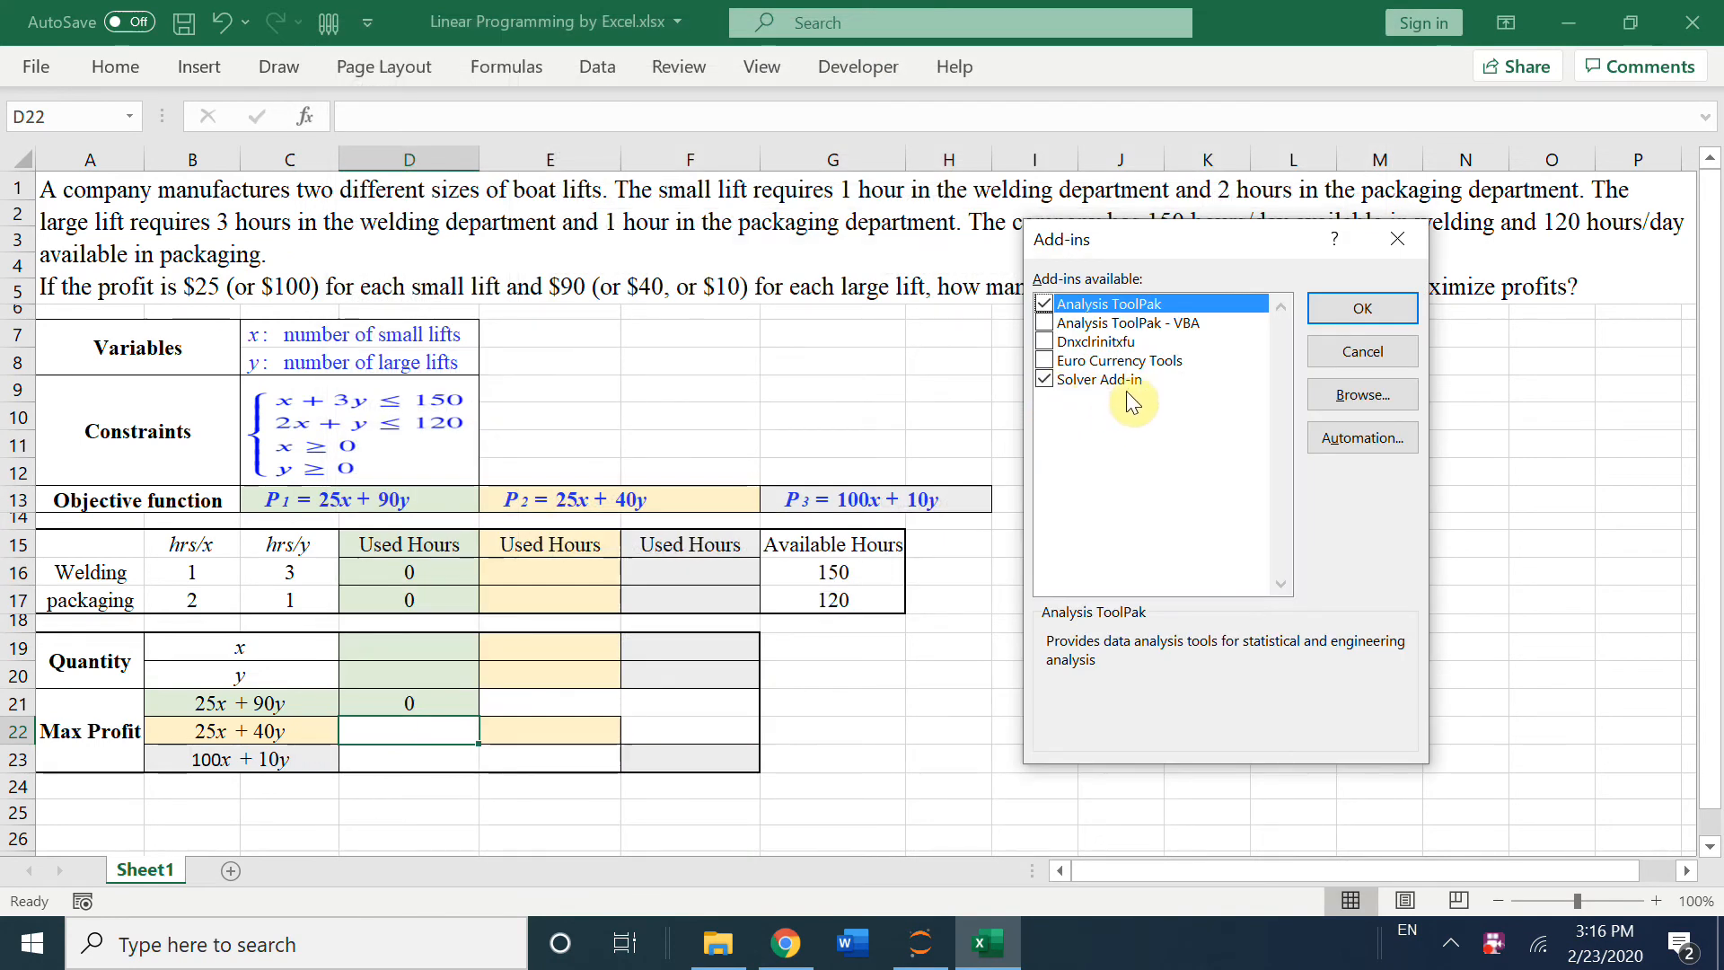
click(1360, 311)
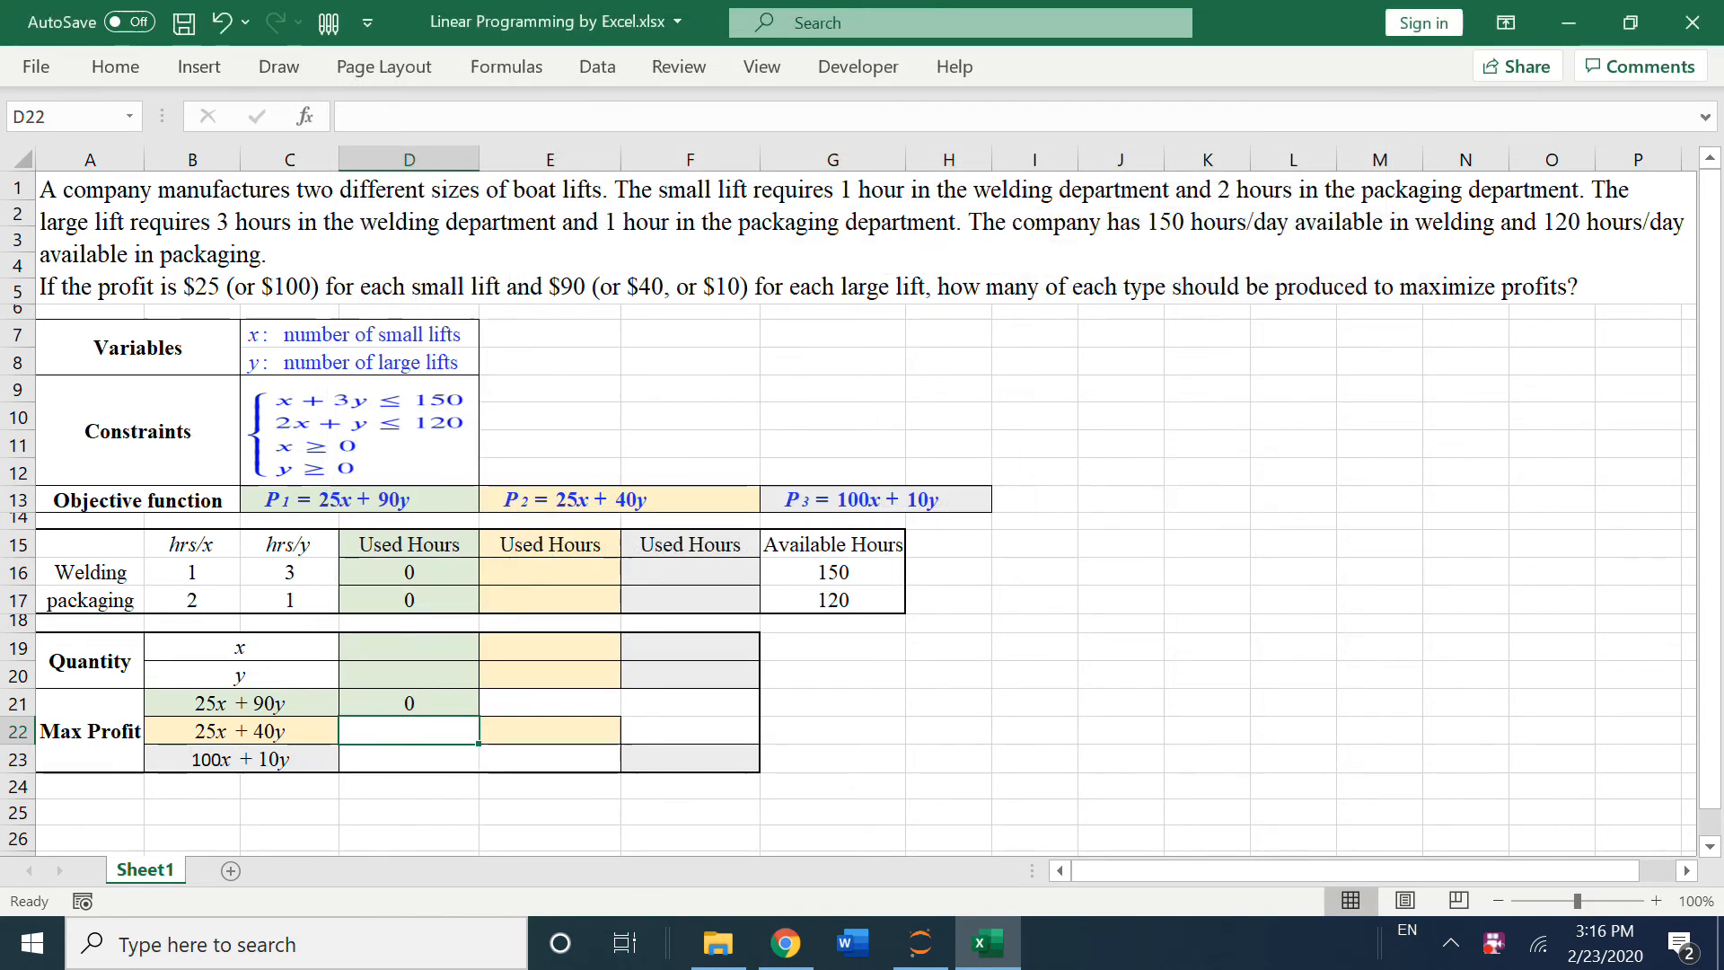
Step: Set up Solver to maximize objective cell D21 by changing the quantity cells D19:D20
click(592, 66)
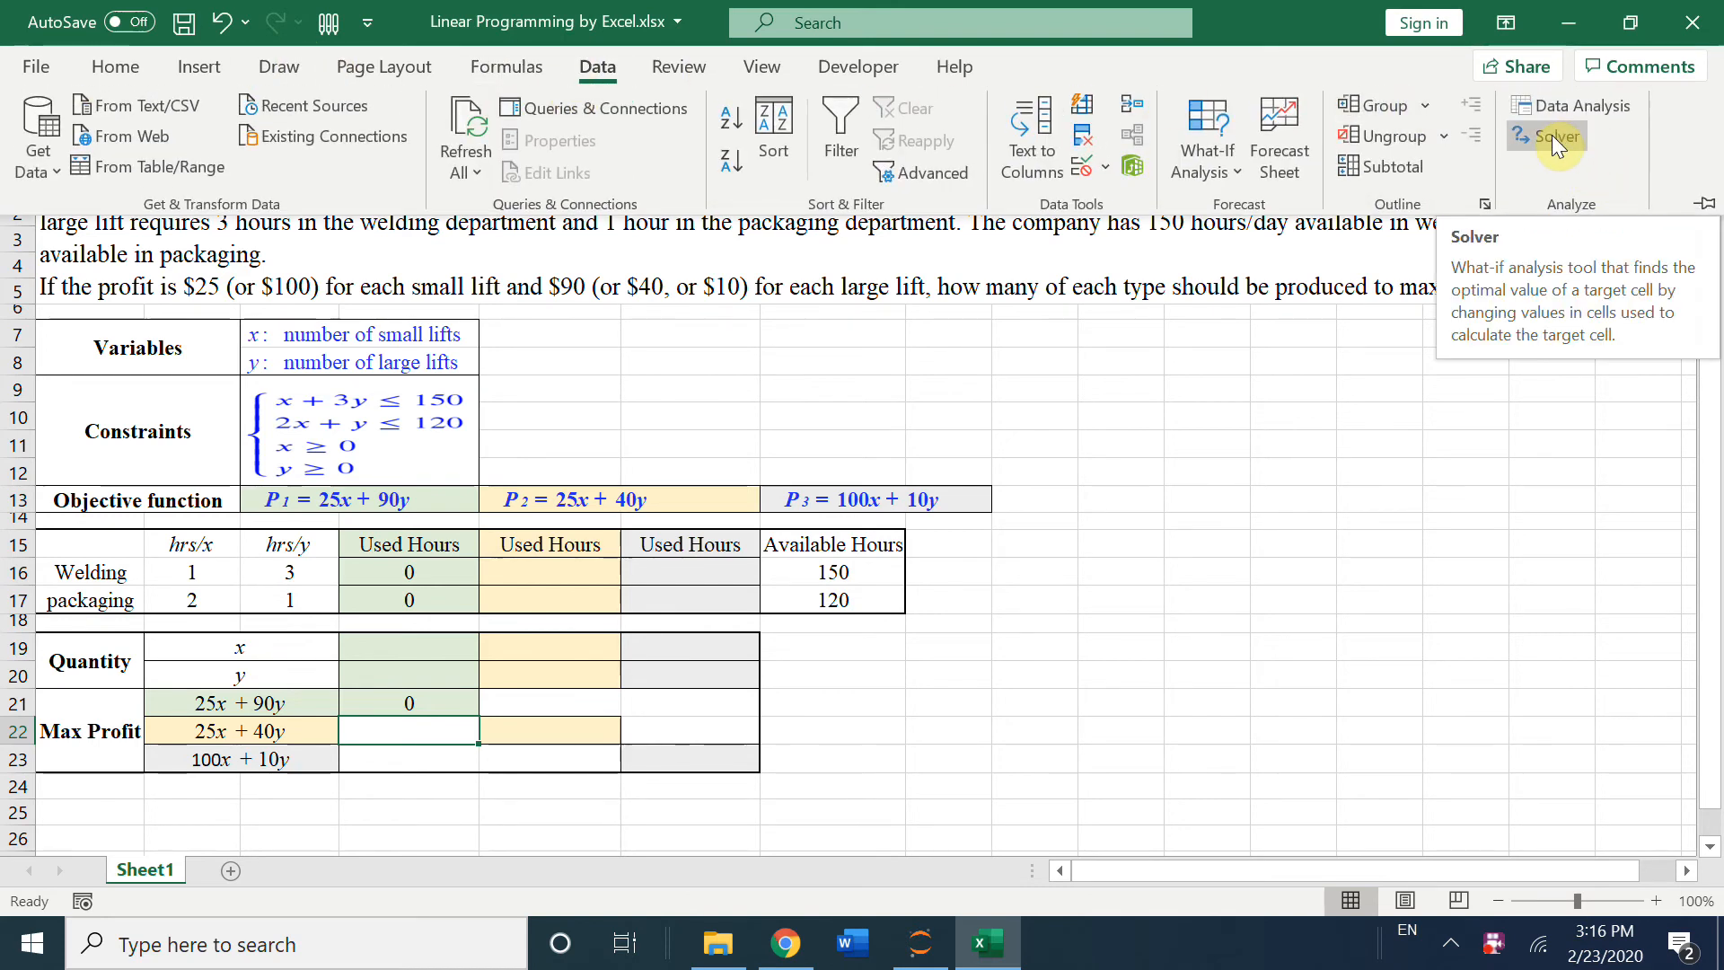
click(1553, 138)
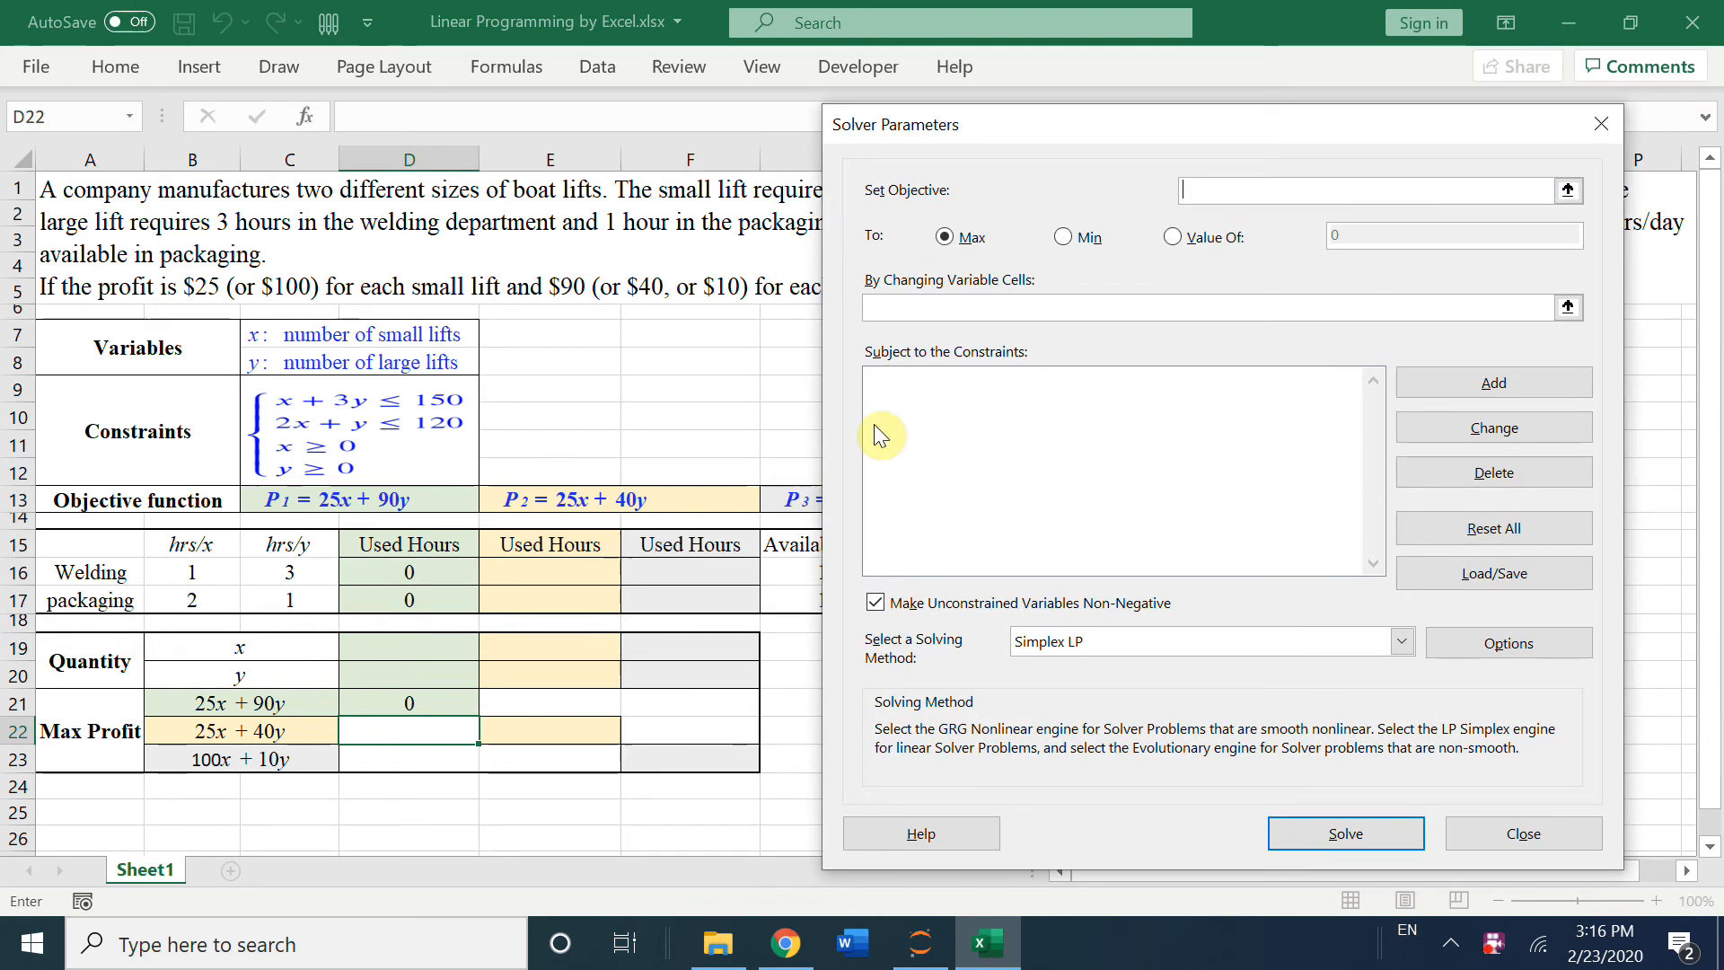
click(364, 708)
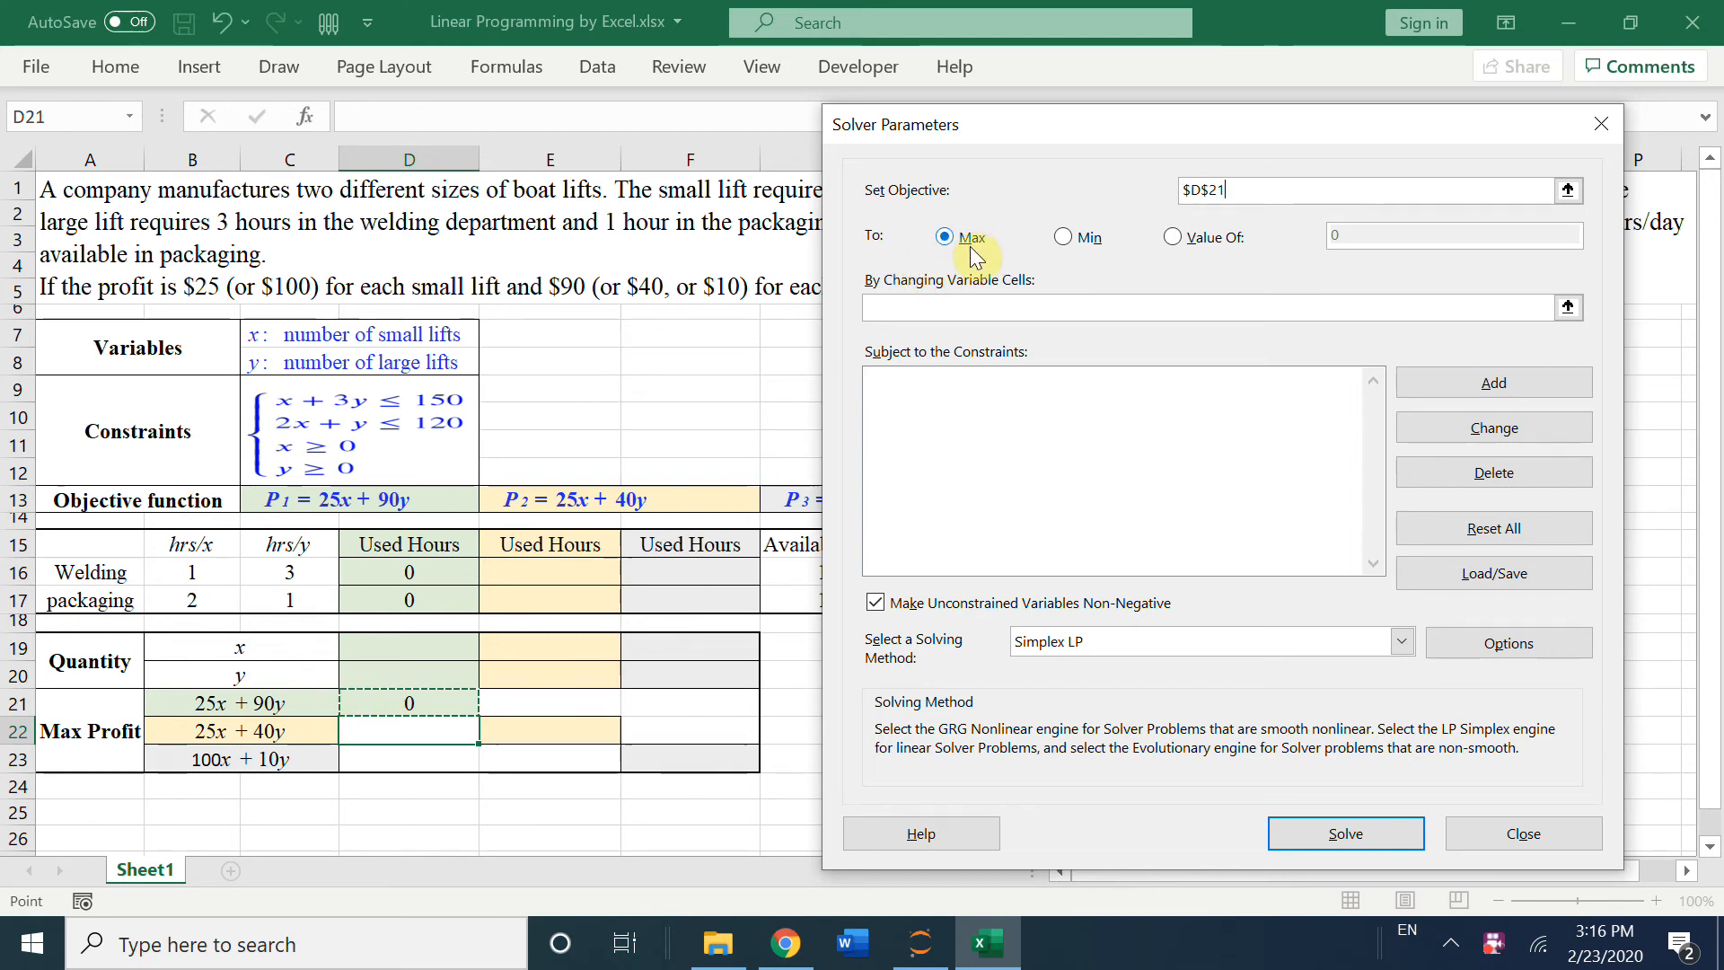
click(937, 305)
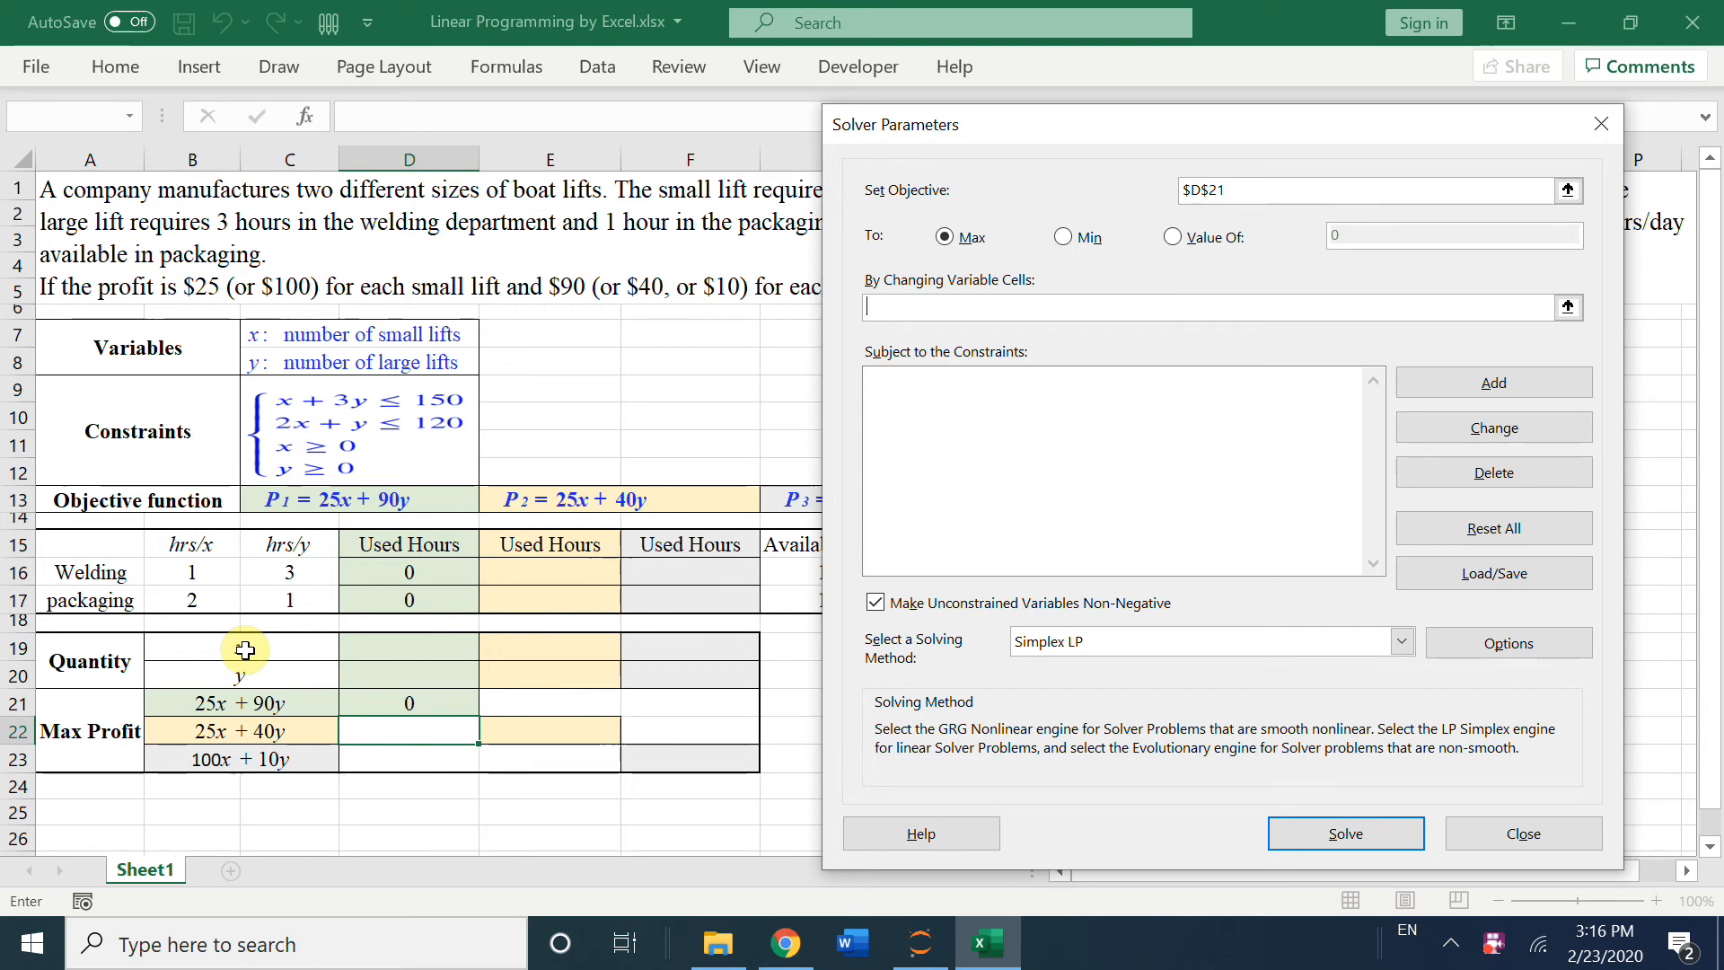
drag(382, 648, 395, 673)
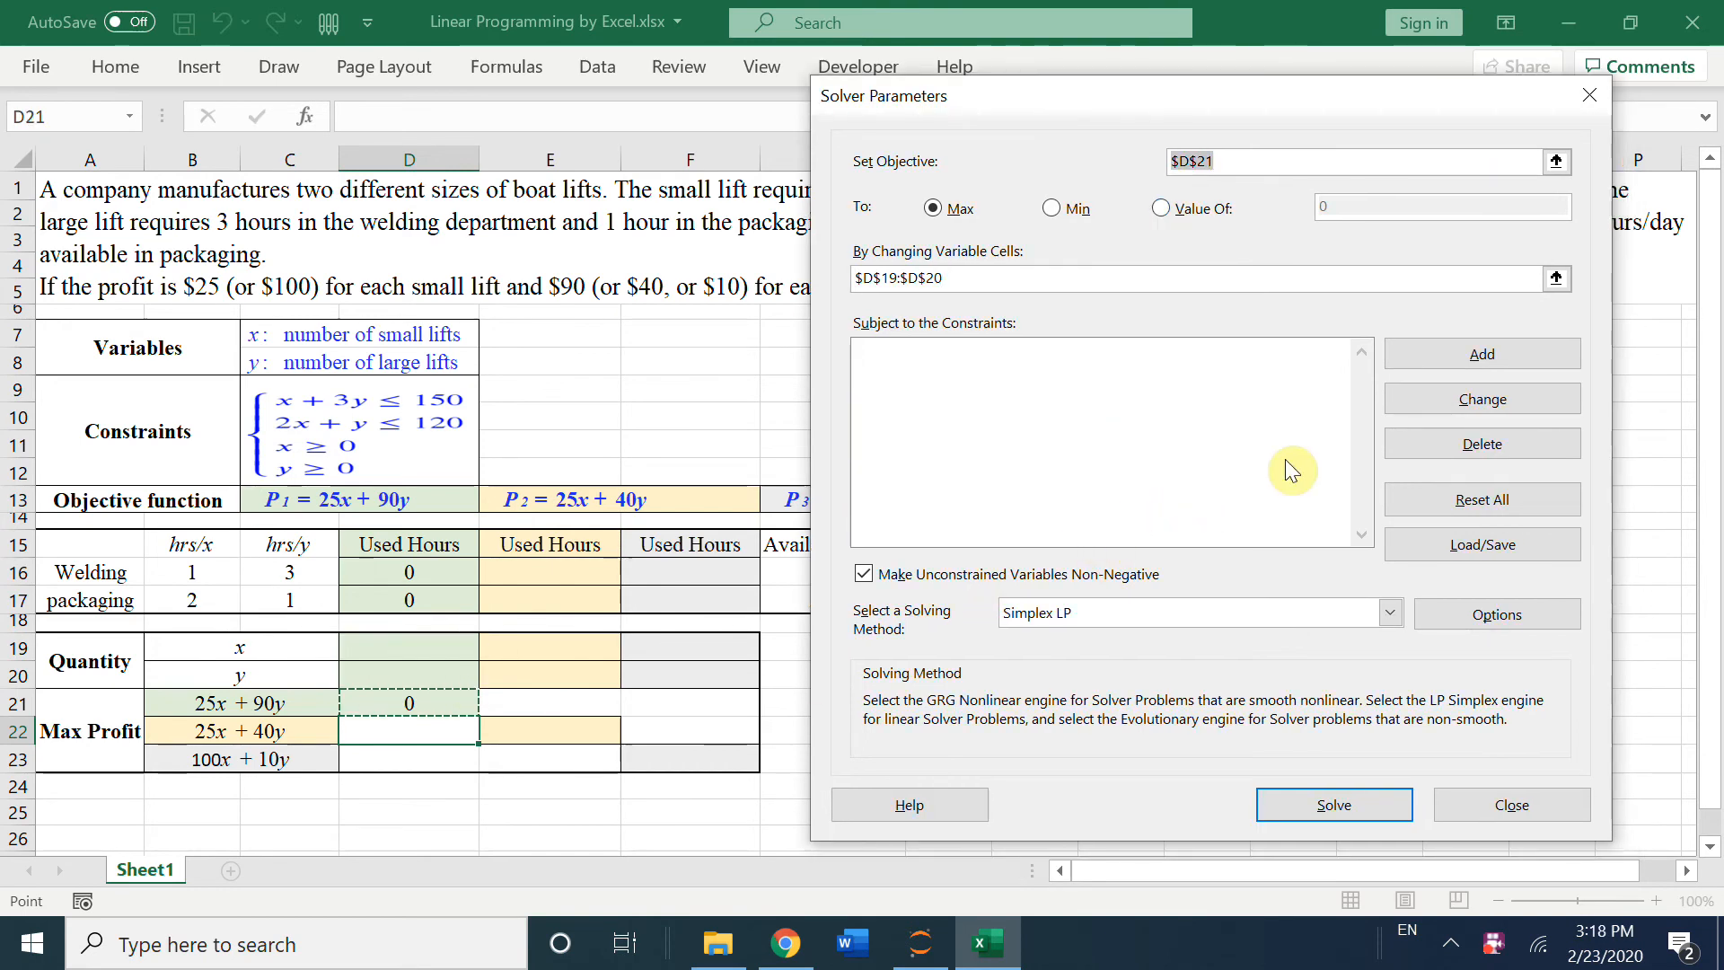
Step: Add a Solver constraint that welding used hours in D16 must be <= the available hours in G16
click(1436, 355)
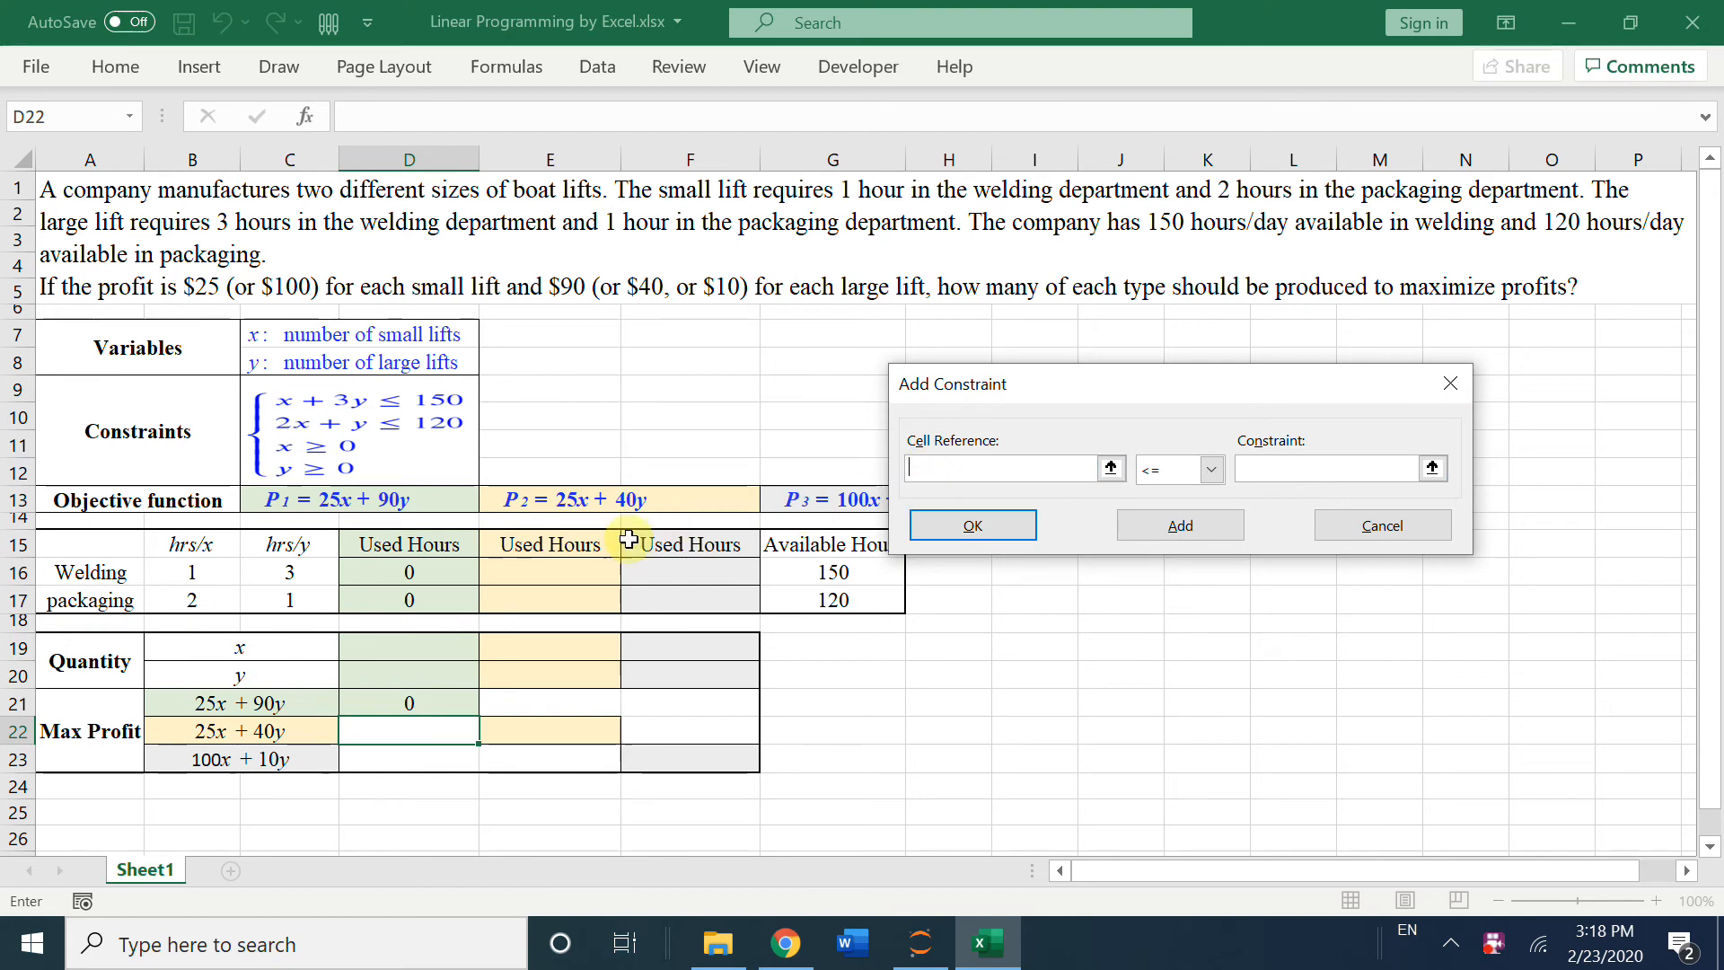
click(426, 570)
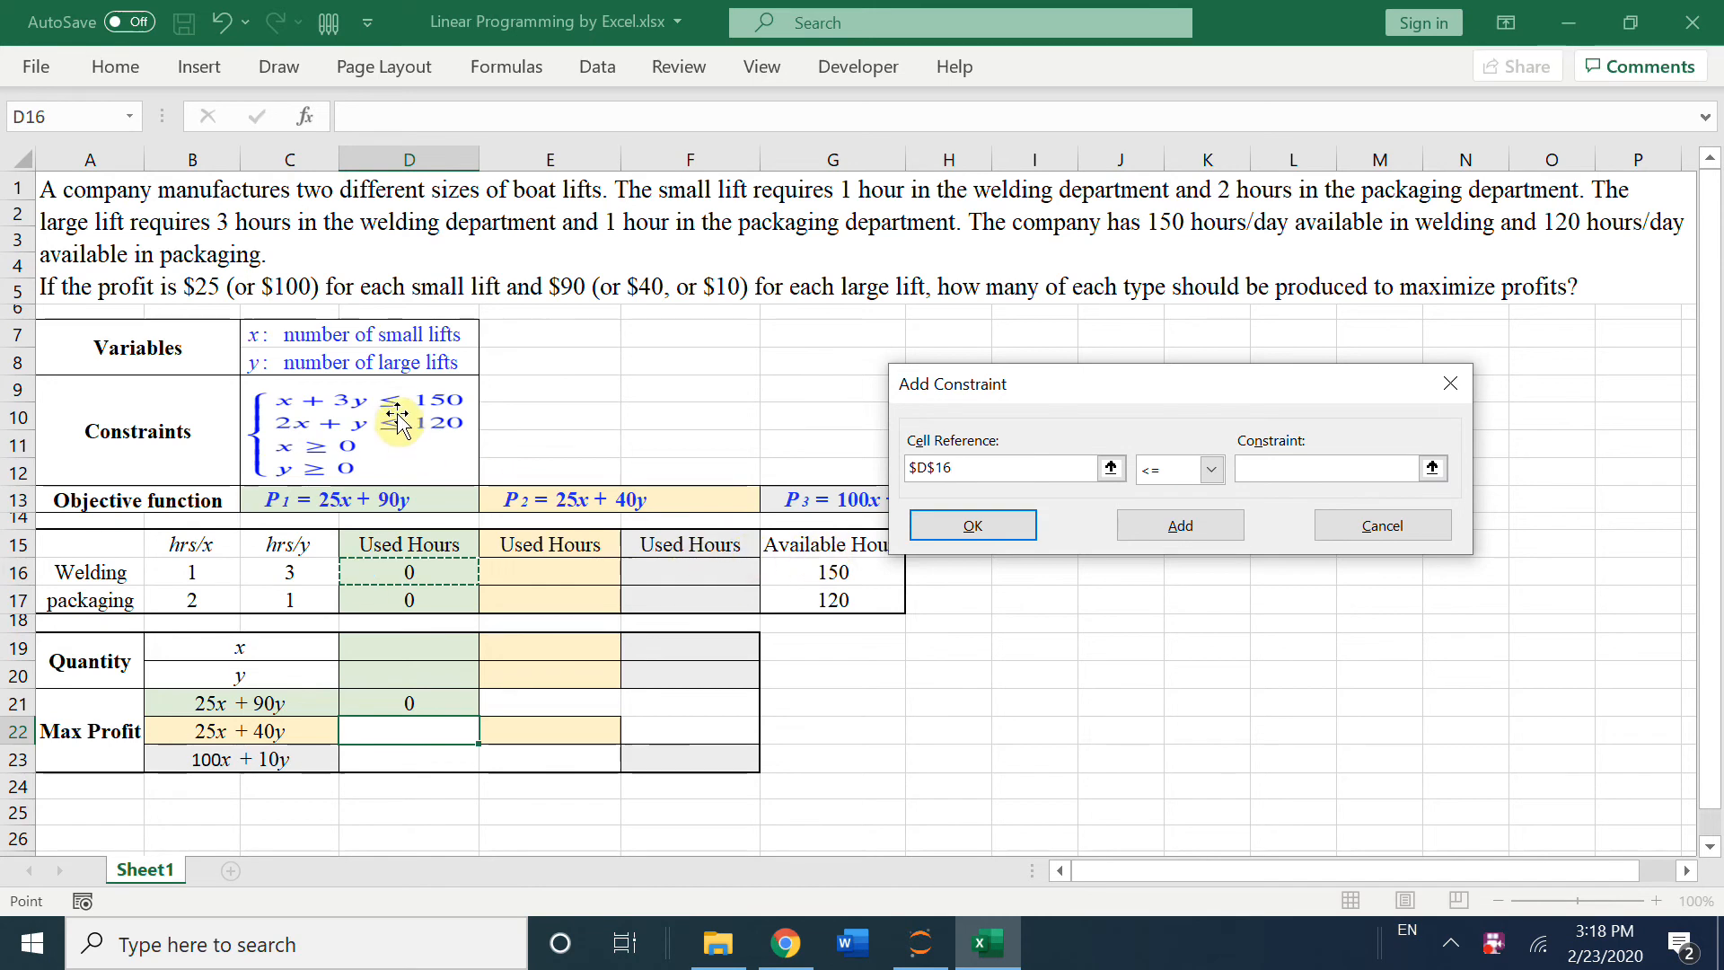
click(1329, 469)
click(822, 569)
click(1179, 526)
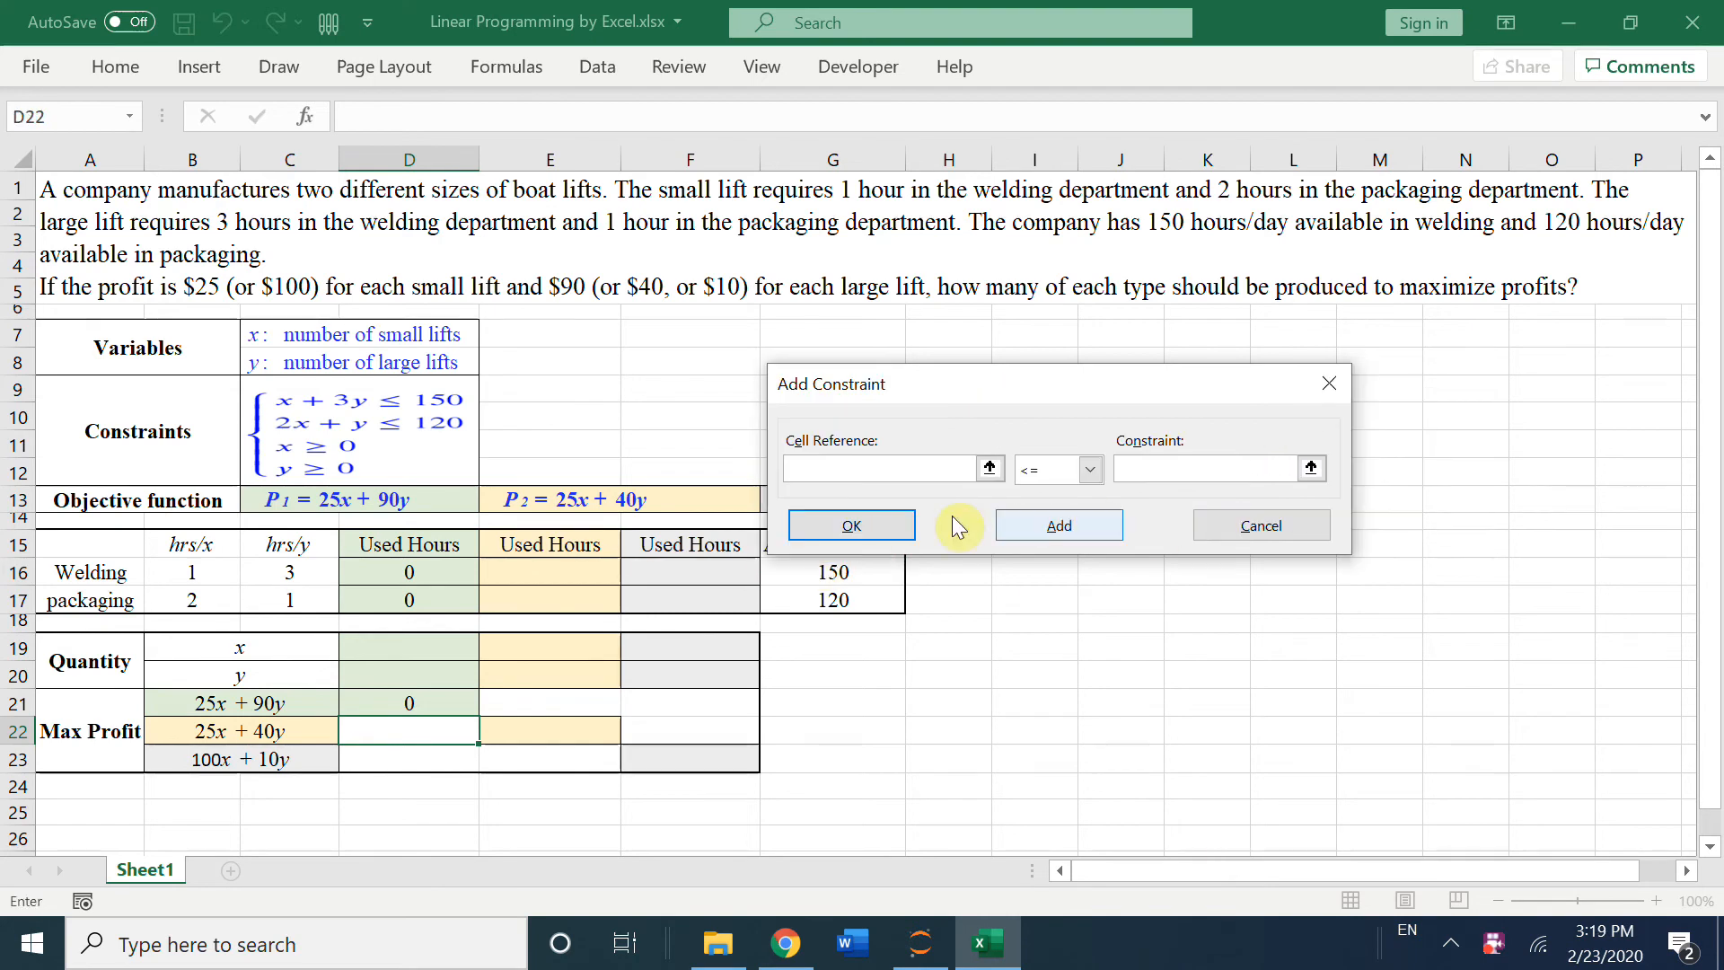
Step: Add a Solver constraint that packaging used hours in D17 must be <= the available hours in G17
click(838, 472)
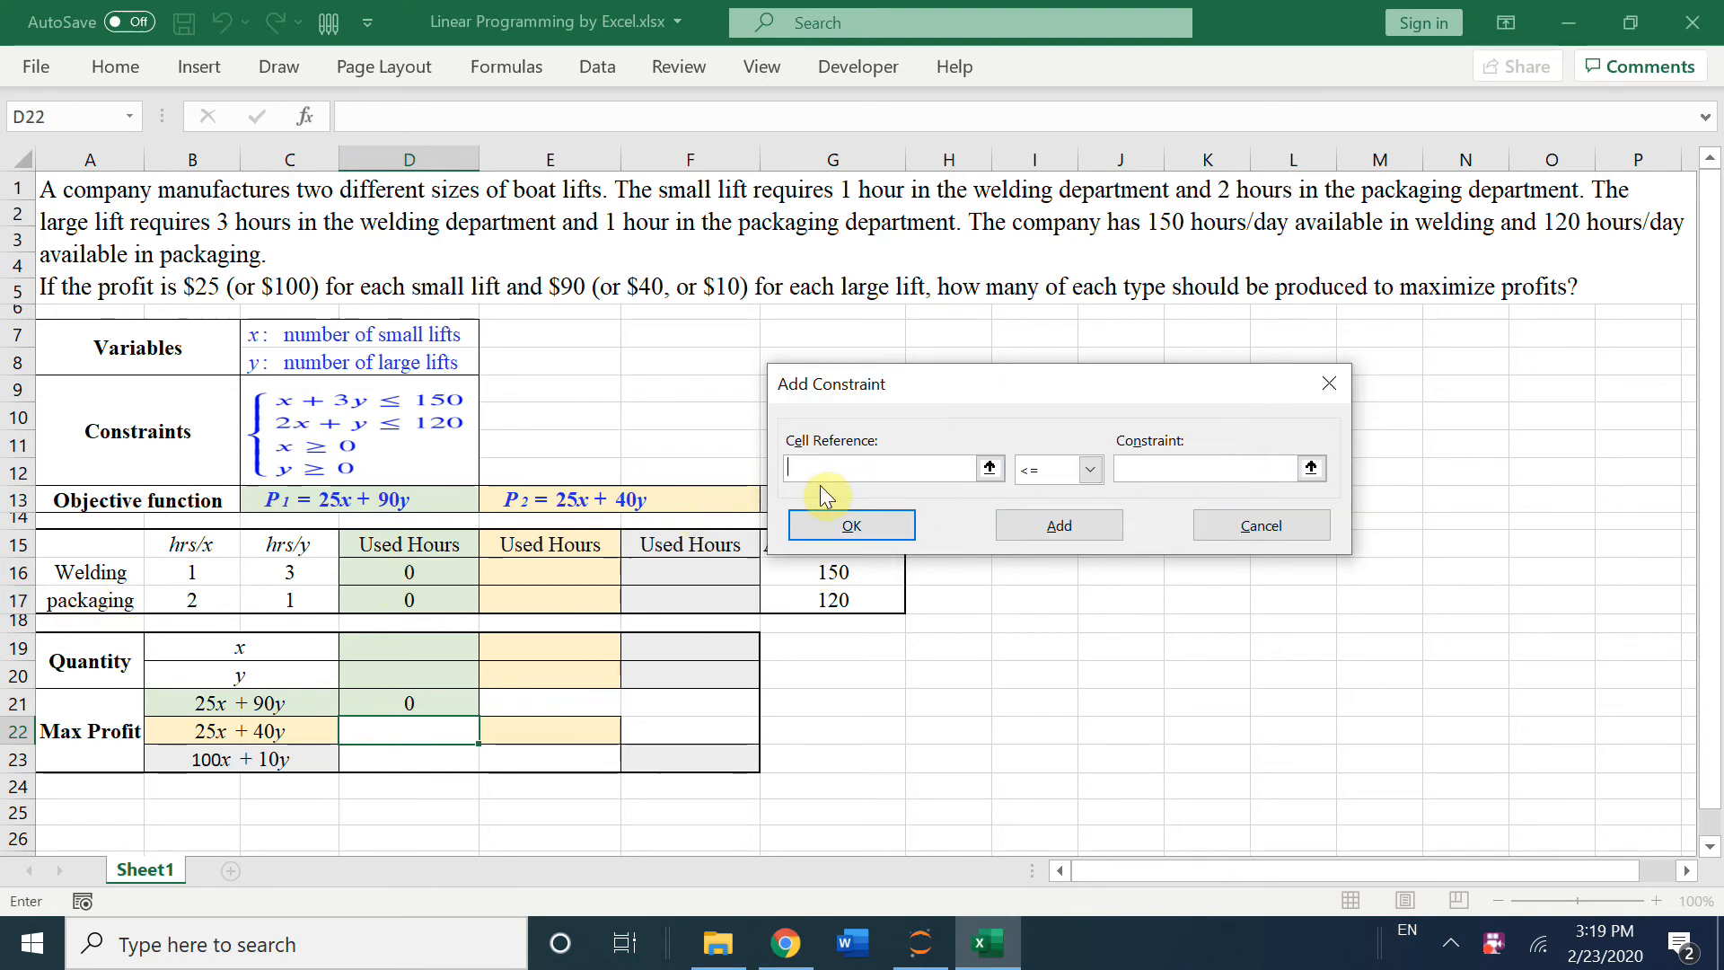
click(409, 600)
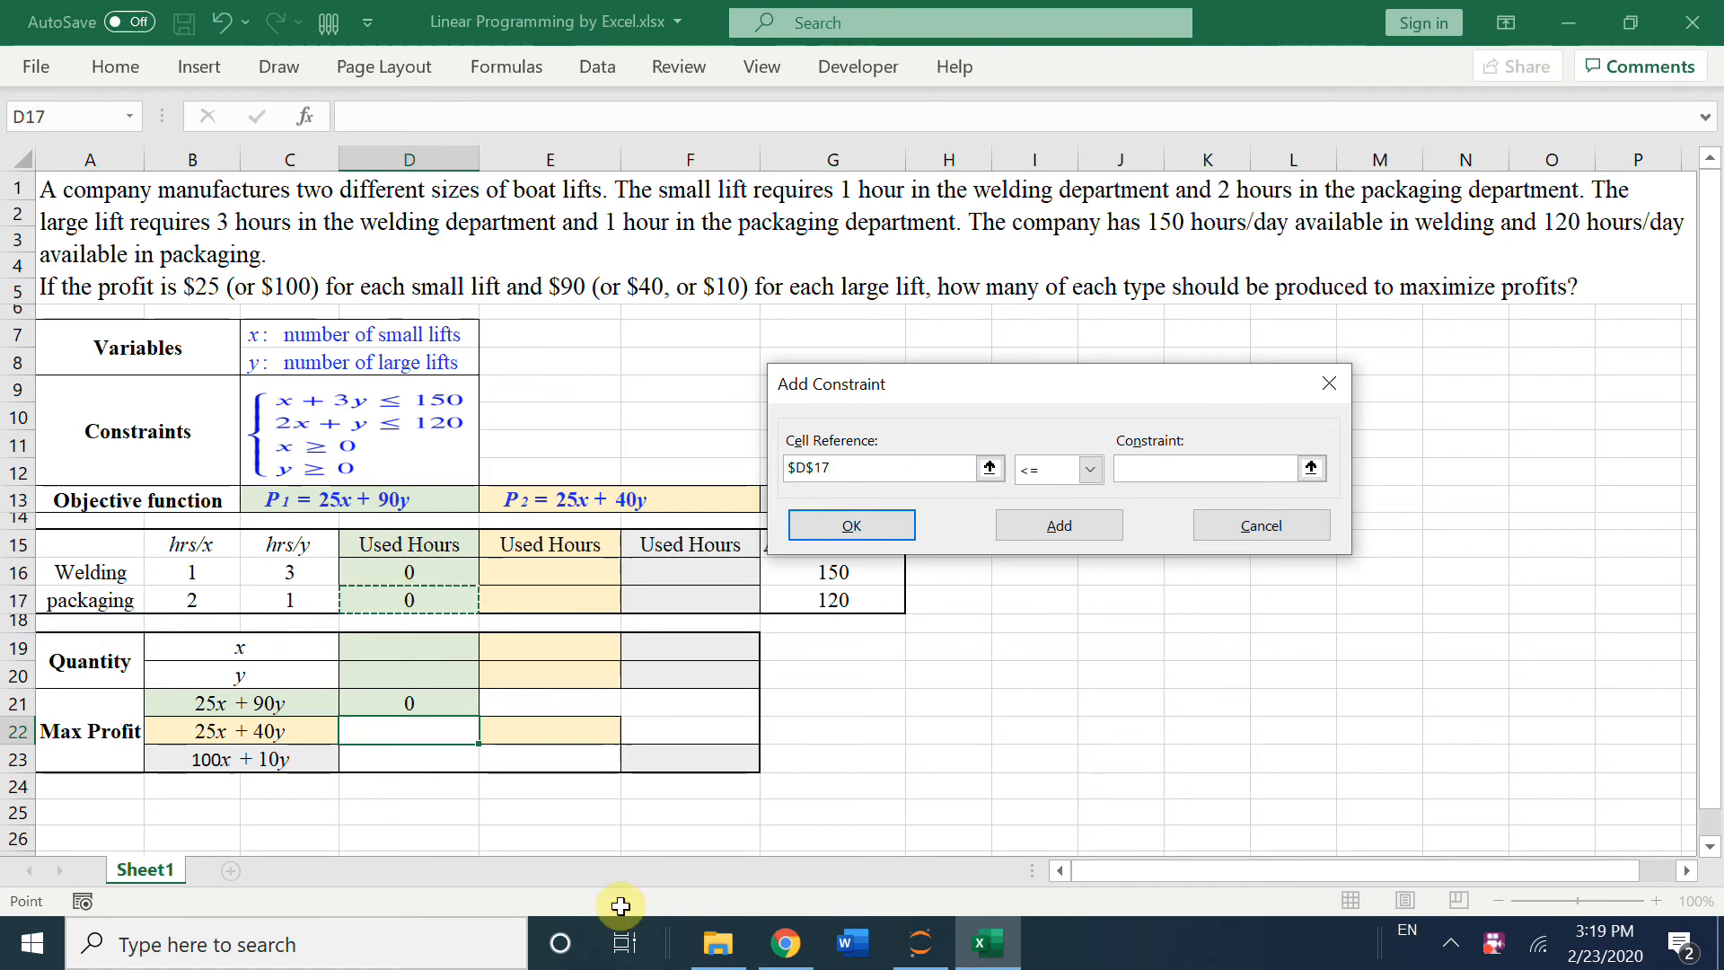
click(1199, 468)
click(828, 600)
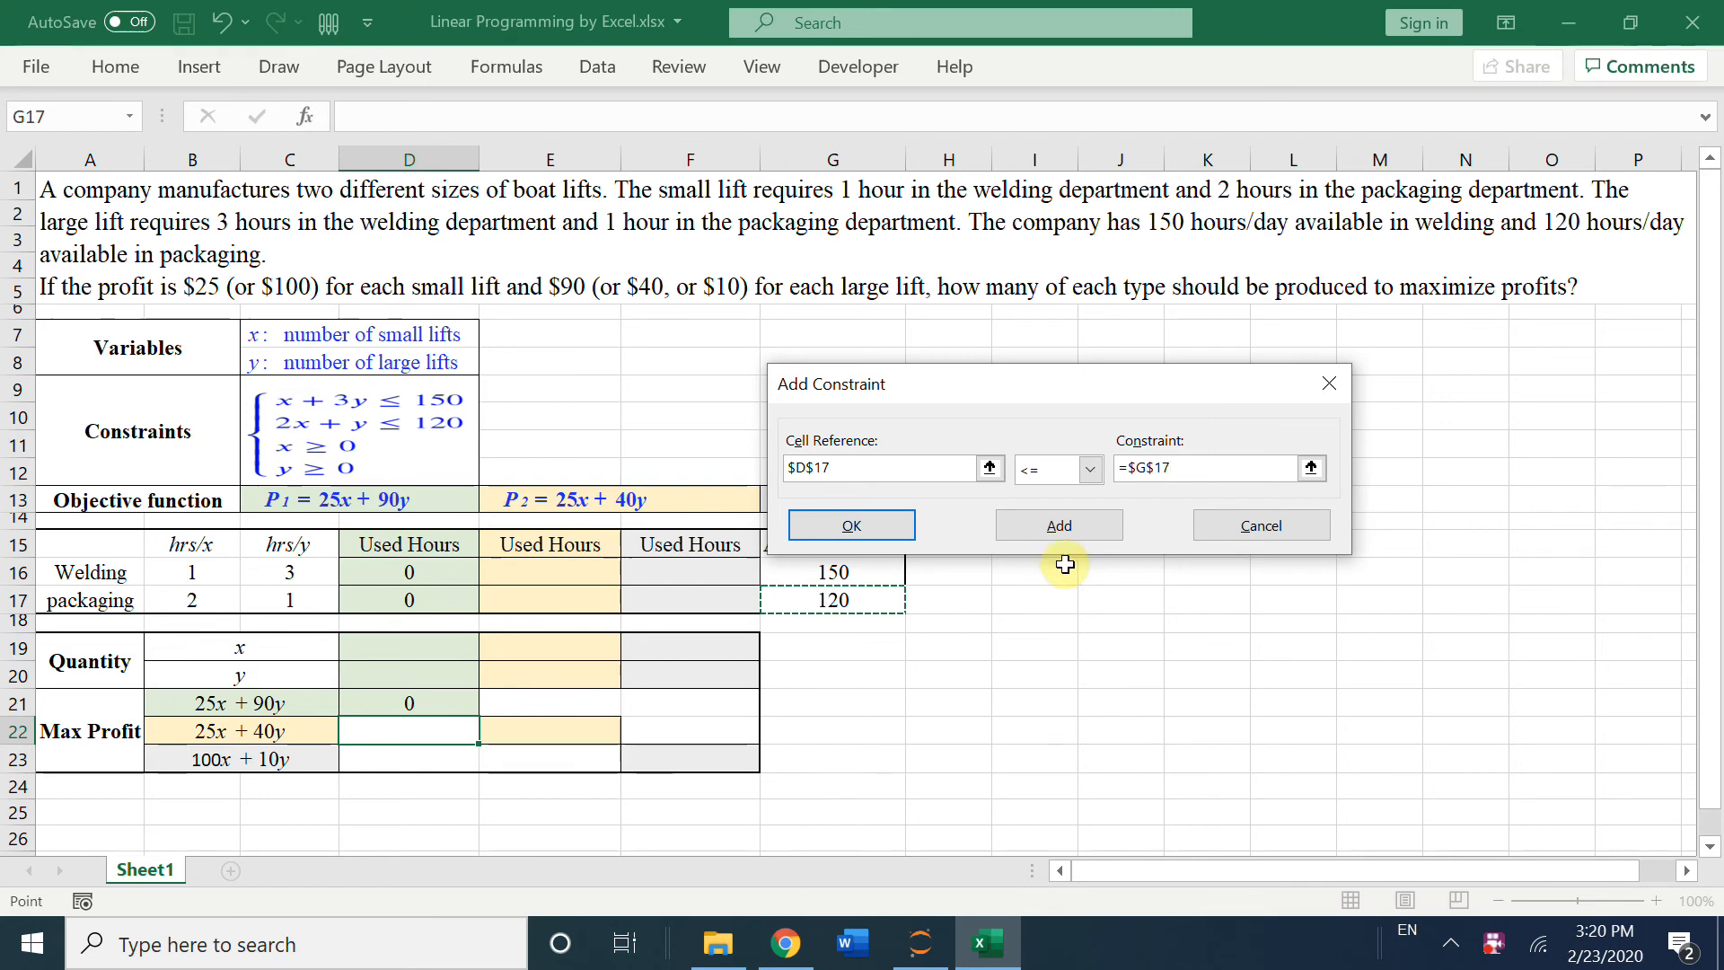
click(908, 535)
Step: Solve the first model with Simplex LP, keep the Solver solution, and compare it with the feasible-region plot in the Jupyter notebook
drag(1028, 83, 1257, 83)
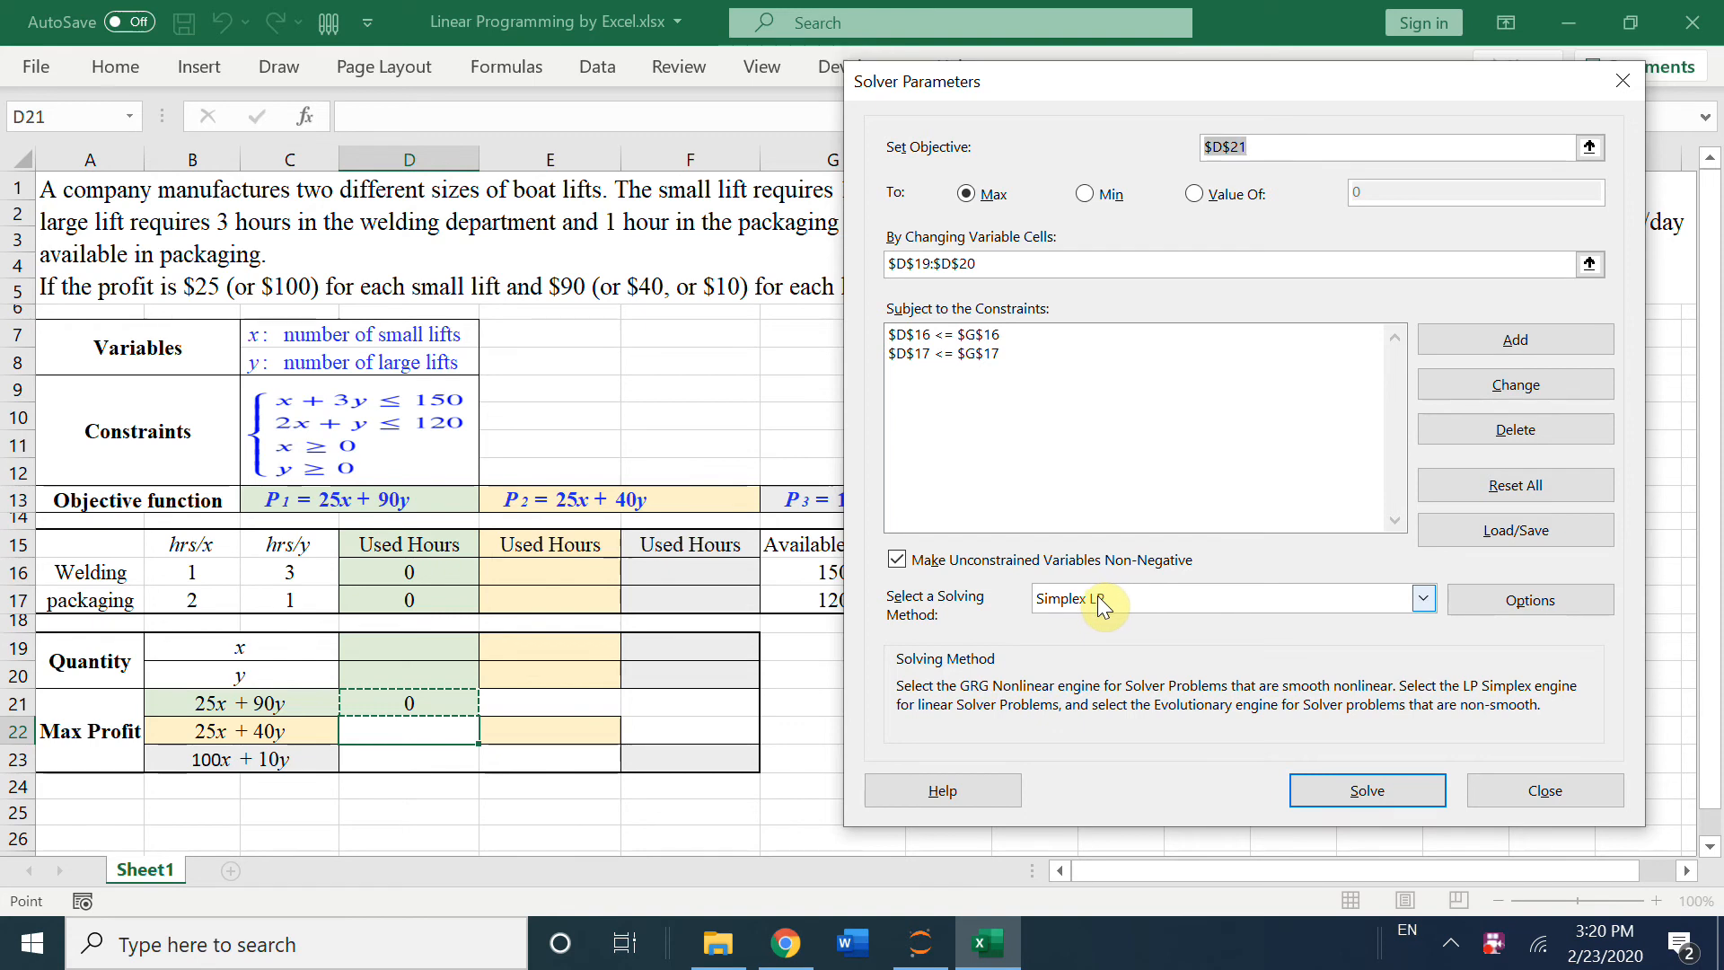
click(1356, 790)
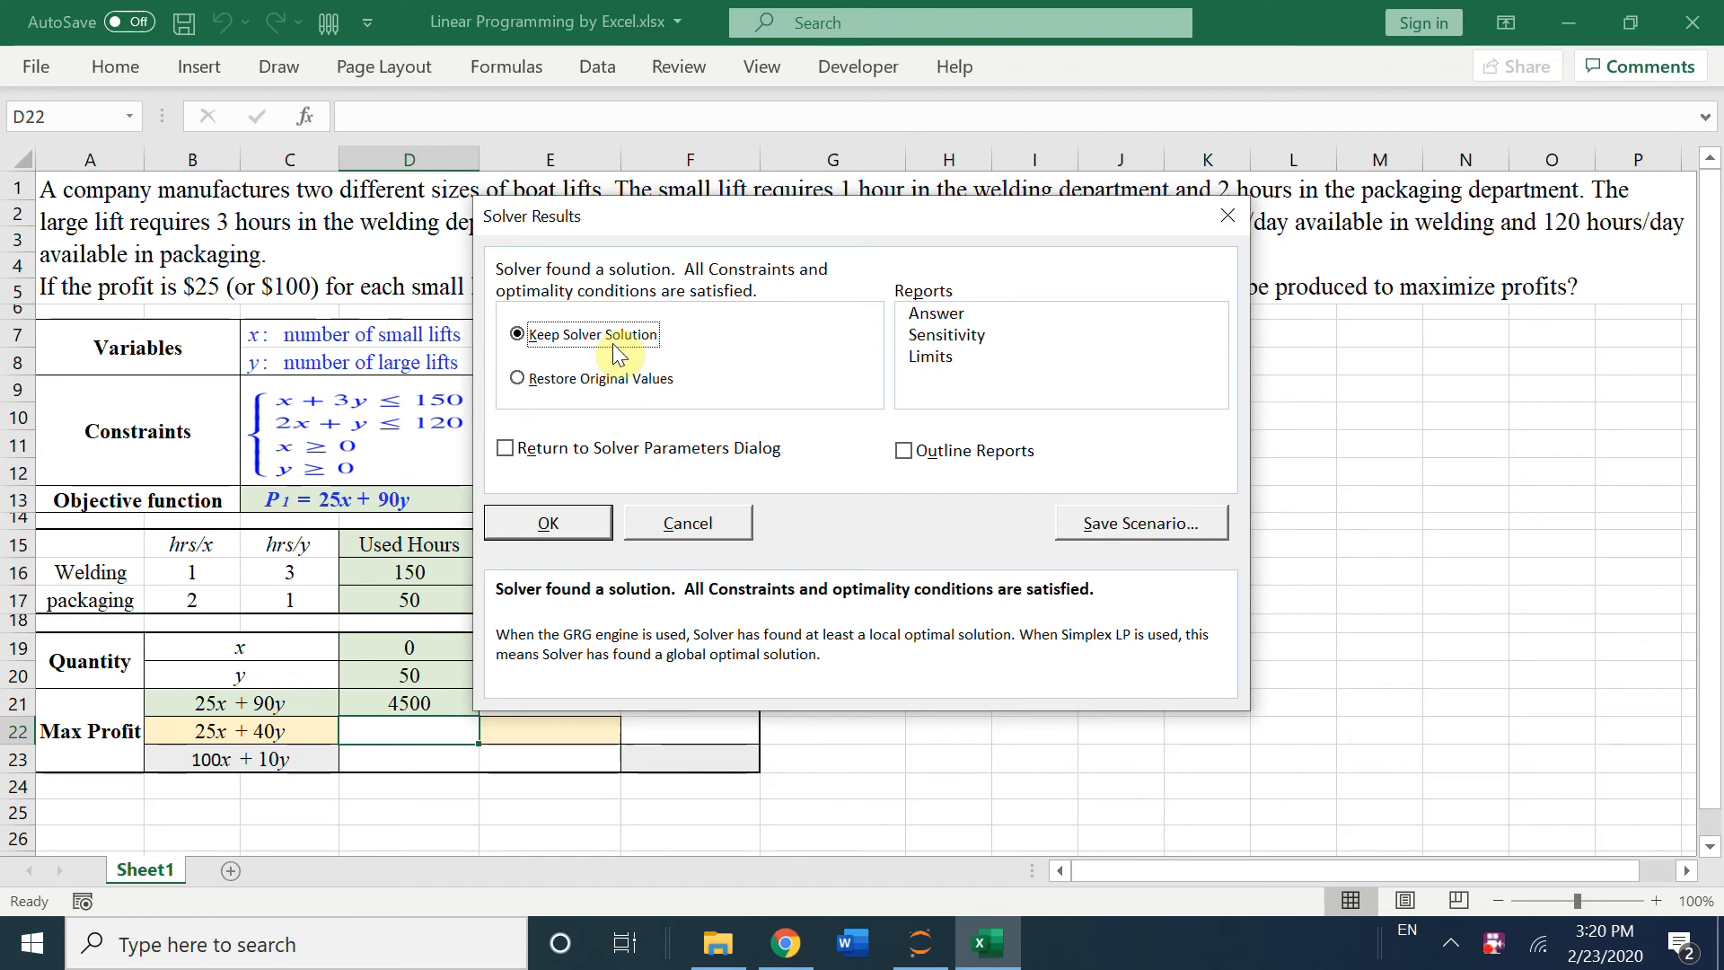
click(549, 523)
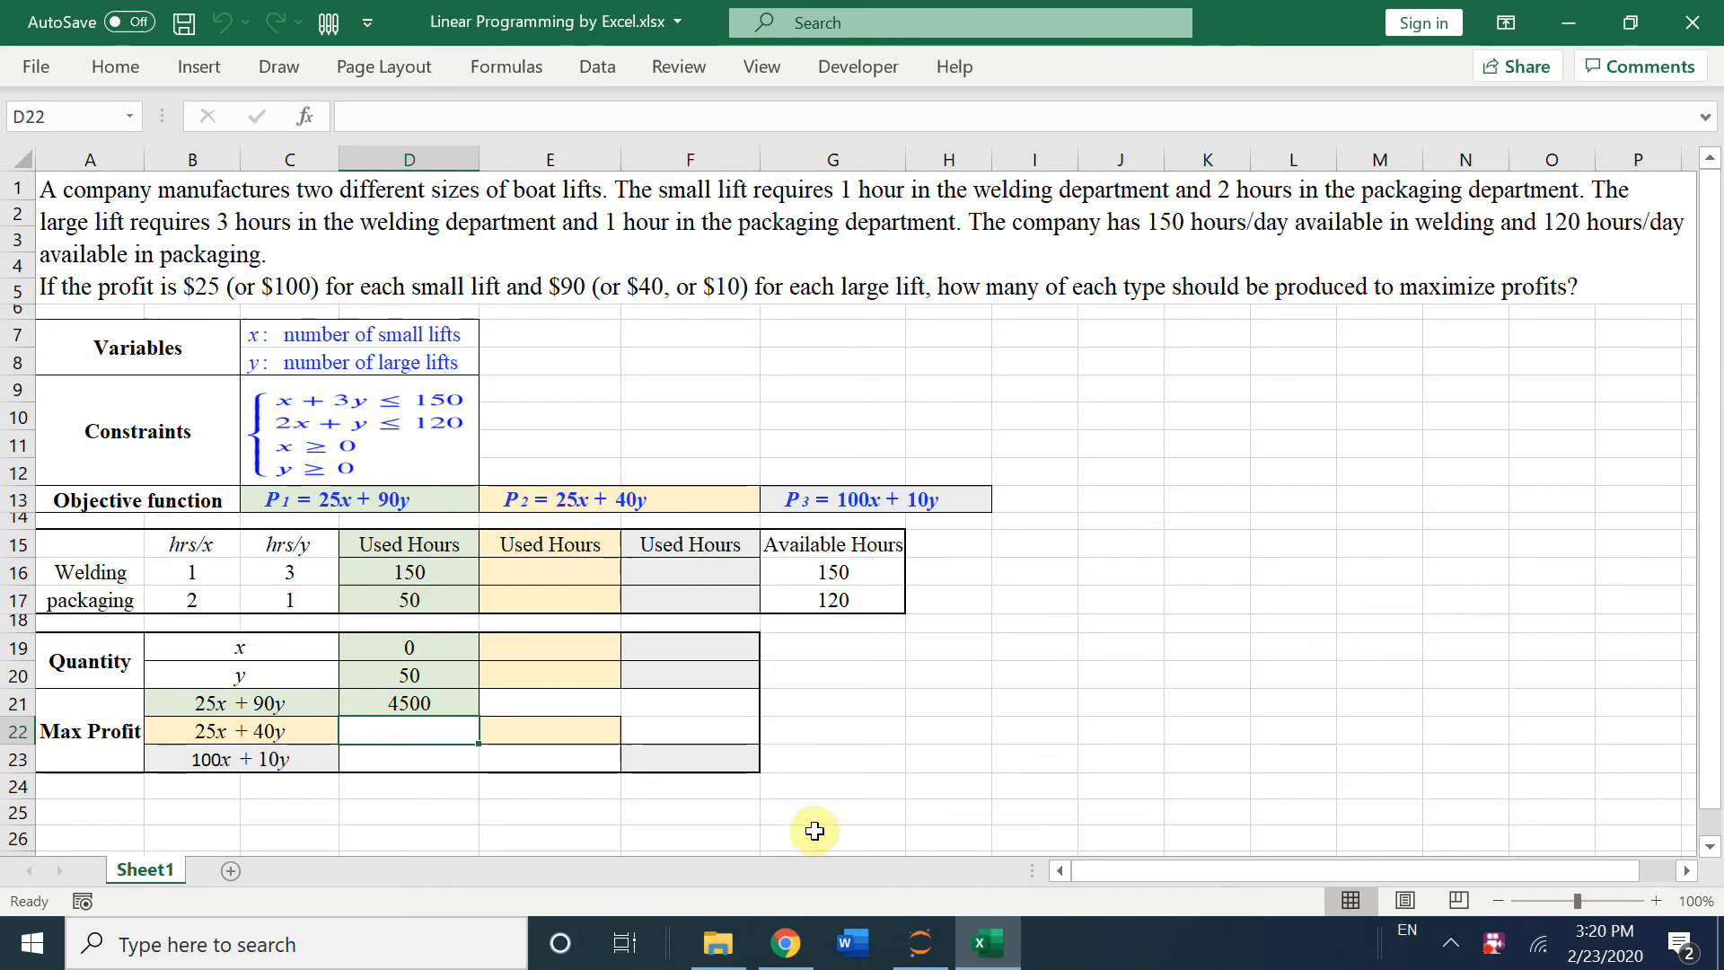
key(alt+Tab)
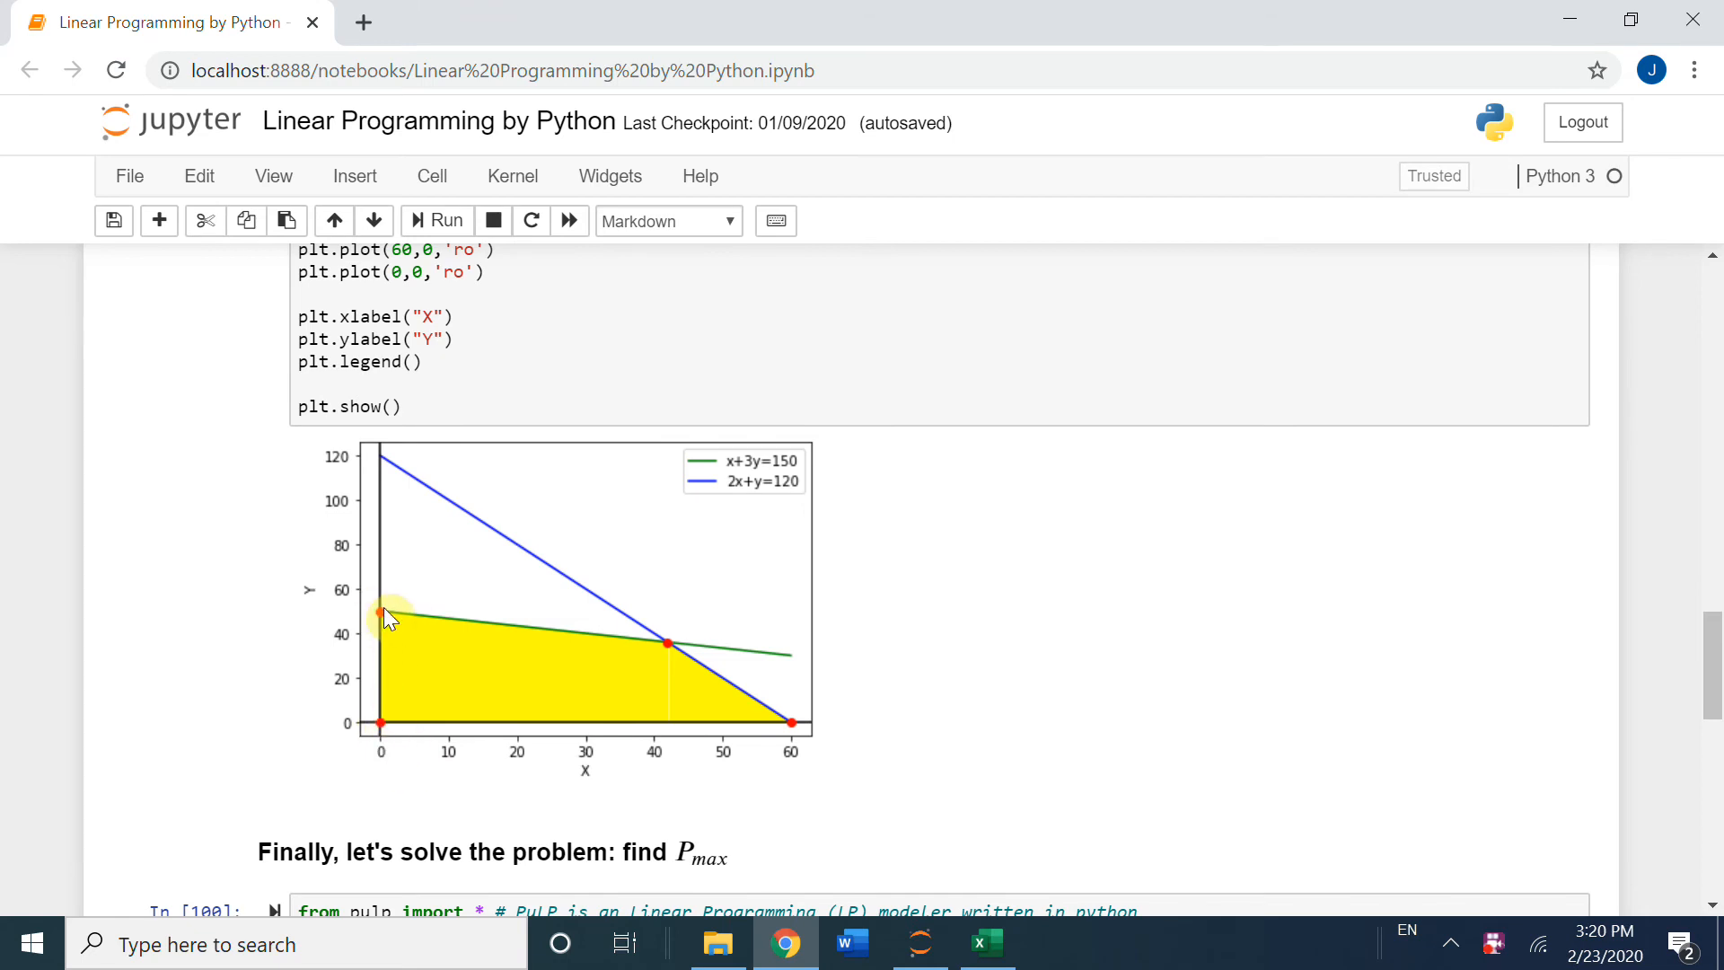
key(alt+Tab)
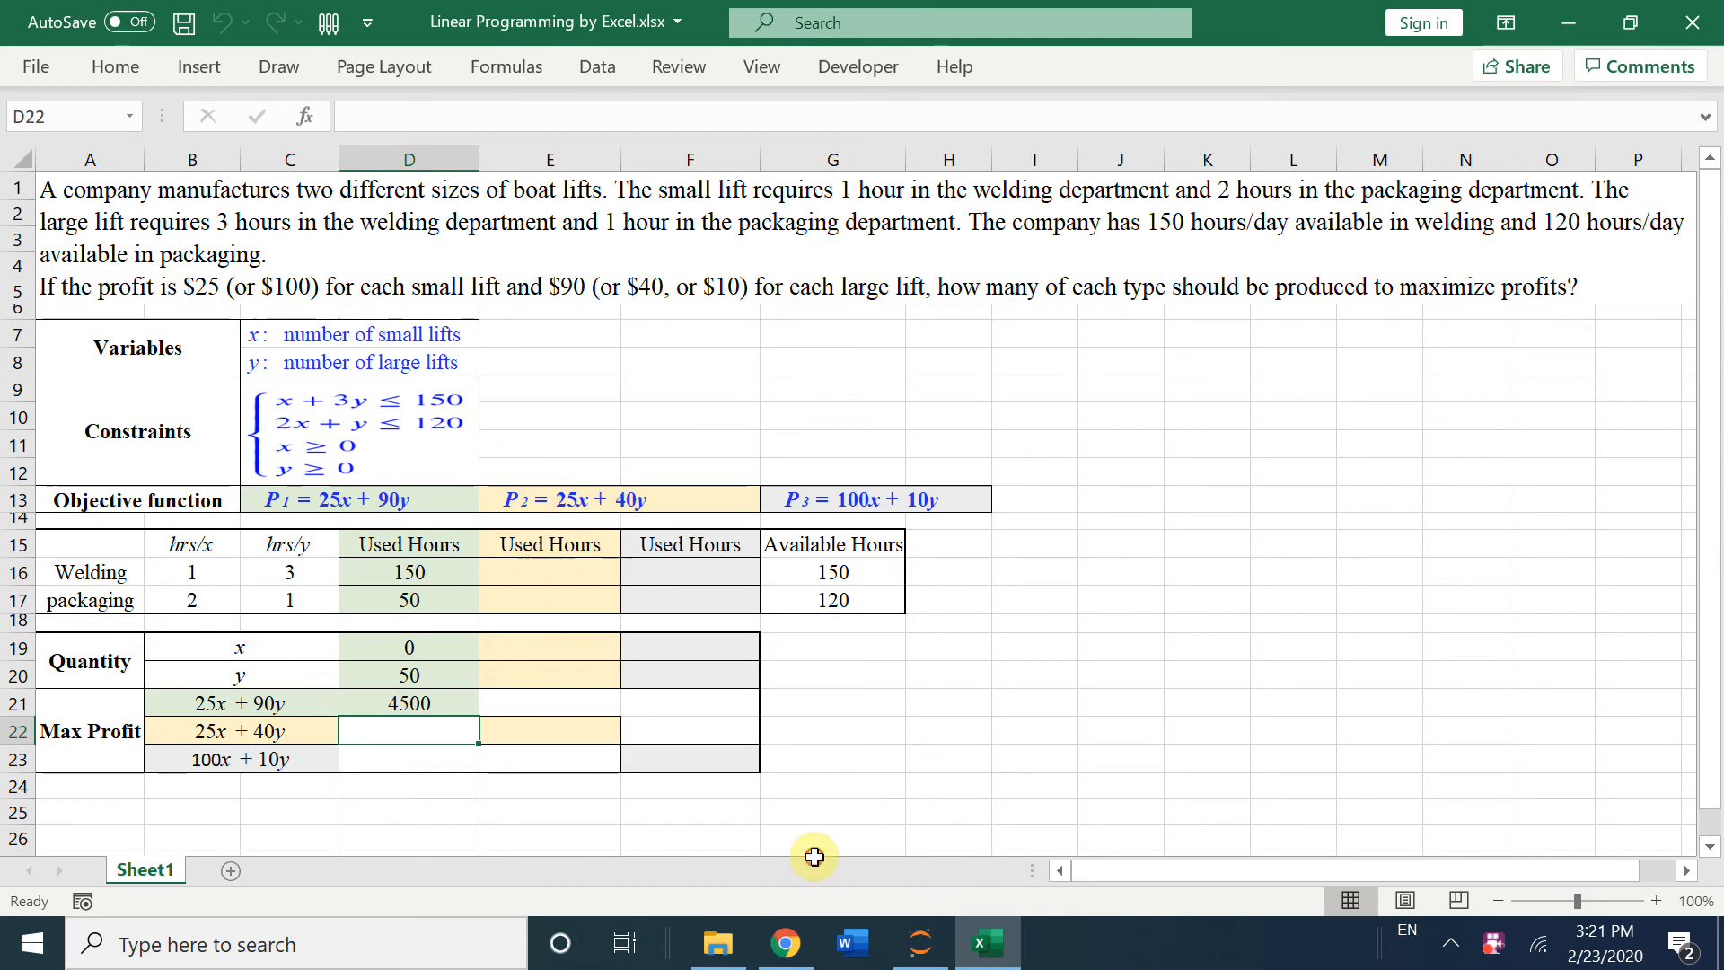
Step: Enter the second scenario's welding used-hours formula =B16*E19+C16*E20 in cell E16
click(543, 582)
text(=)
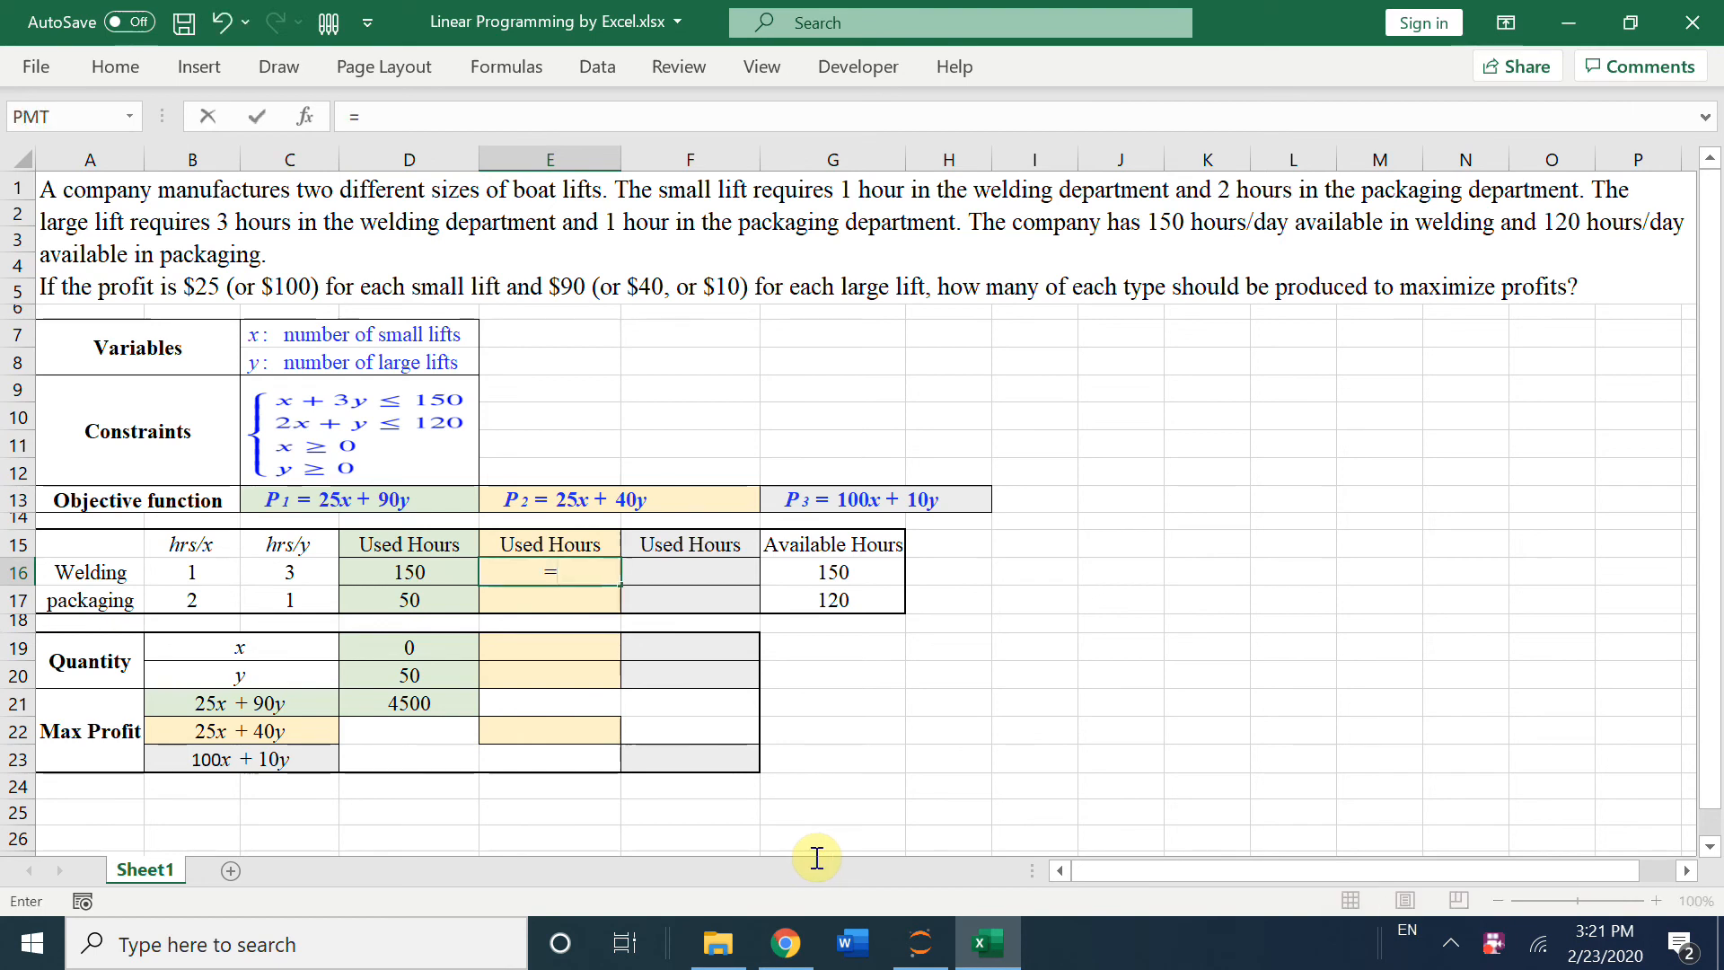
click(193, 572)
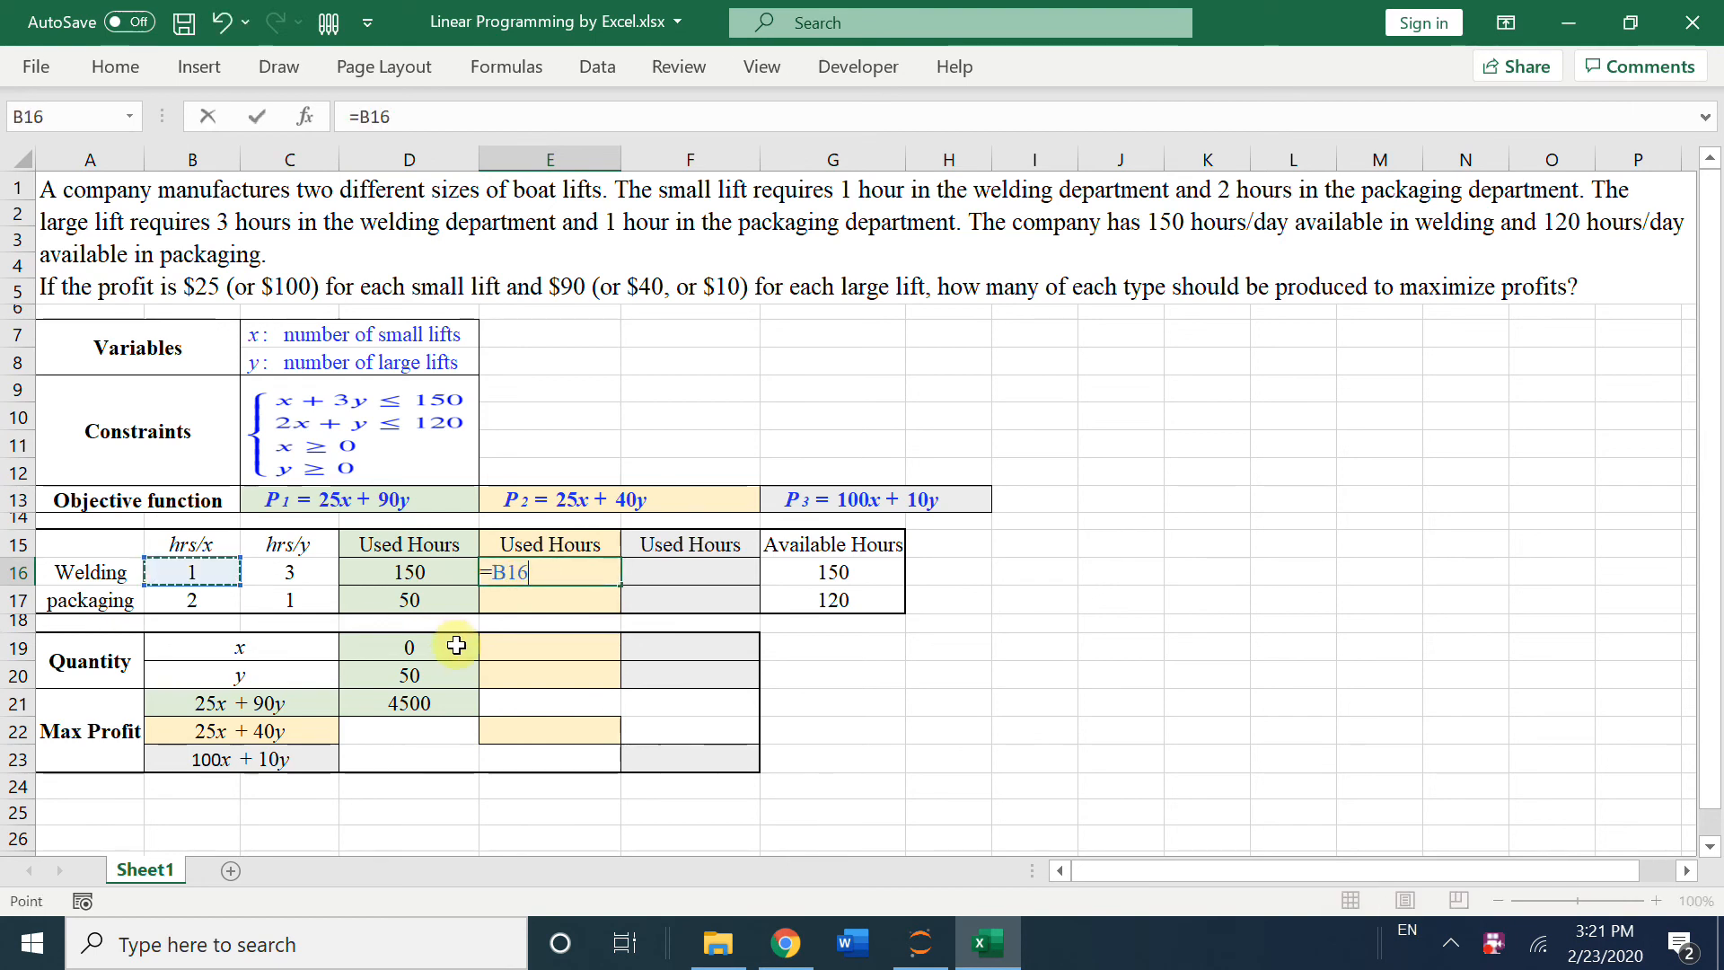
text(*)
click(543, 642)
text(+)
click(306, 579)
text(*)
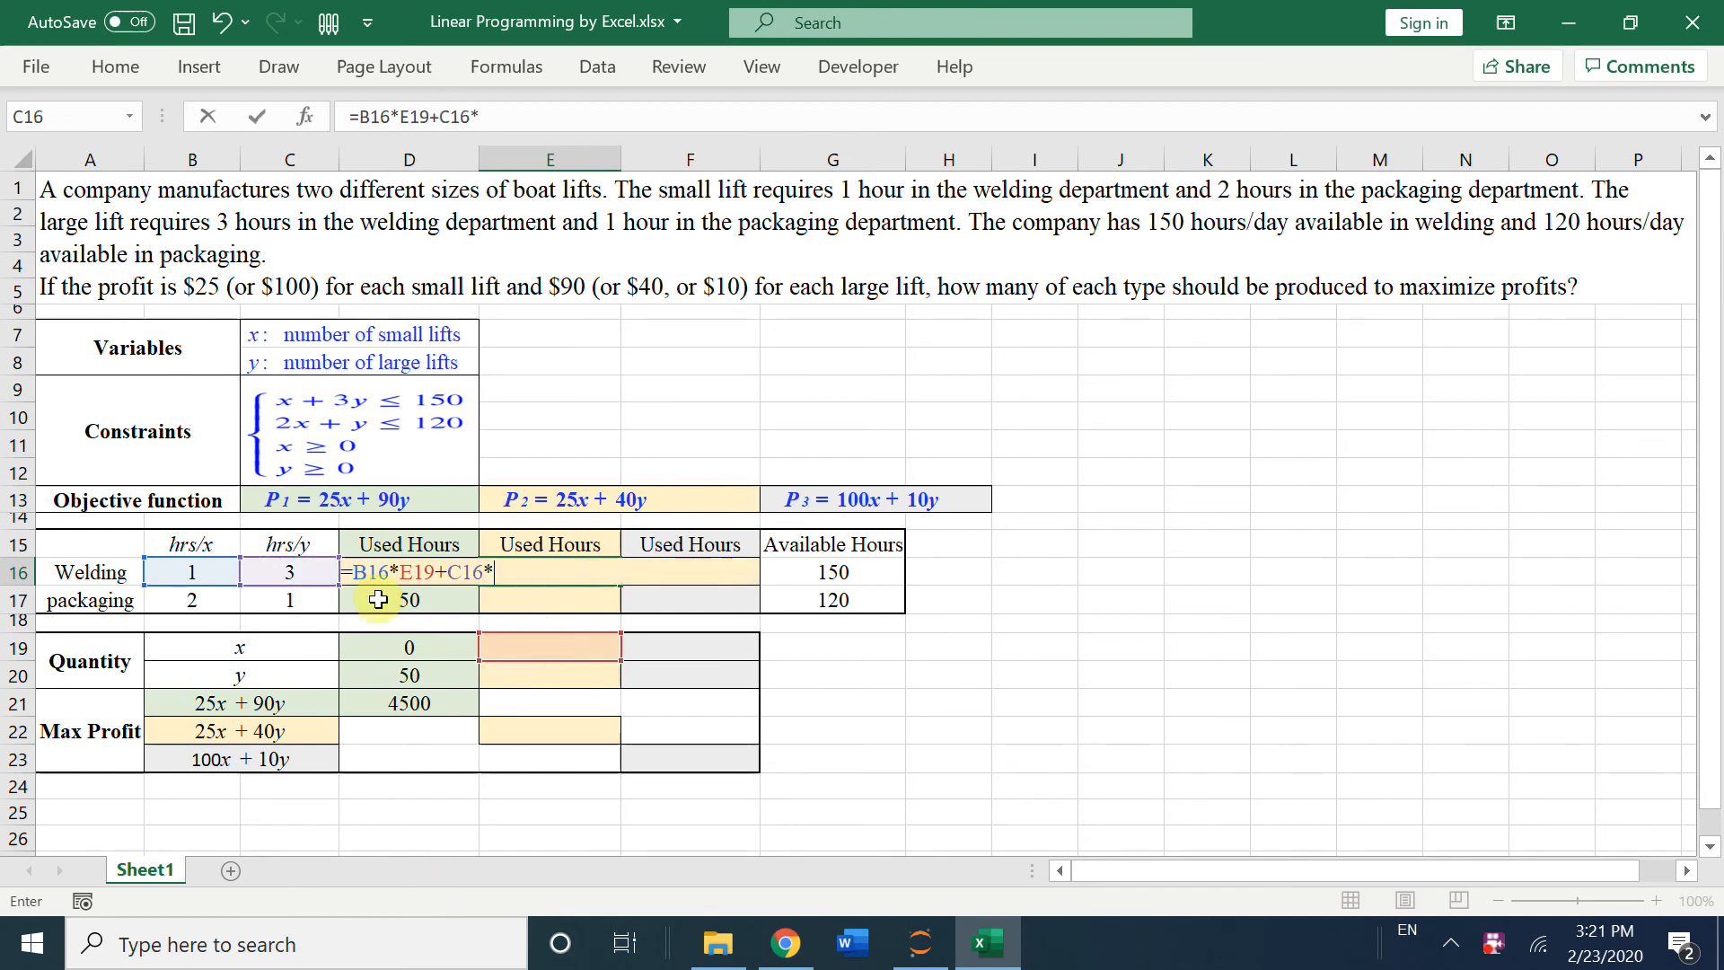
click(508, 679)
key(Return)
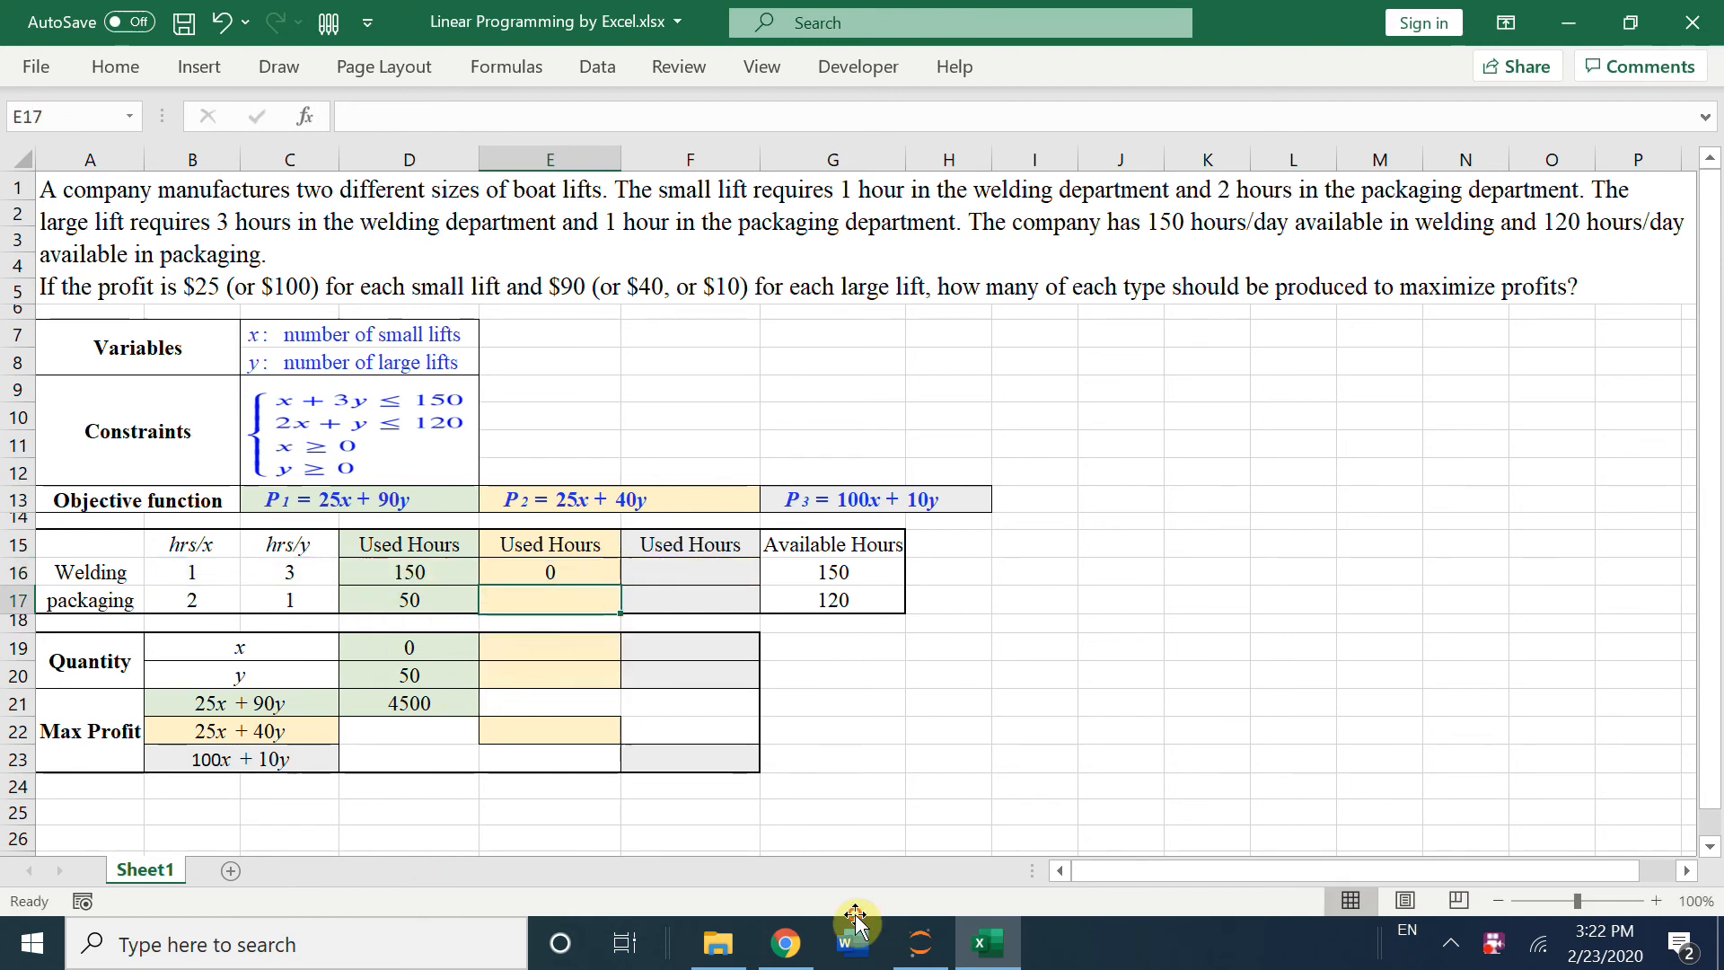
Step: Enter the second scenario's packaging used-hours formula =B17*E19+C17*E20 in cell E17
text(=)
click(191, 600)
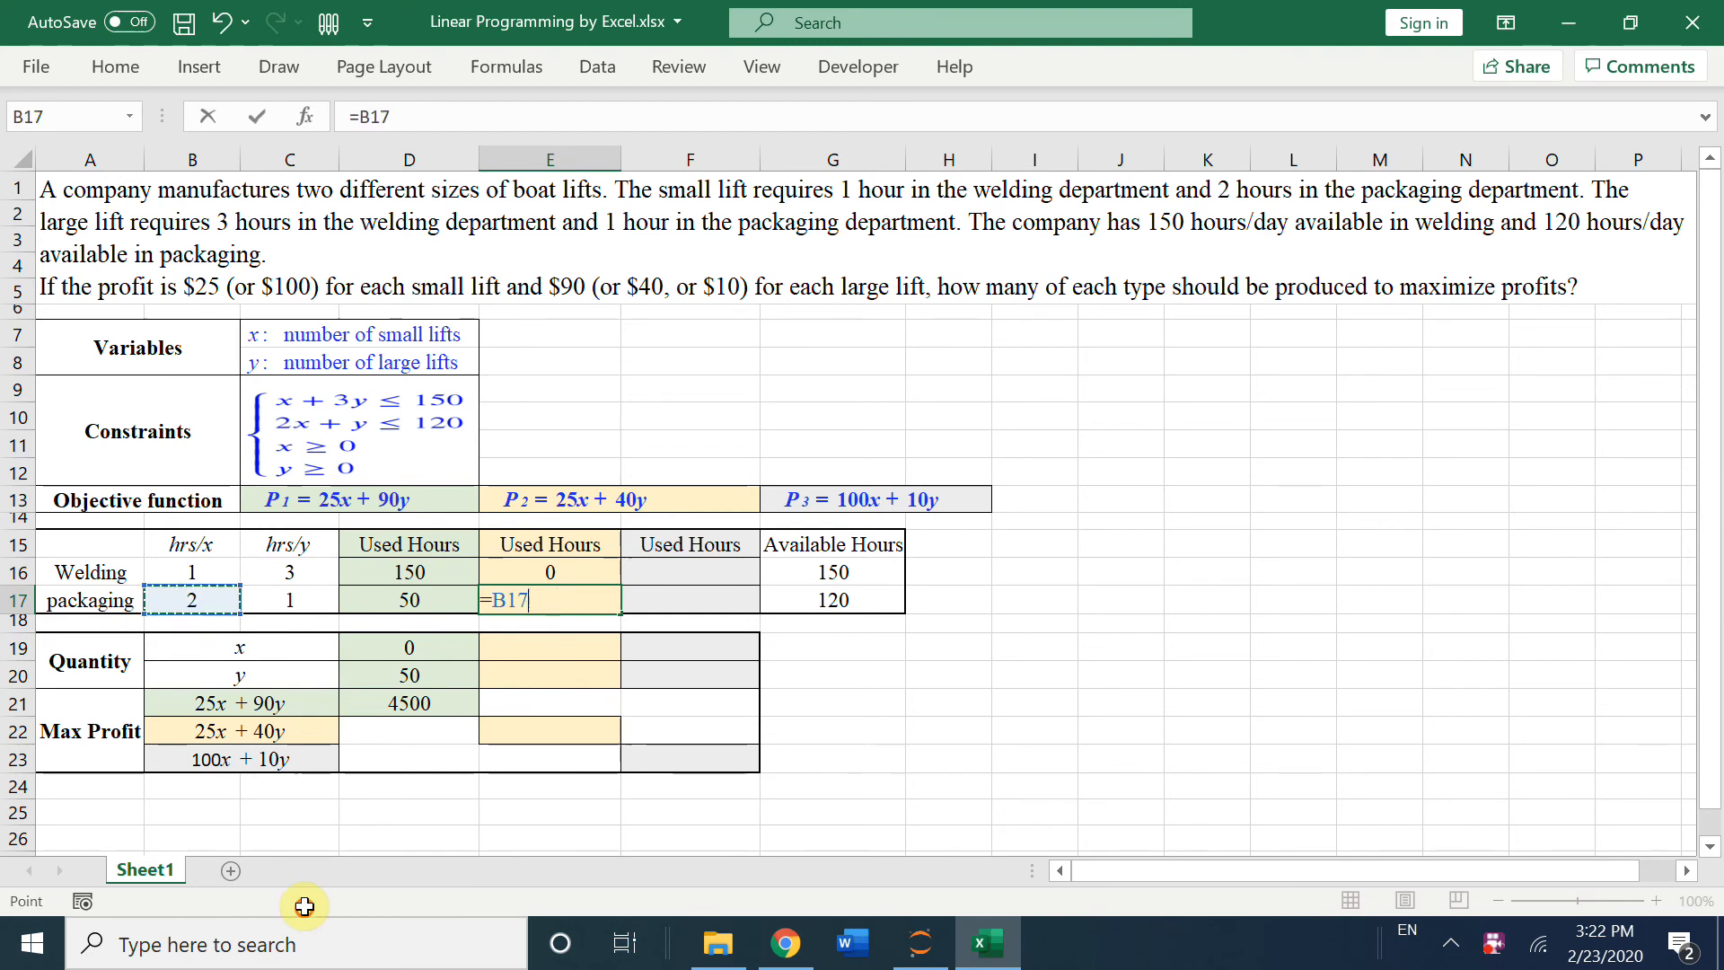
text(*)
click(551, 647)
text(+)
click(323, 600)
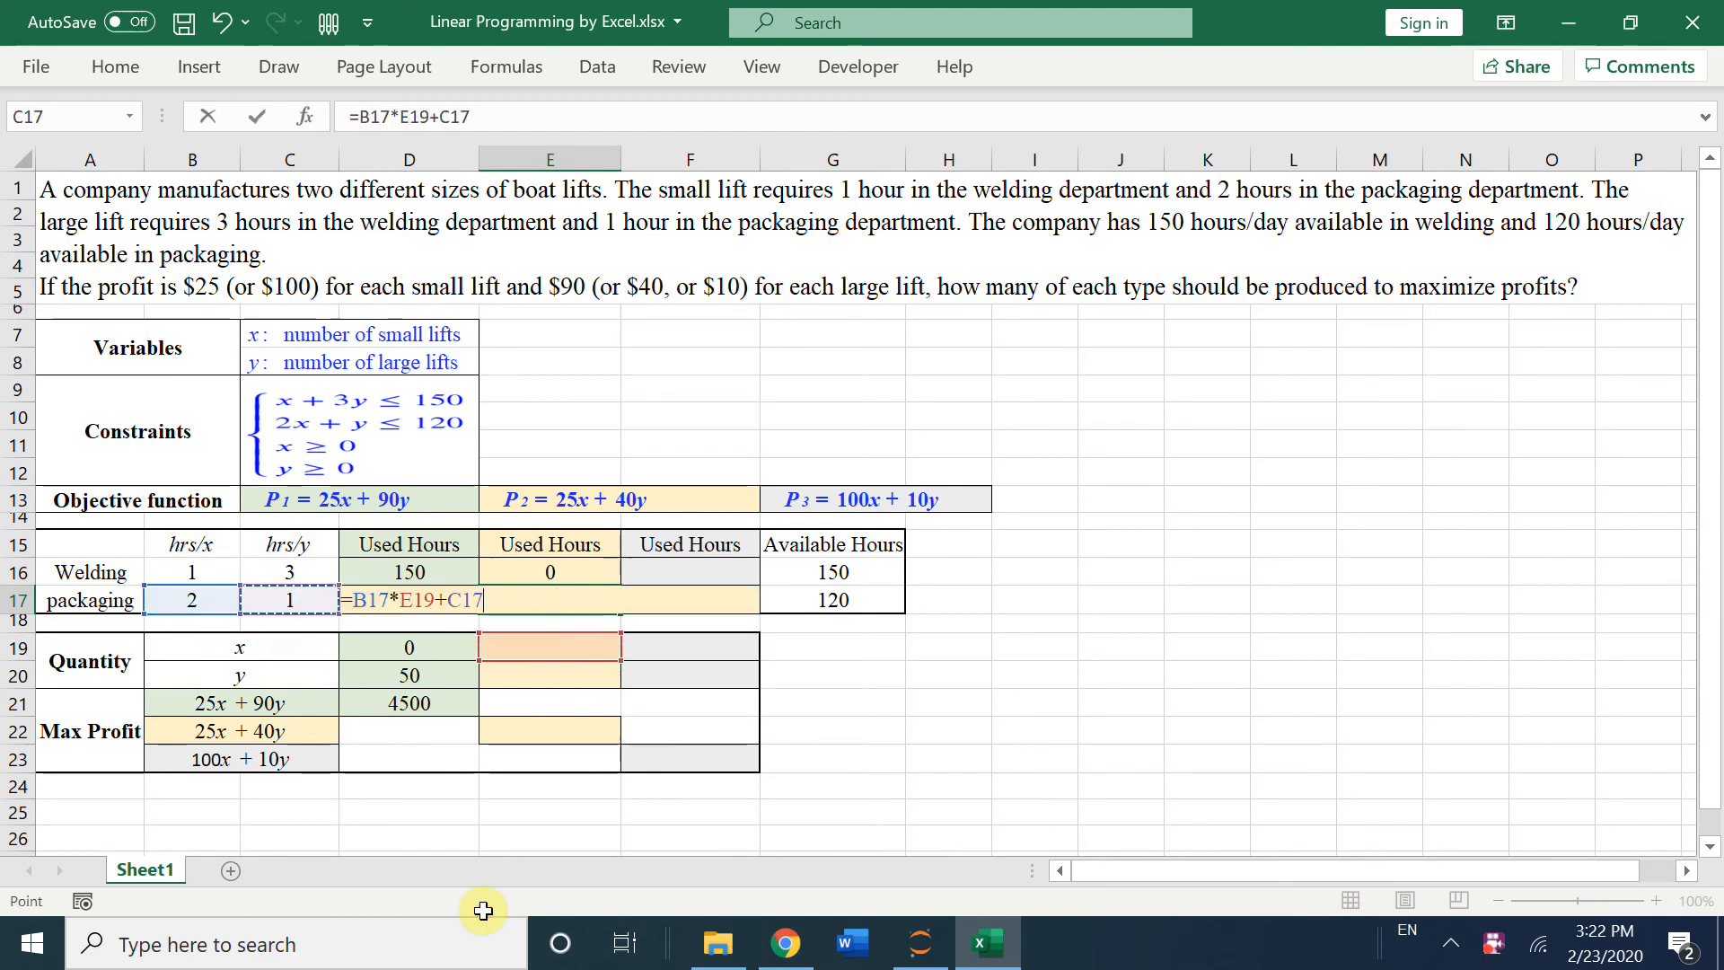
text(*)
click(518, 673)
key(Return)
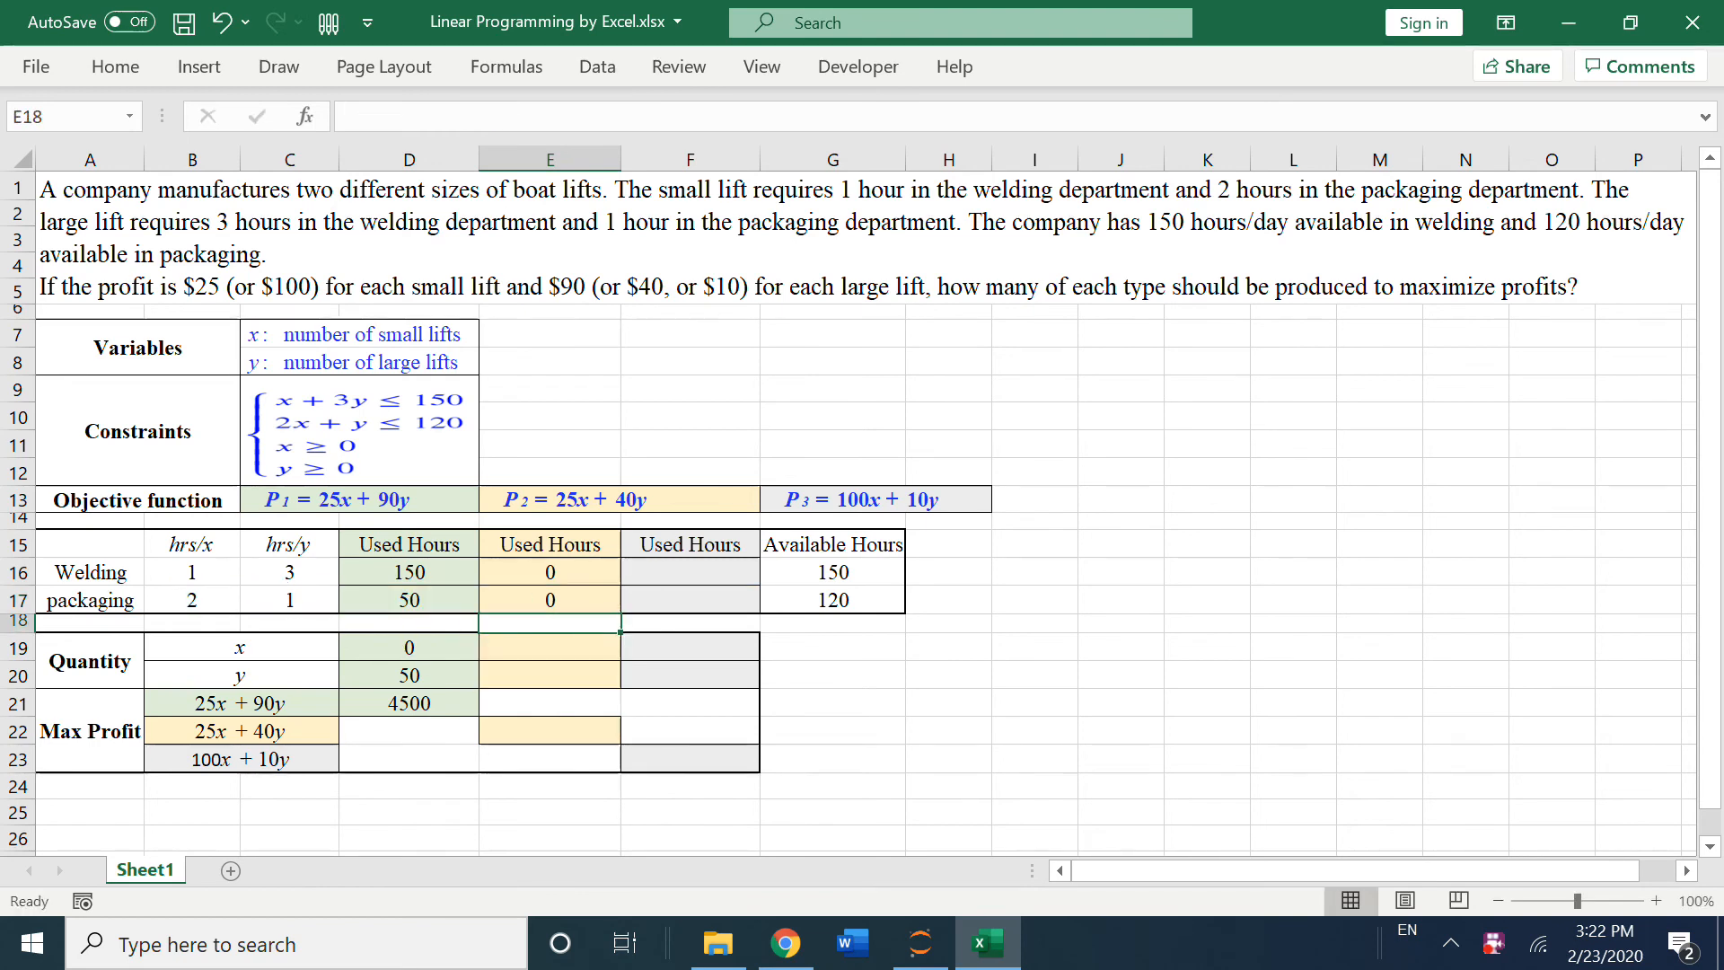
Step: Enter the second max profit formula =25*E19+40*E20 in cell E22
click(570, 727)
text(=)
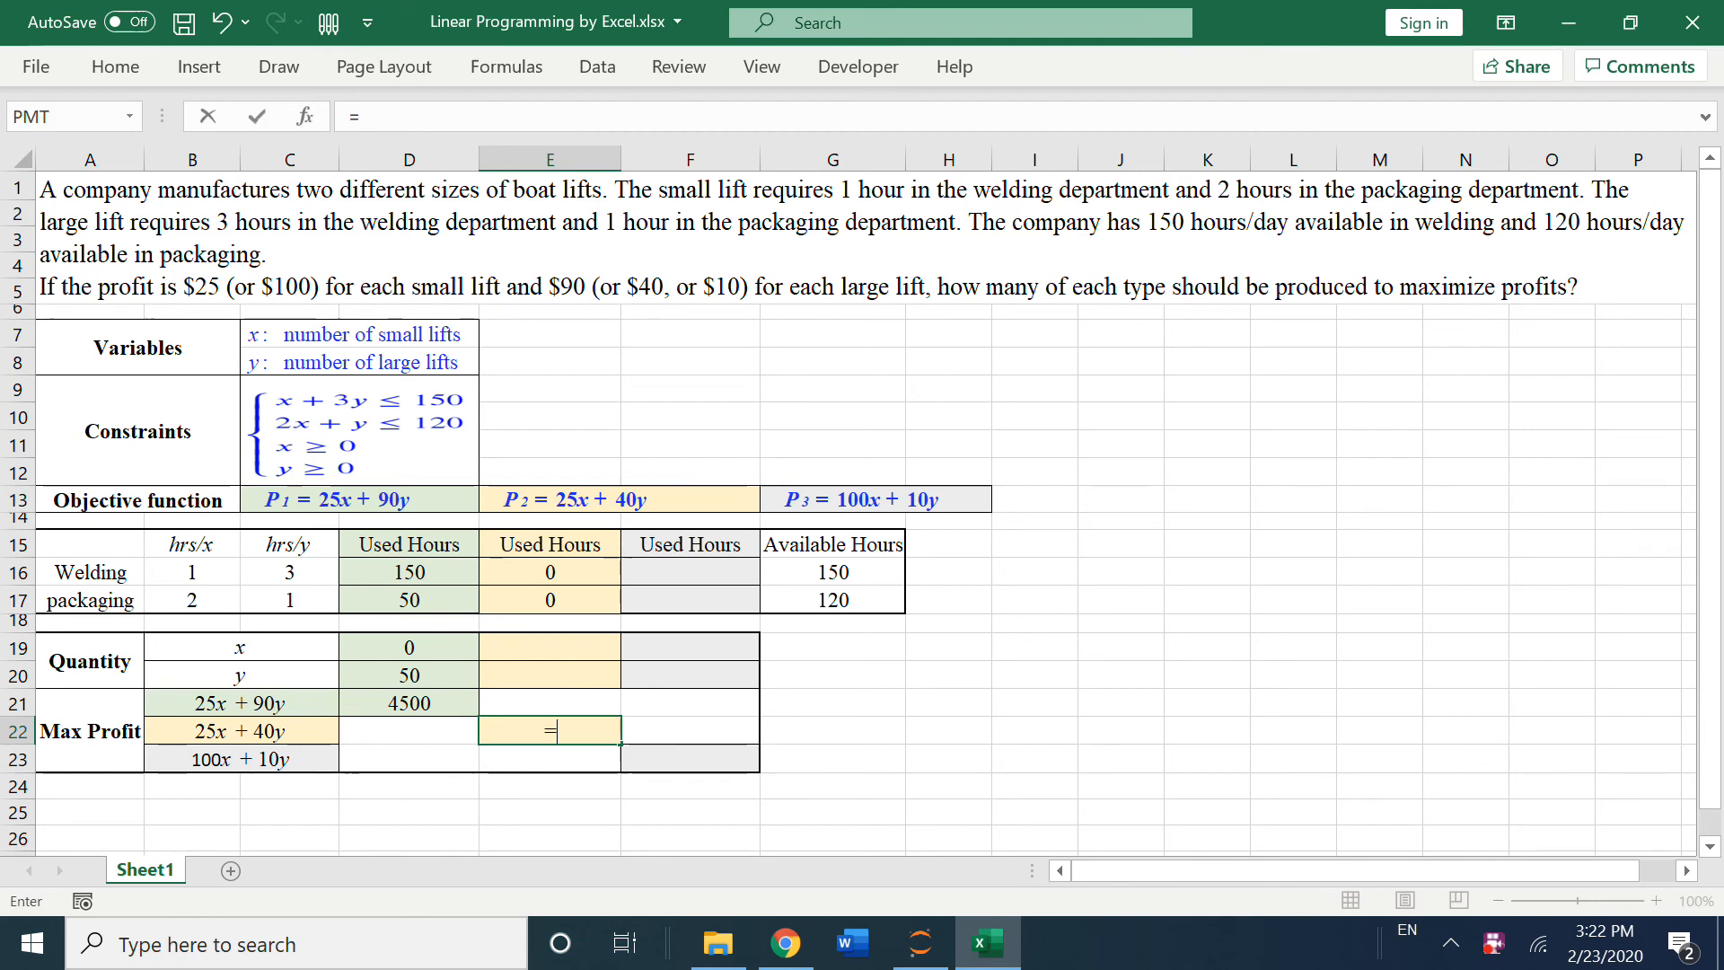
text(25*)
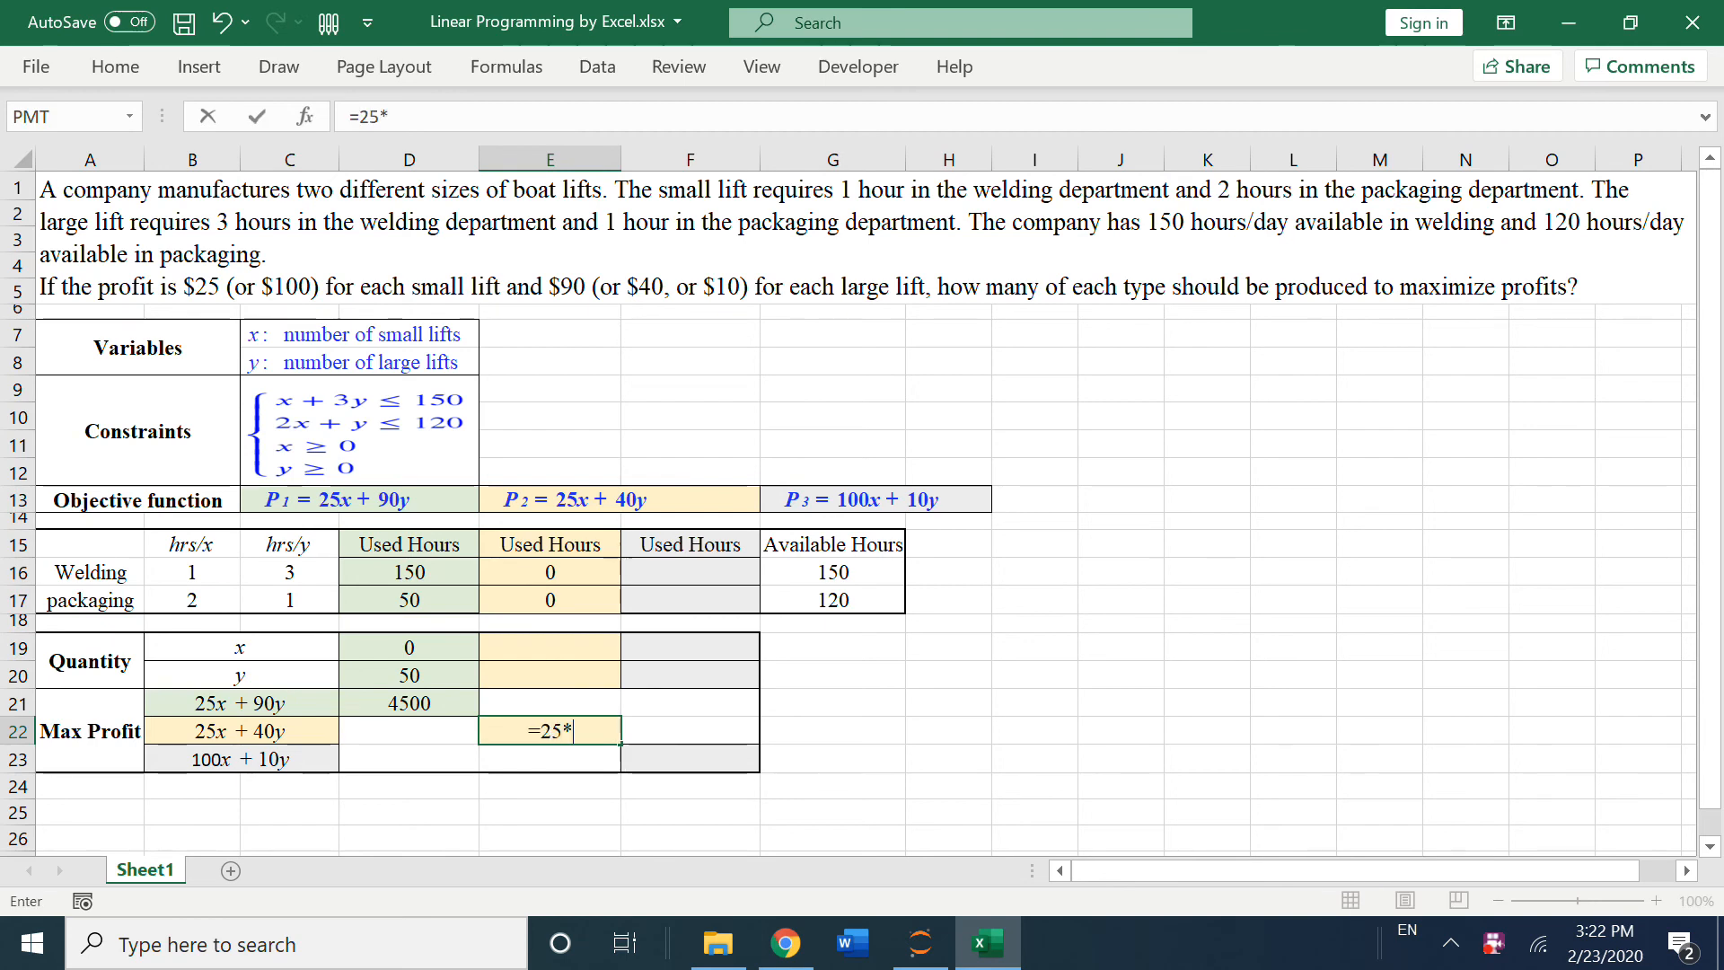
click(521, 648)
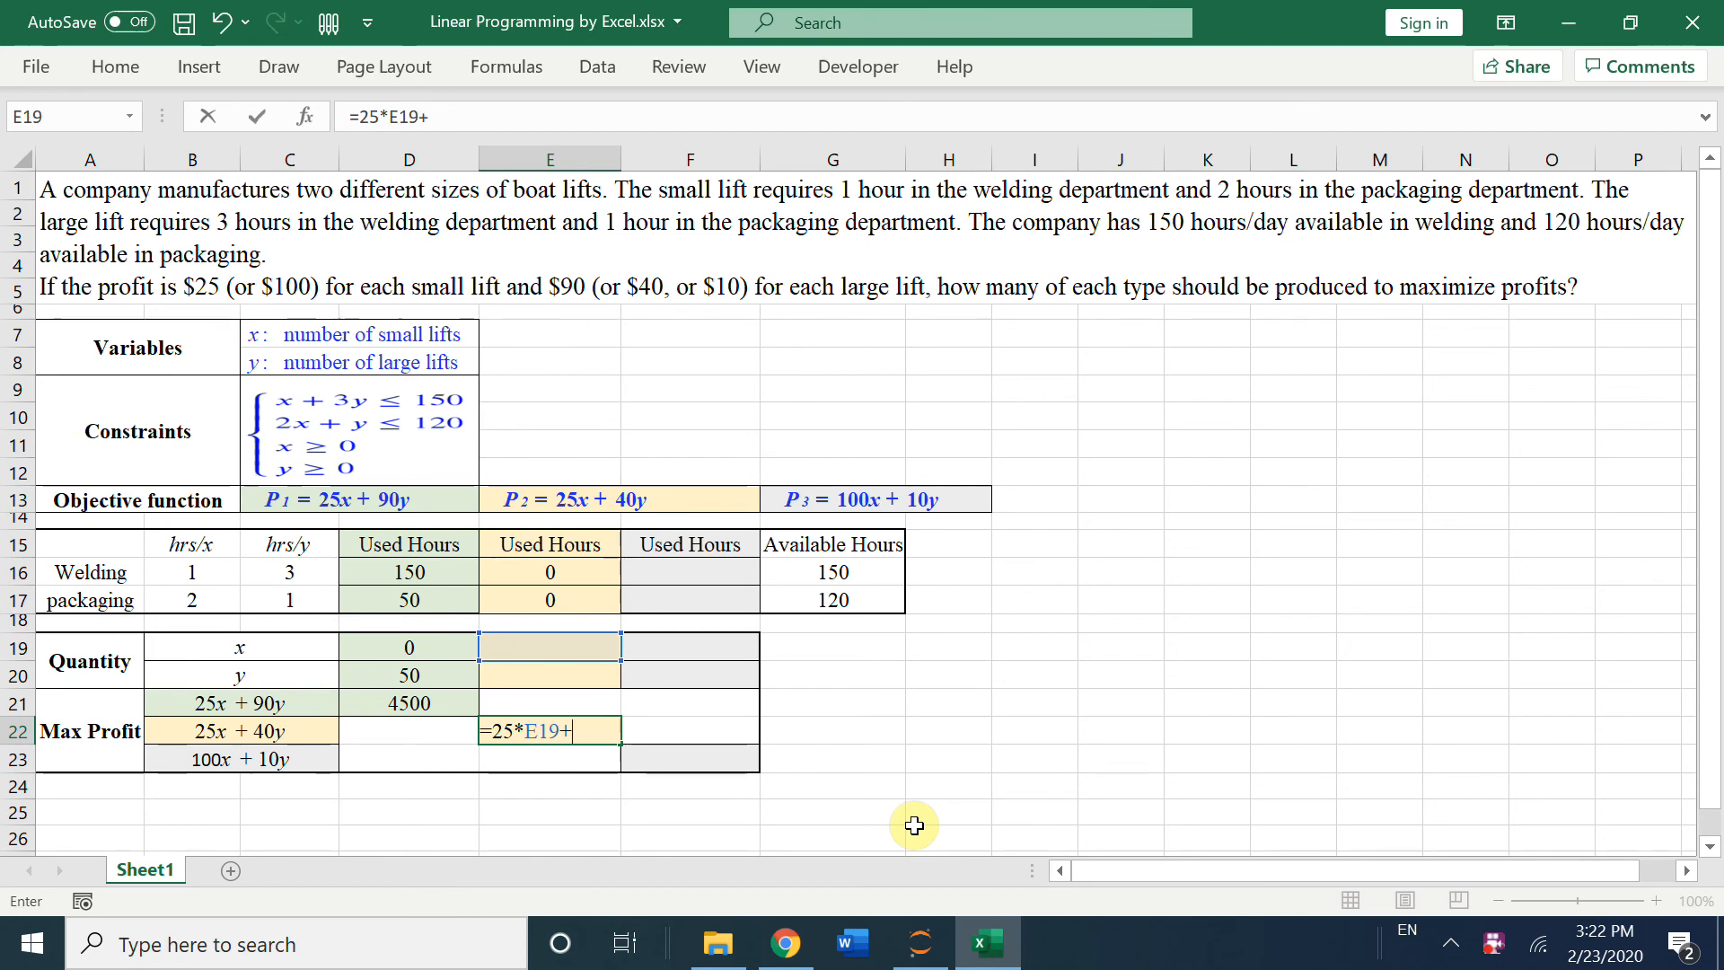
text(+40*)
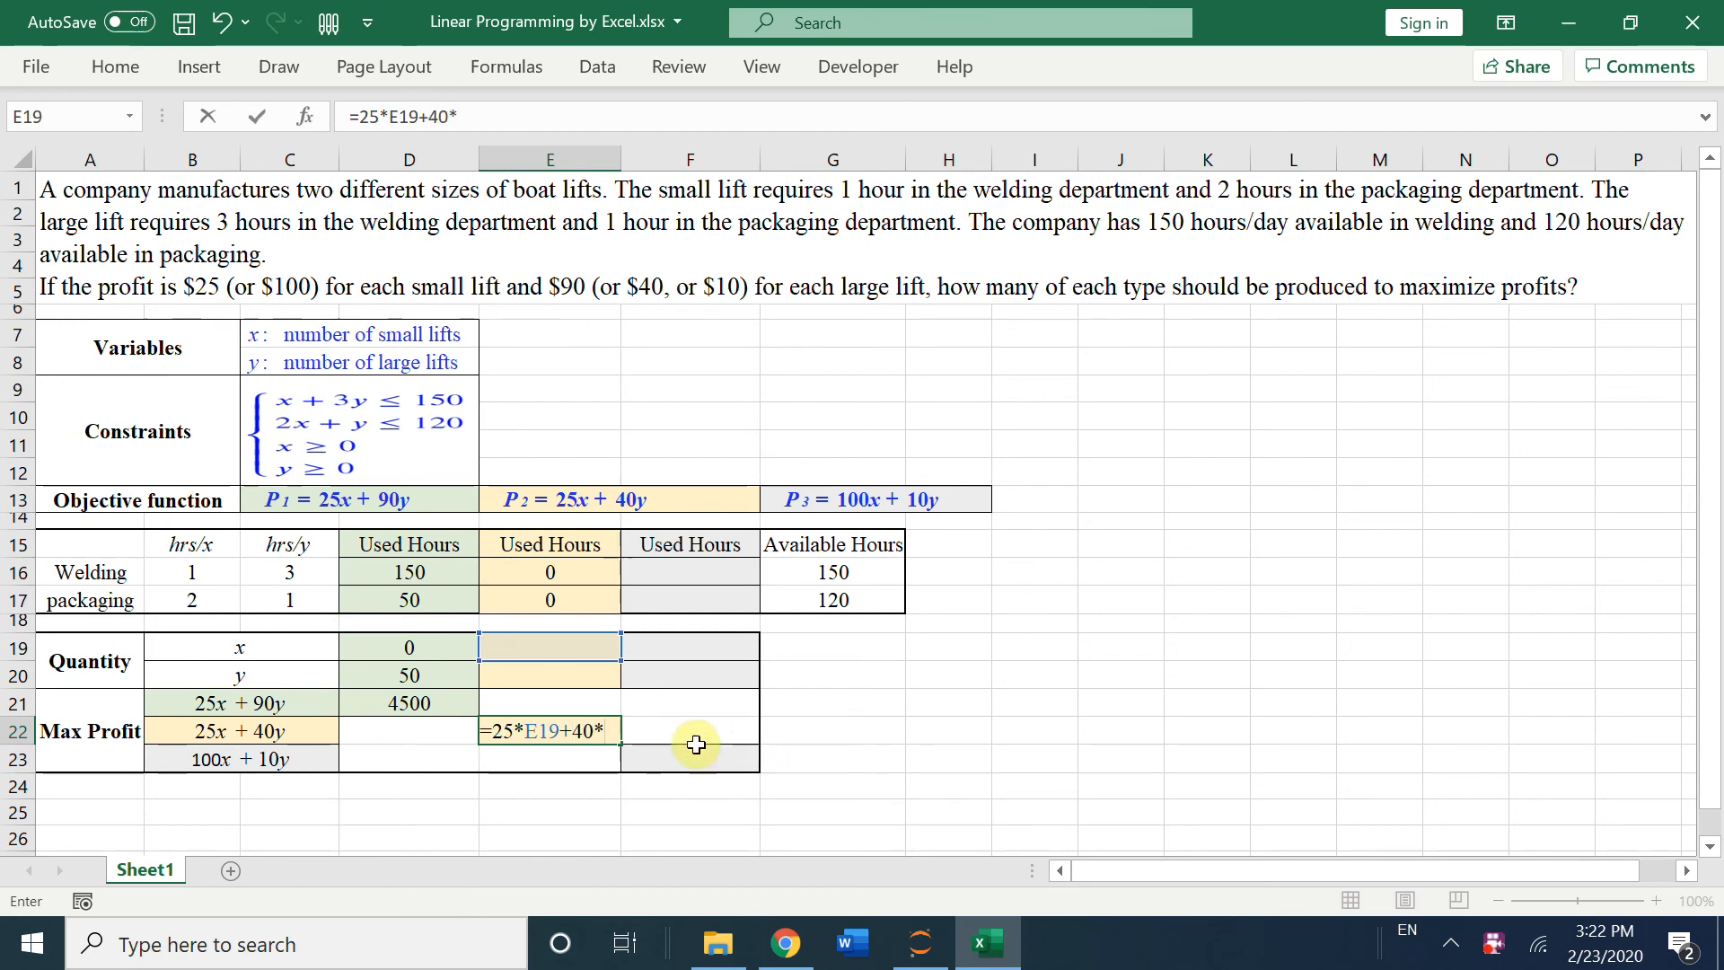
click(583, 675)
key(Return)
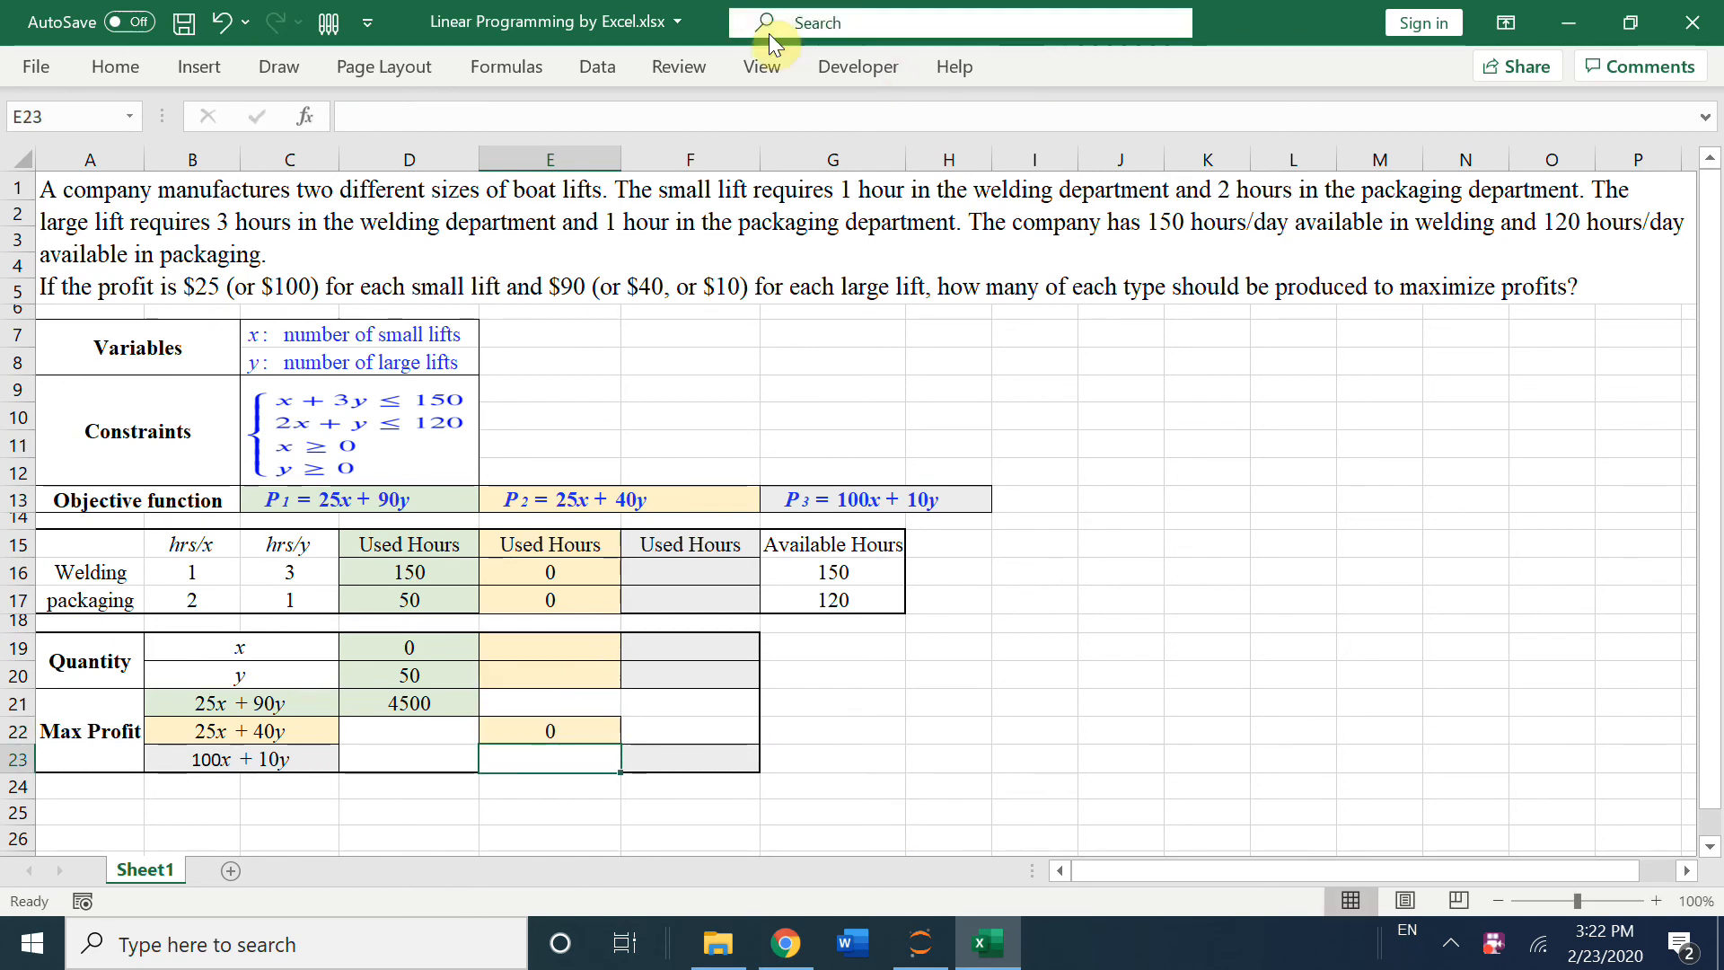
Step: Reopen Solver and reset all of its options and cell selections
click(596, 65)
click(1558, 143)
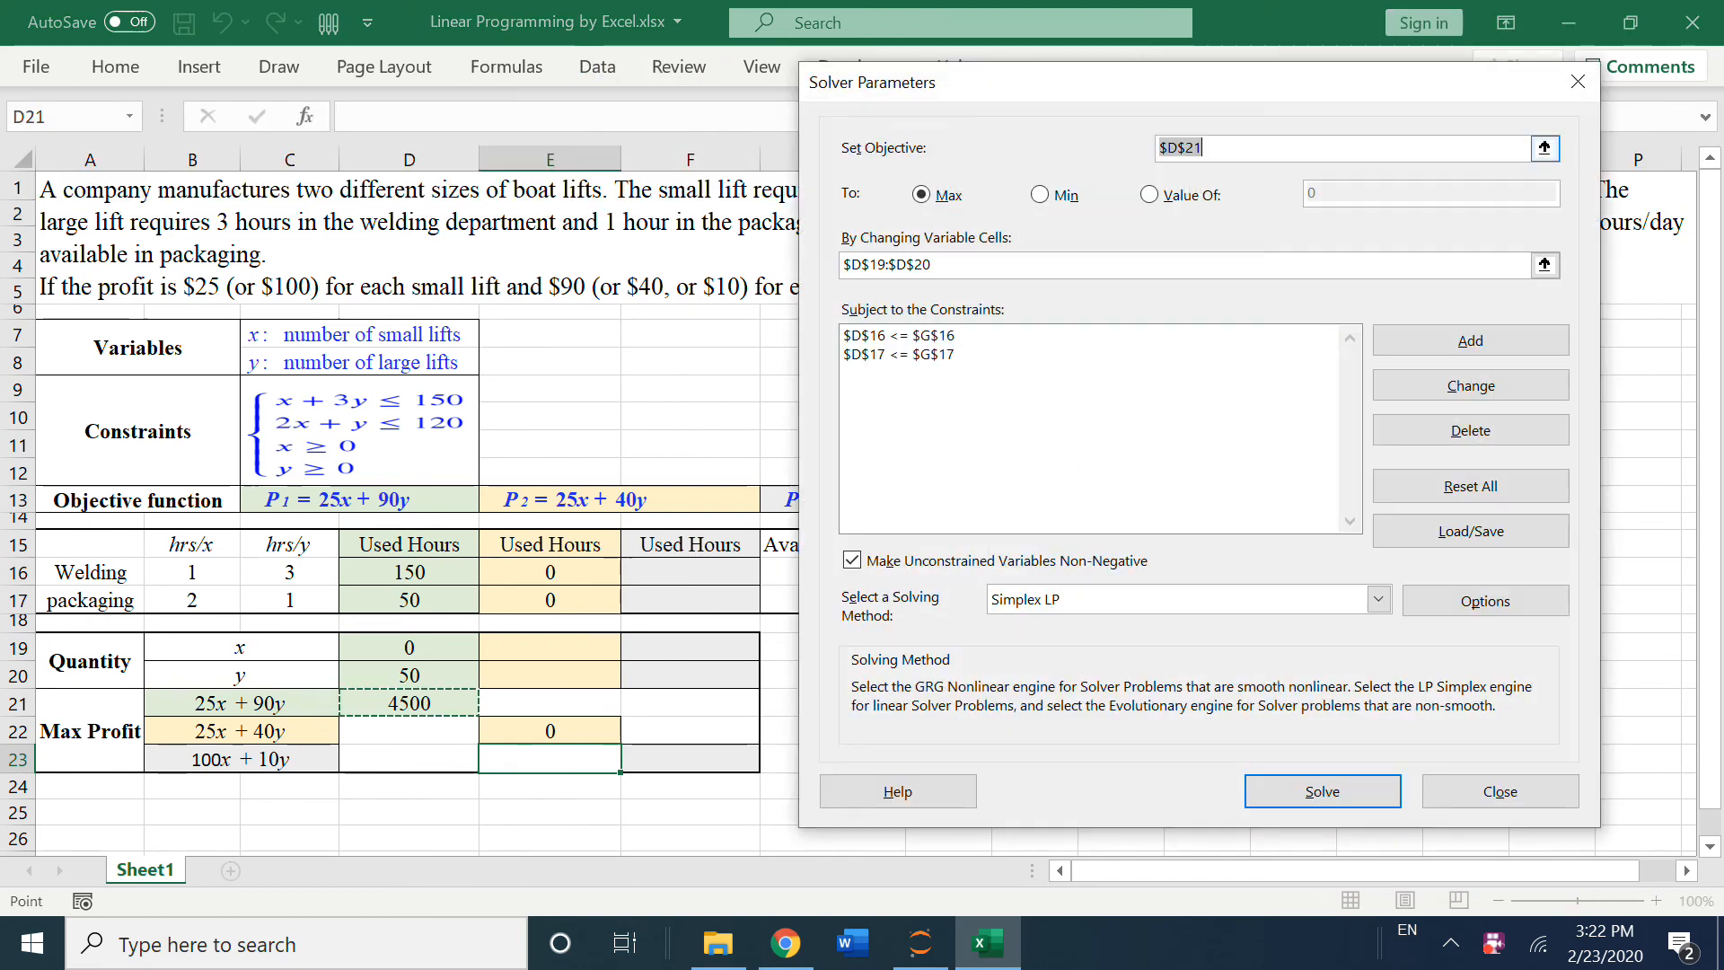
click(1470, 485)
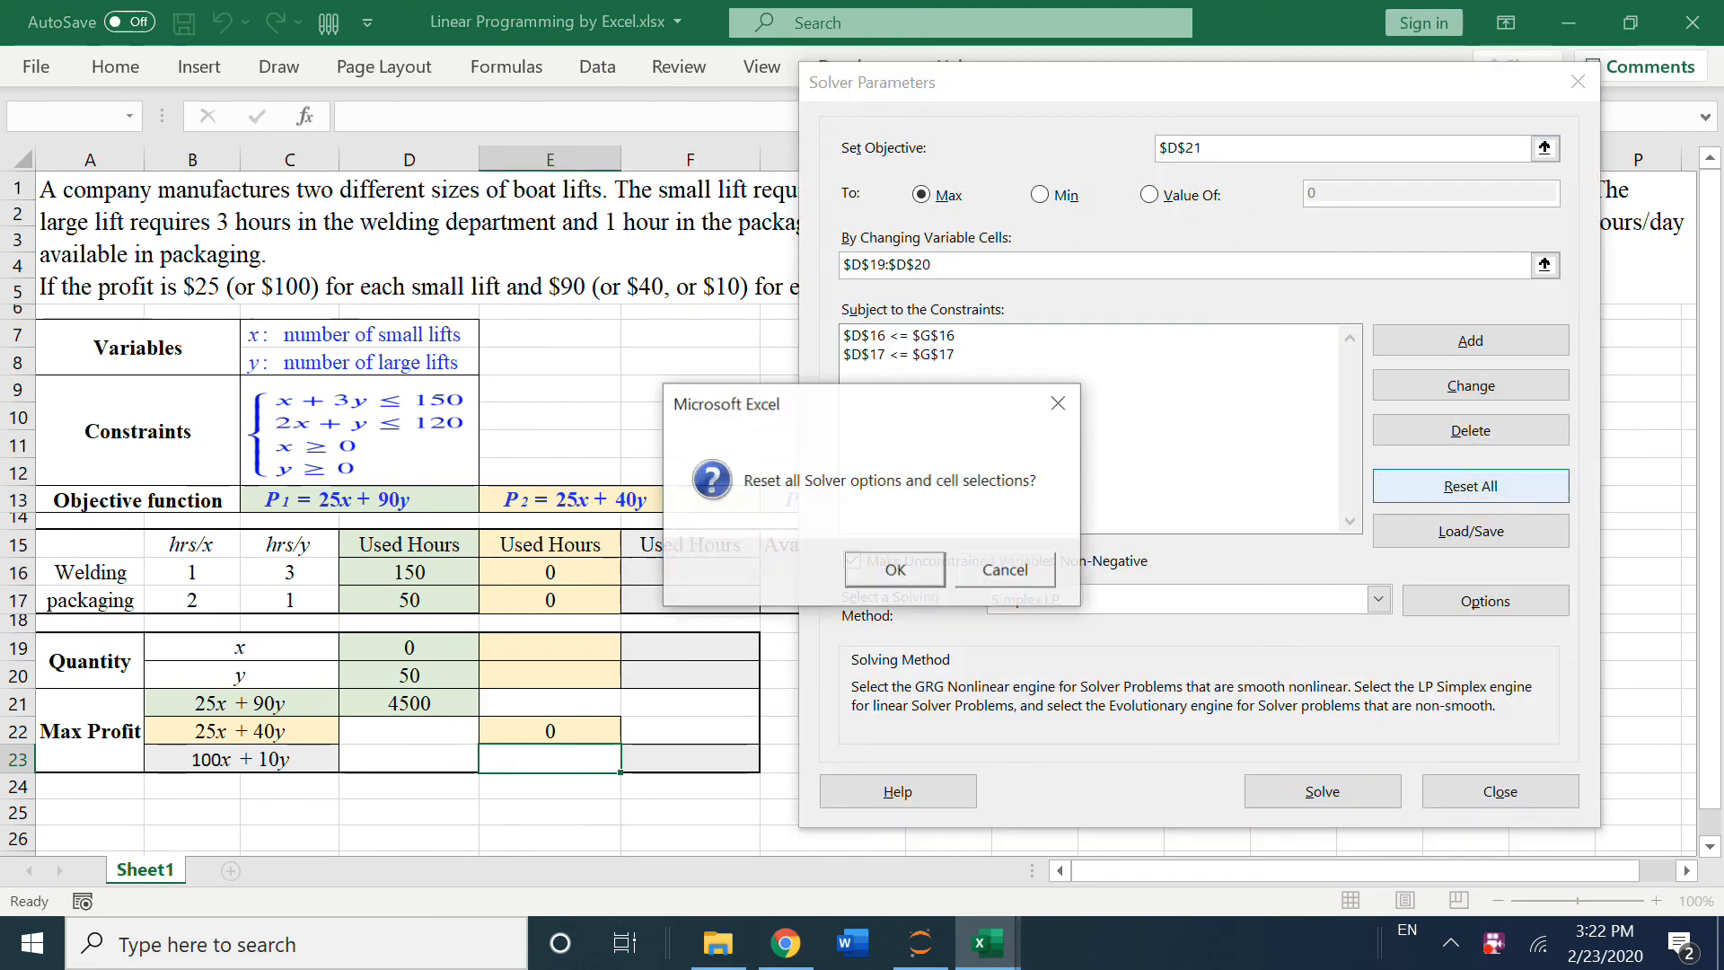
click(890, 565)
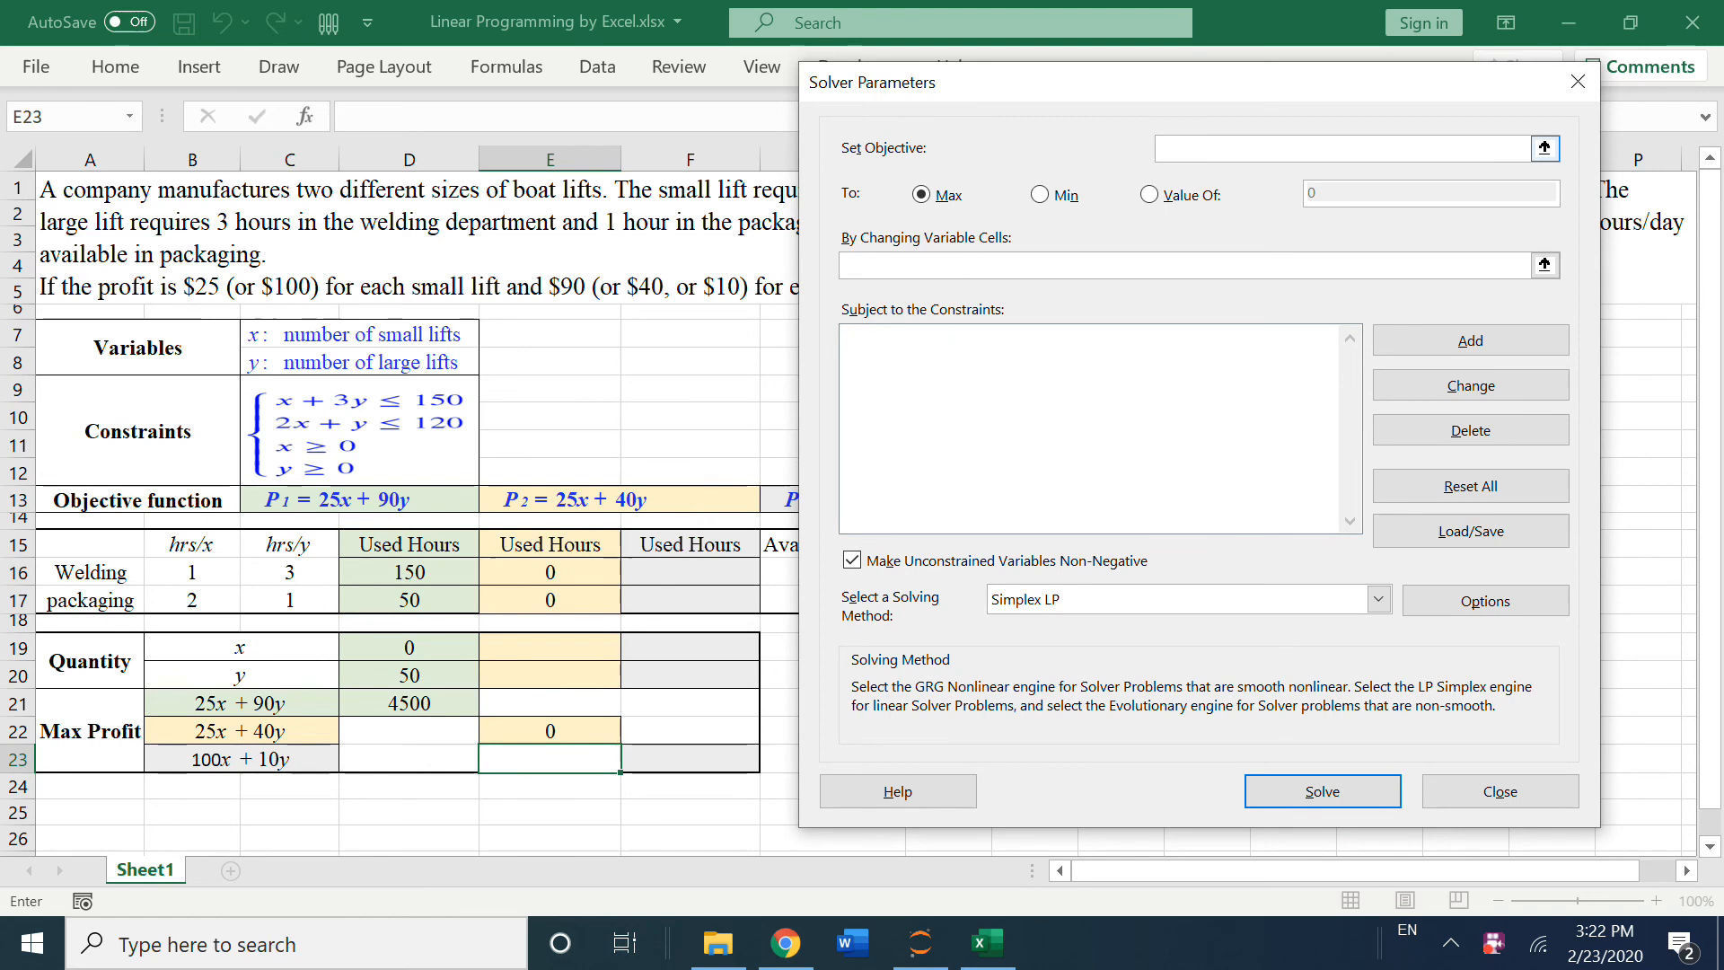
Step: Set Solver to maximize objective cell E22 by changing the quantity cells E19:E20
click(552, 732)
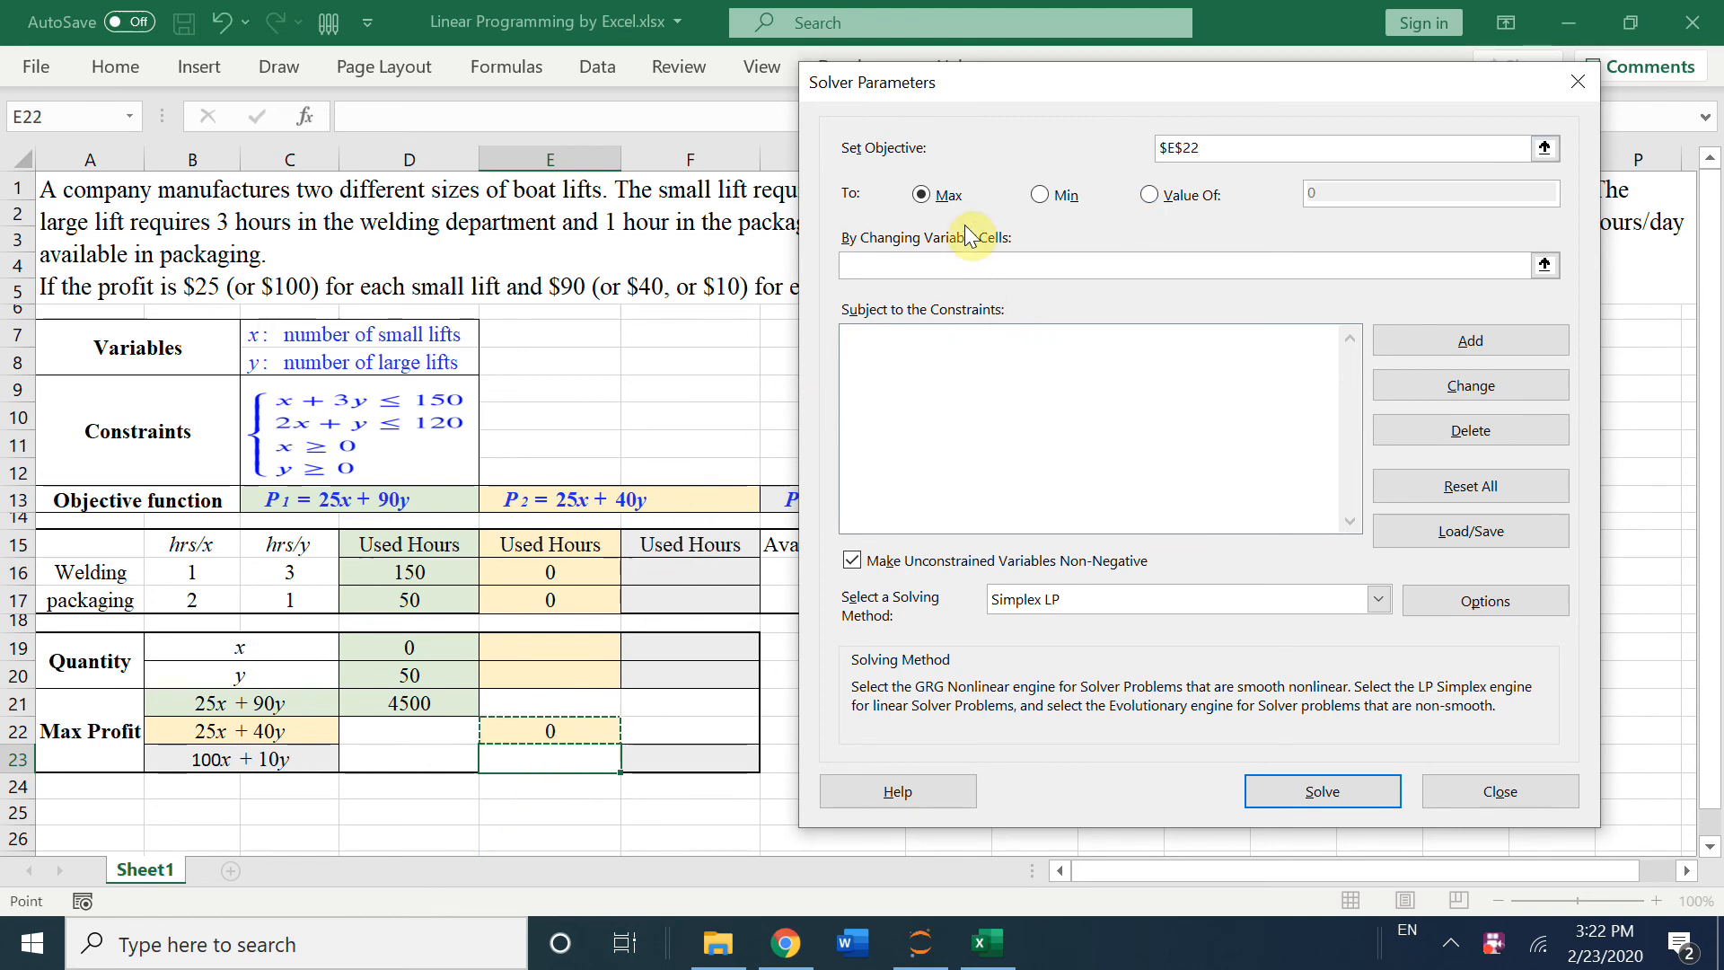
click(907, 265)
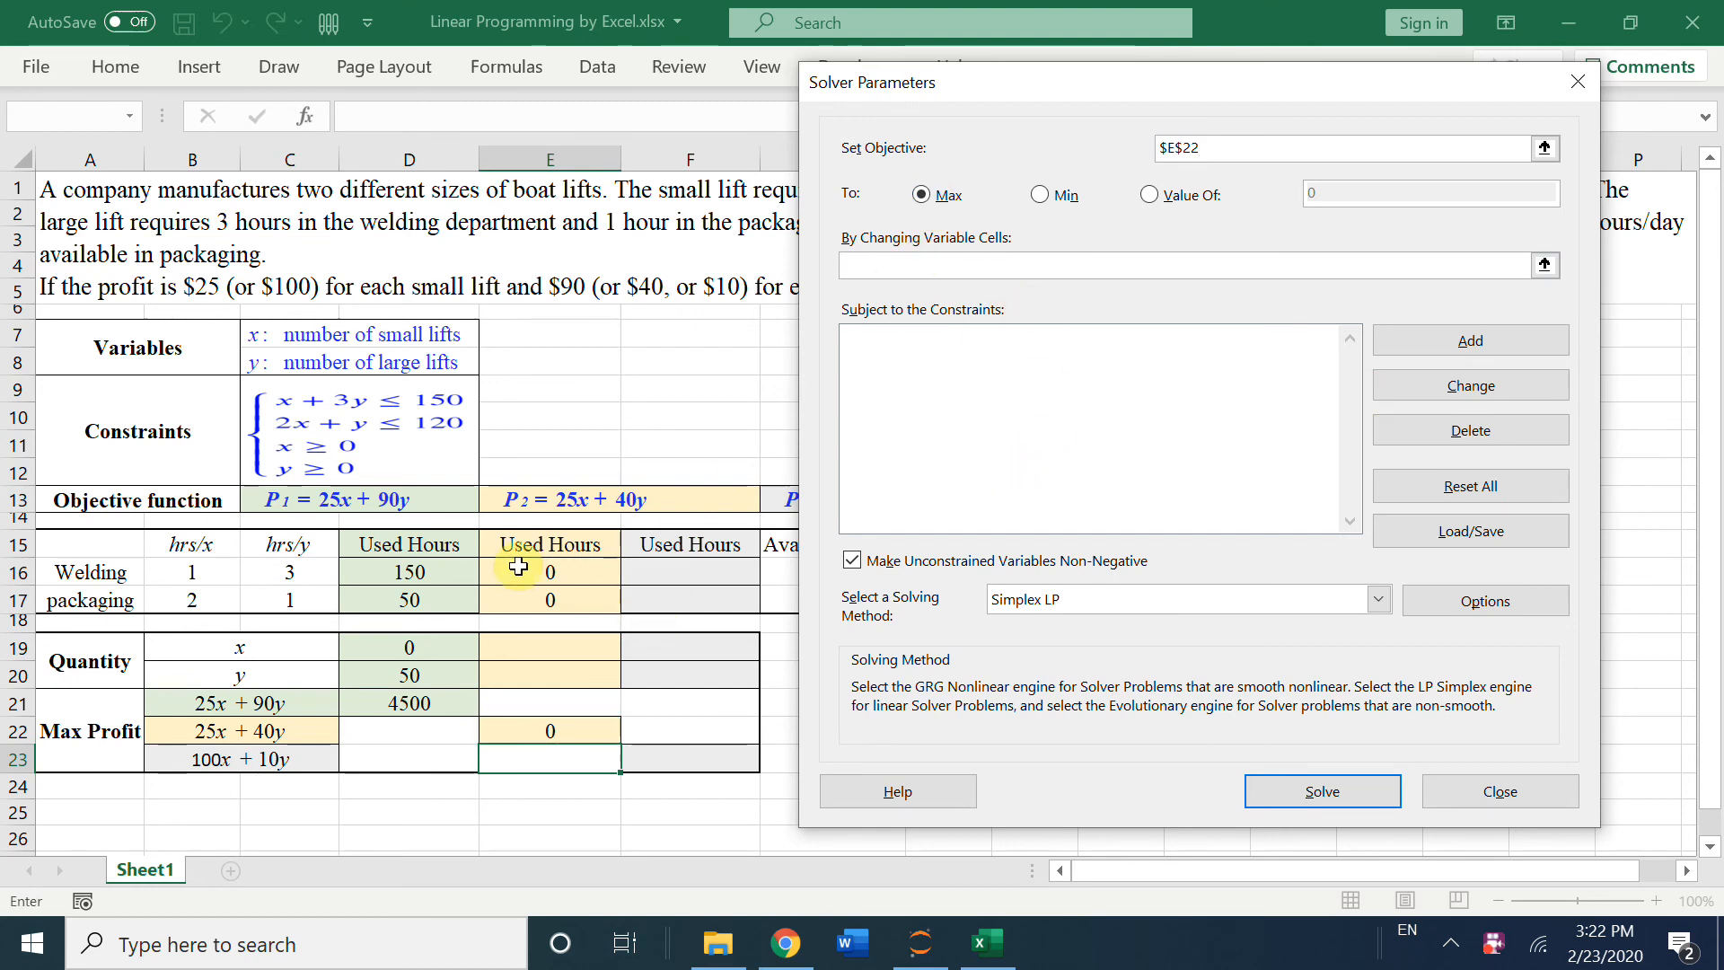
click(536, 655)
drag(536, 658, 538, 675)
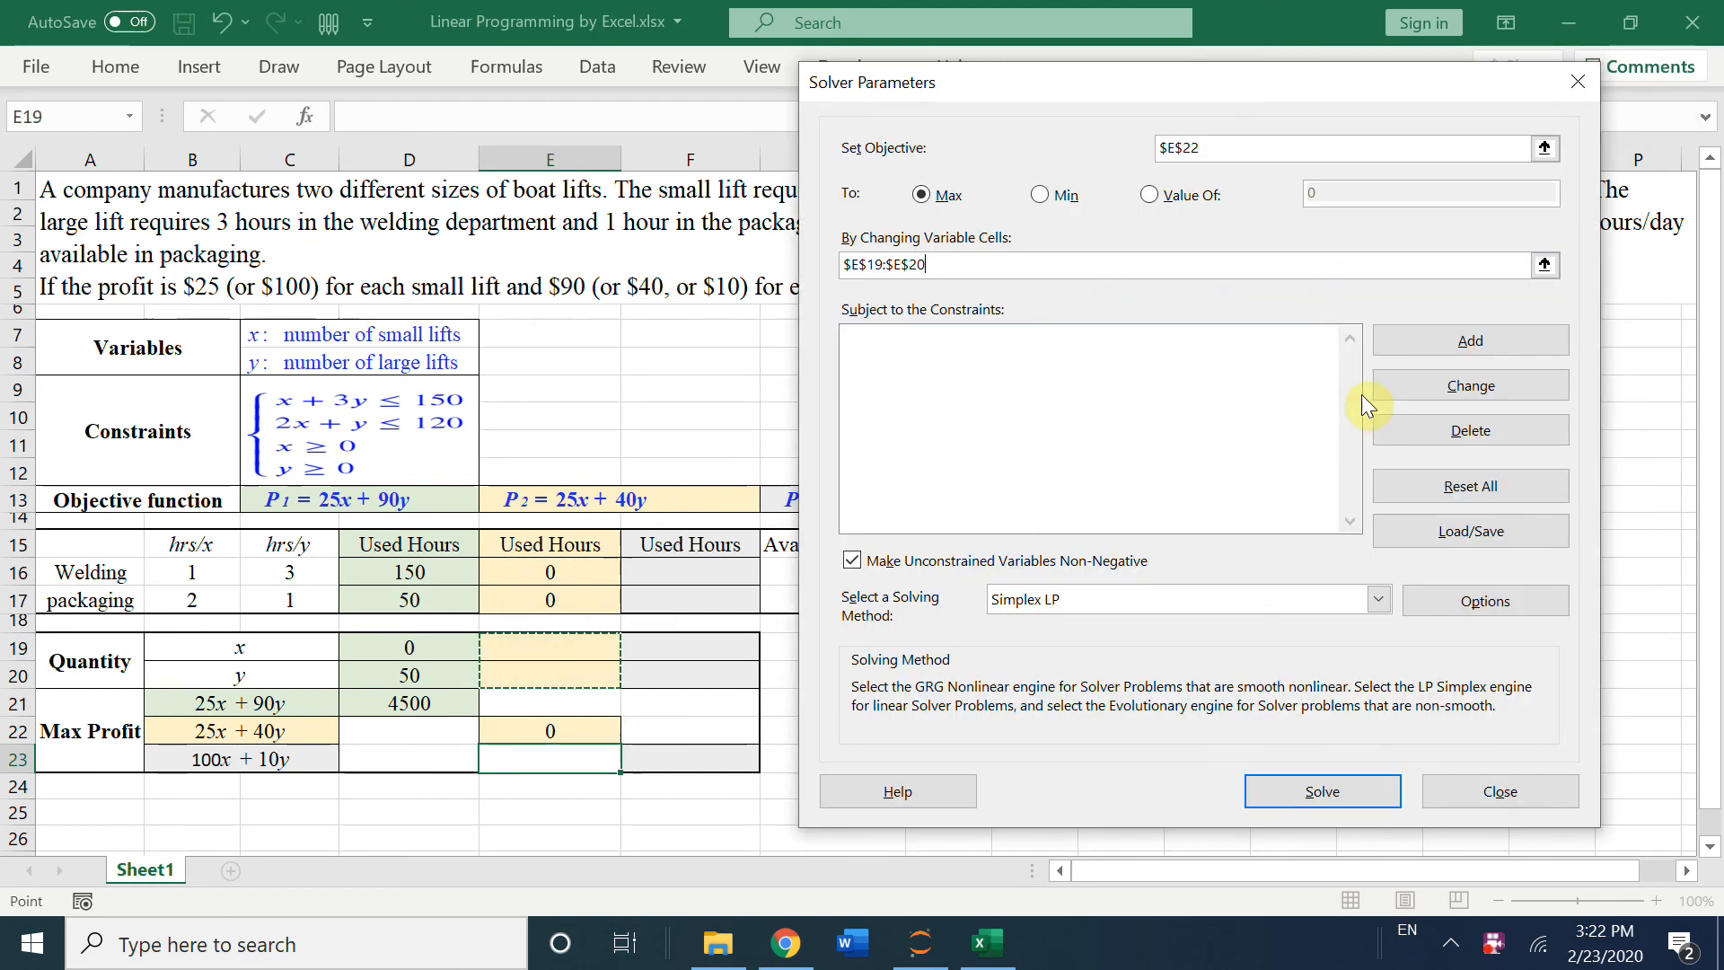
Step: Add a Solver constraint that the second scenario's welding used hours in E16 must be <= the available hours in G16
click(1508, 342)
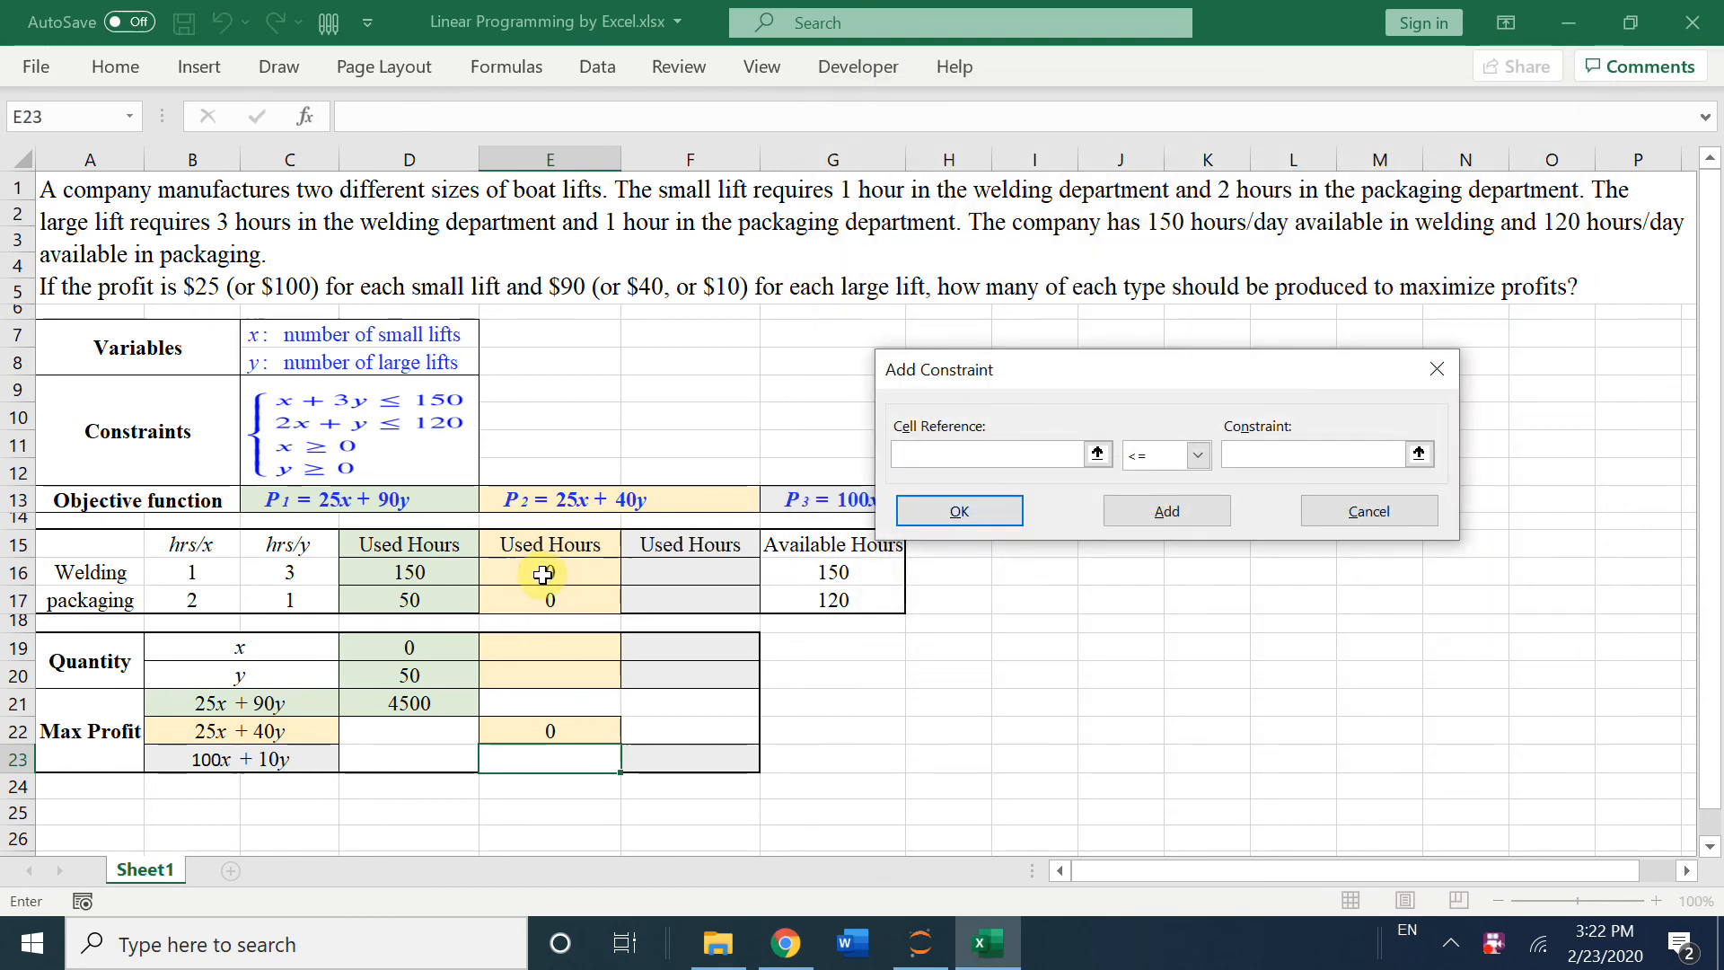
click(502, 579)
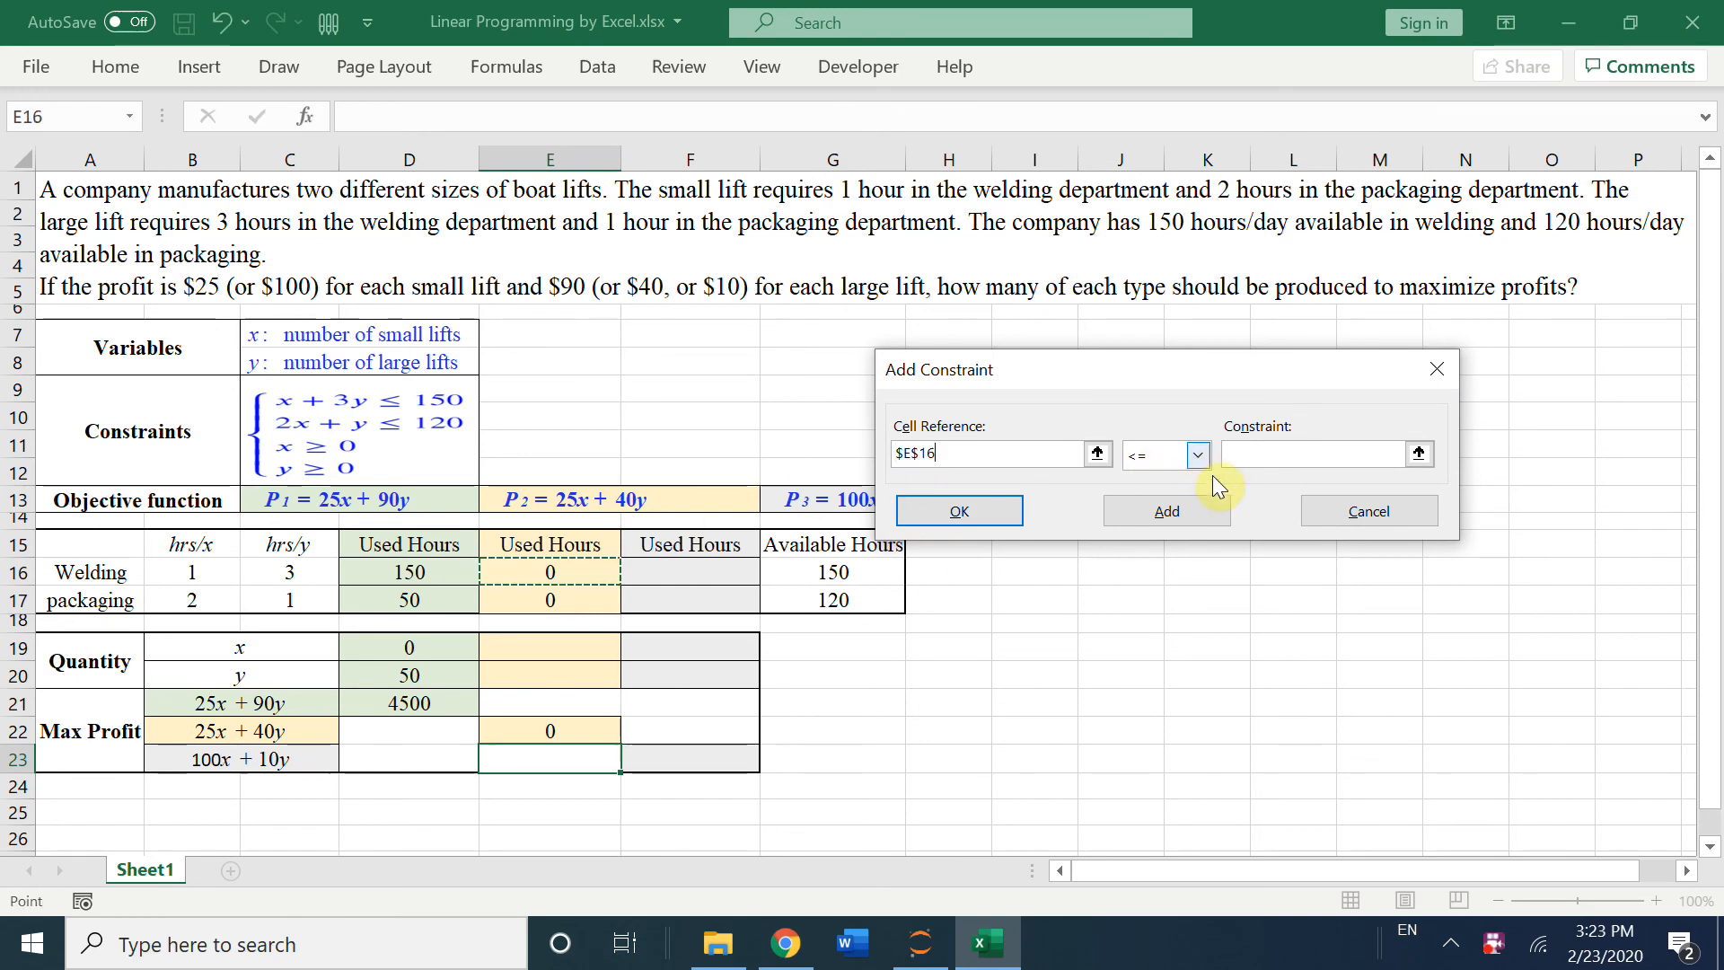
click(1270, 453)
click(808, 572)
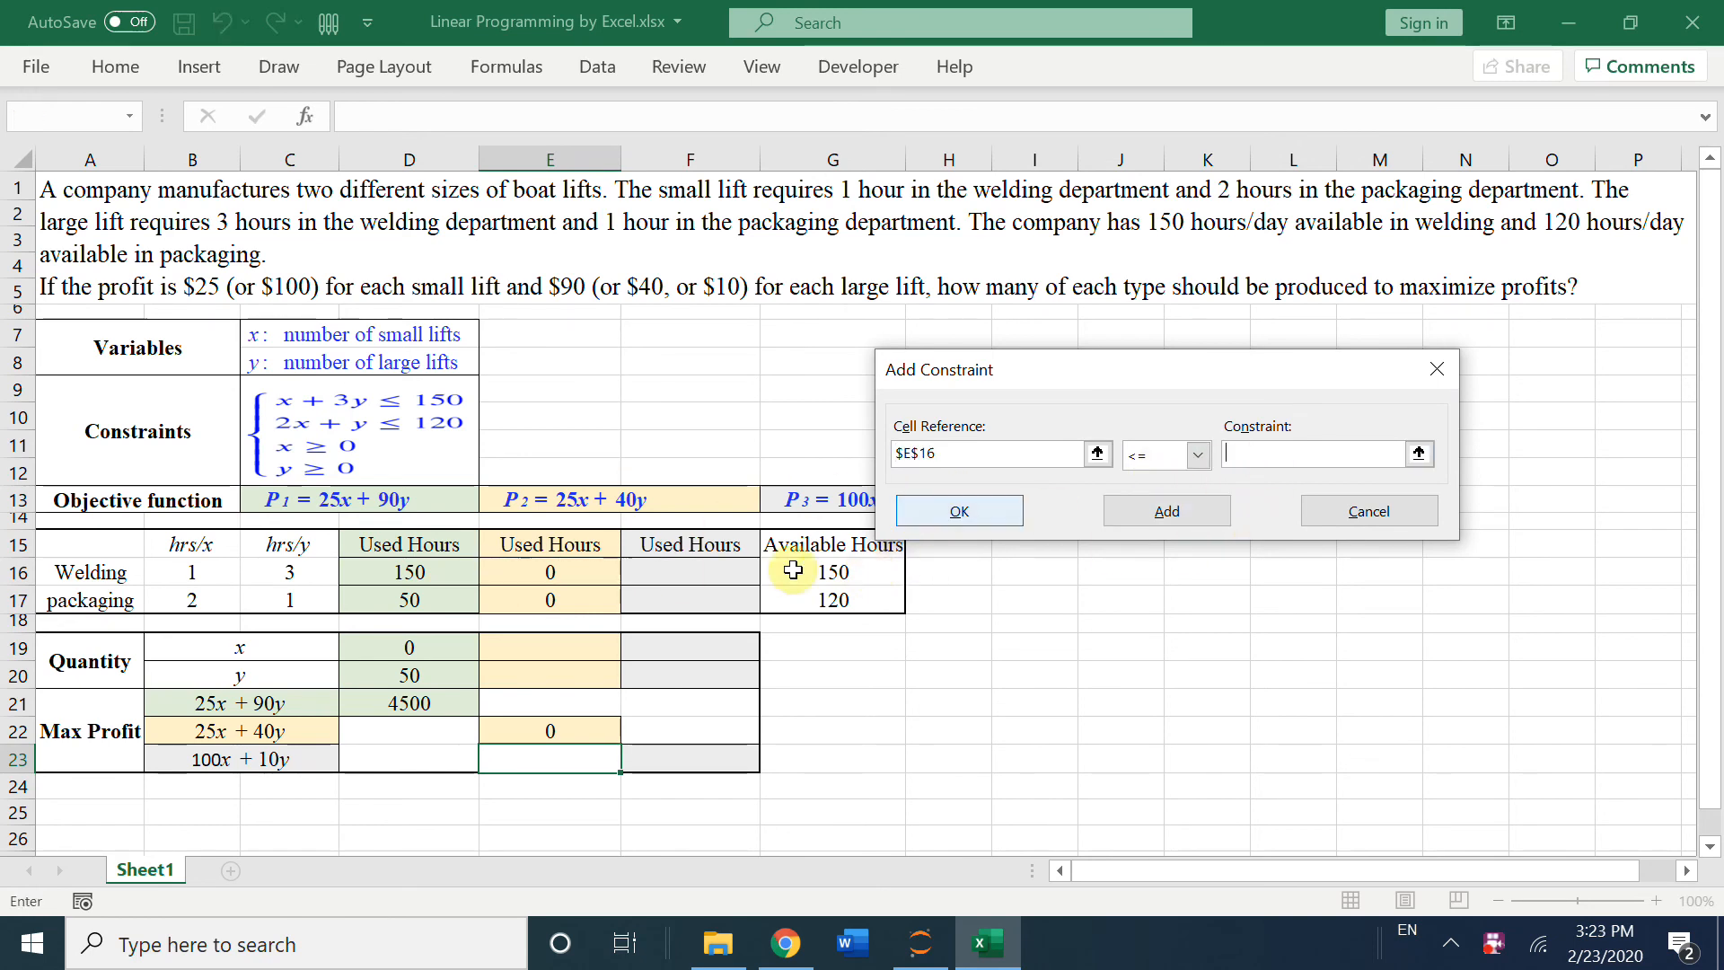
click(979, 511)
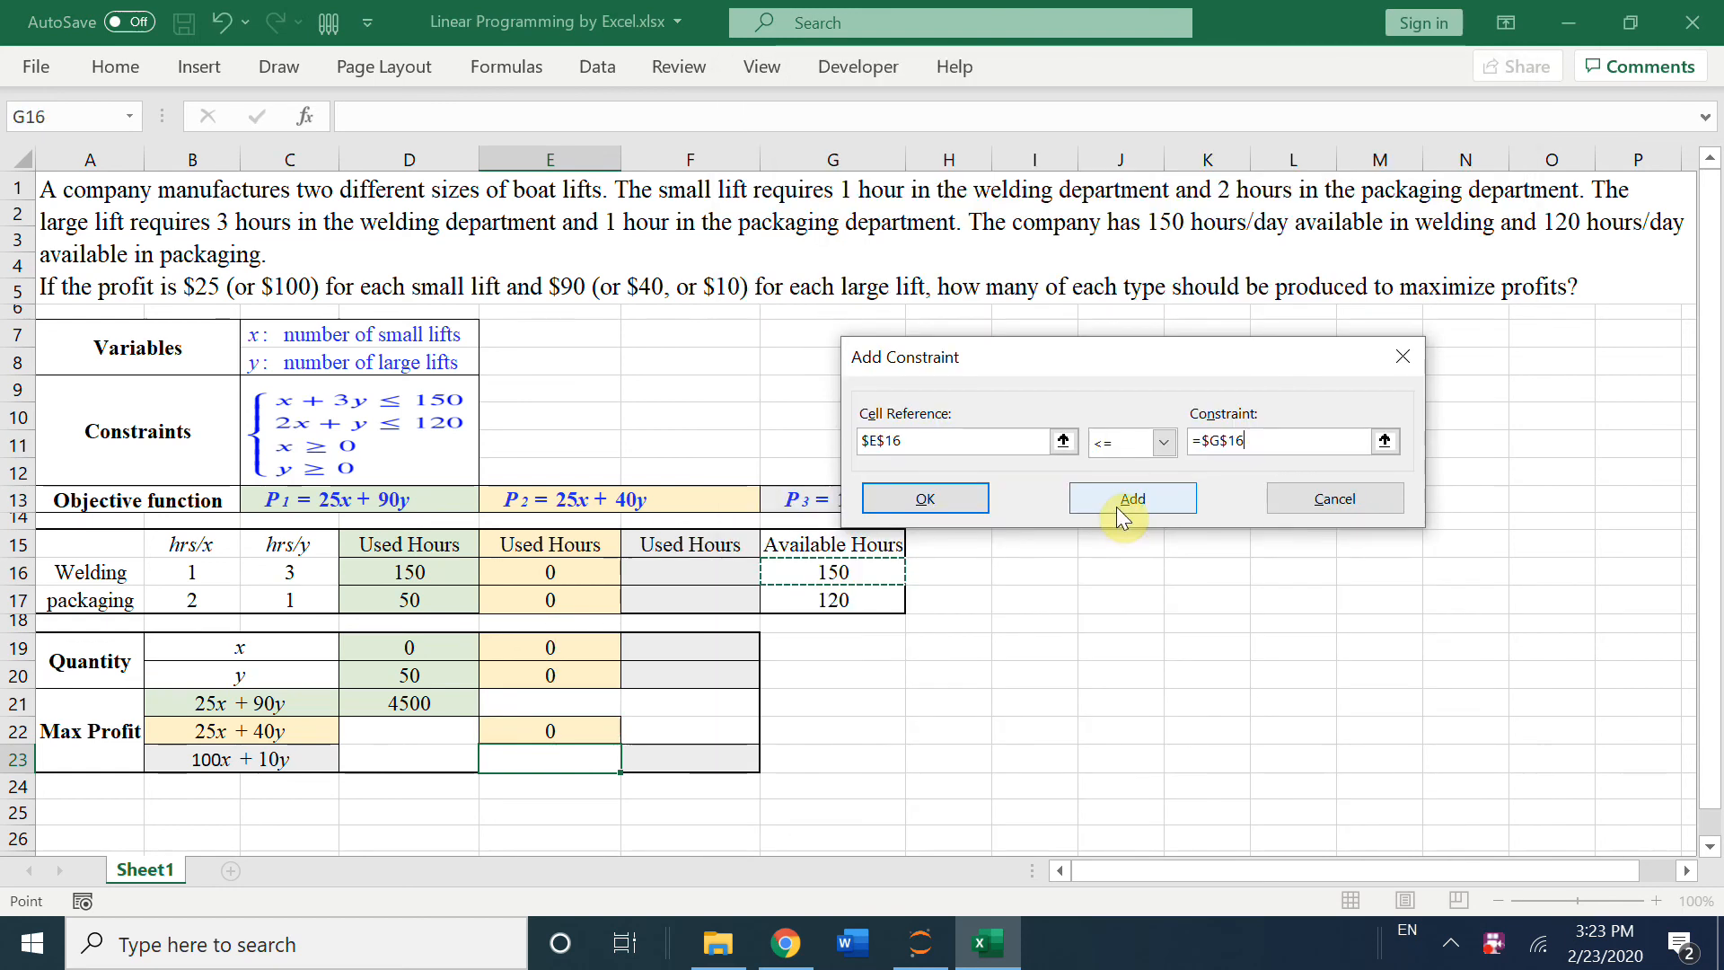
click(1133, 499)
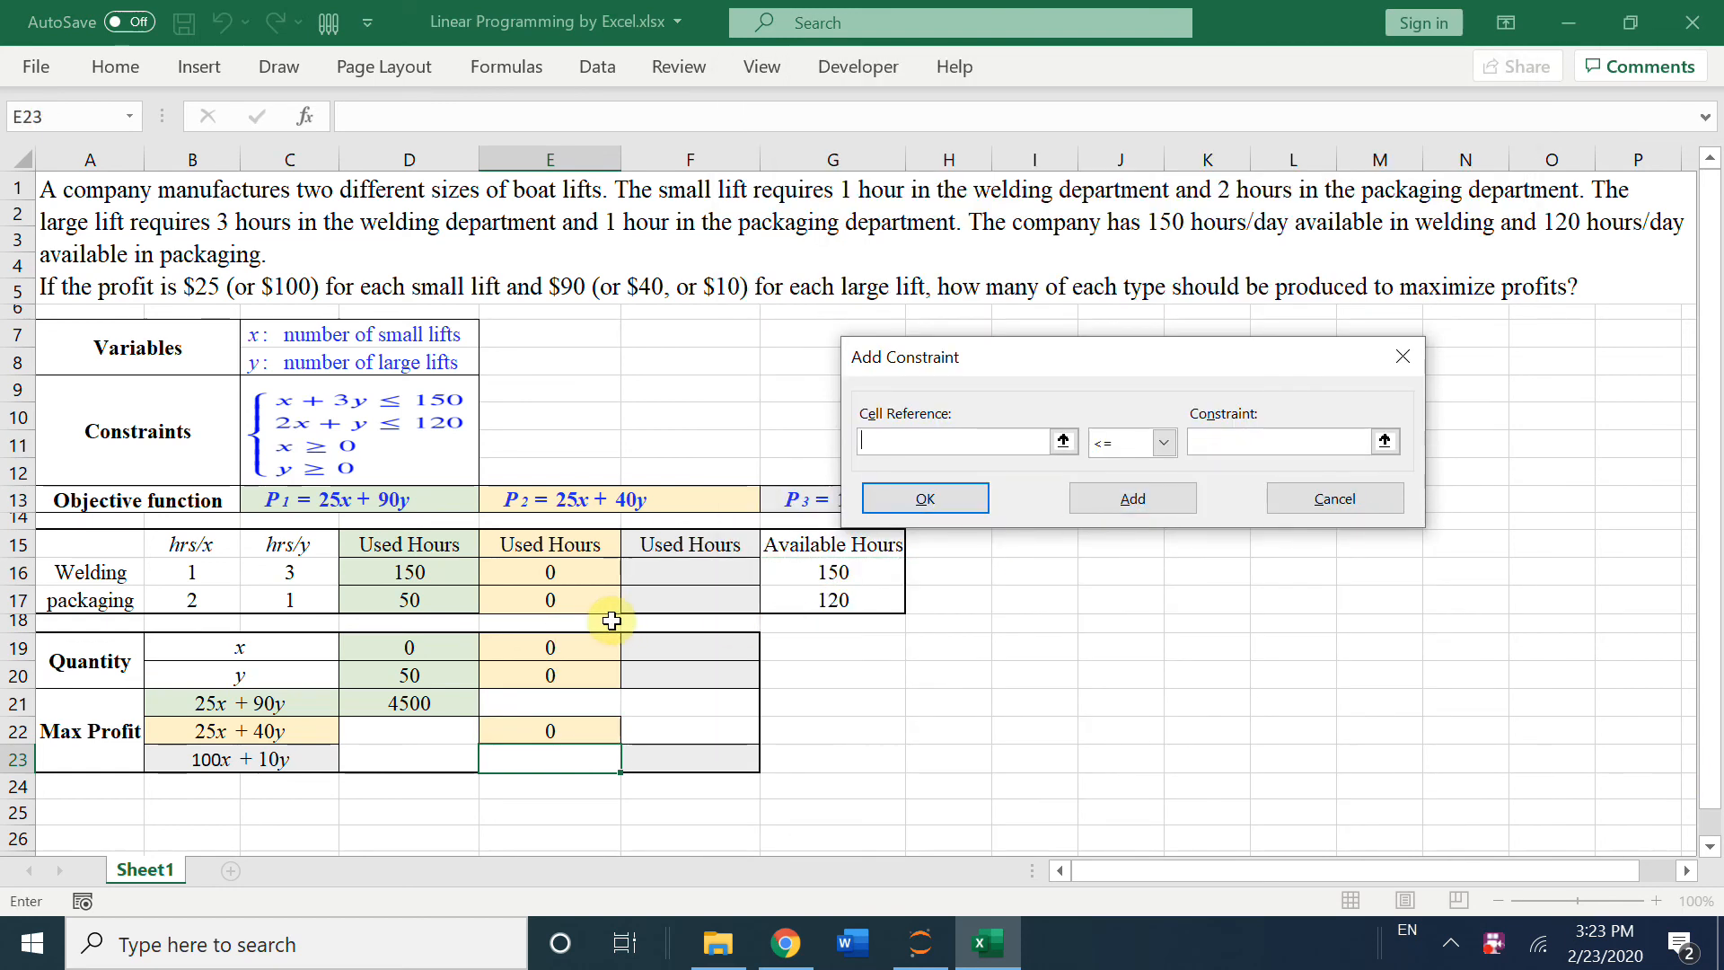
Step: Add a Solver constraint that packaging used hours in E17 must be <= G17, and solve the second scenario, keeping the solution
click(588, 601)
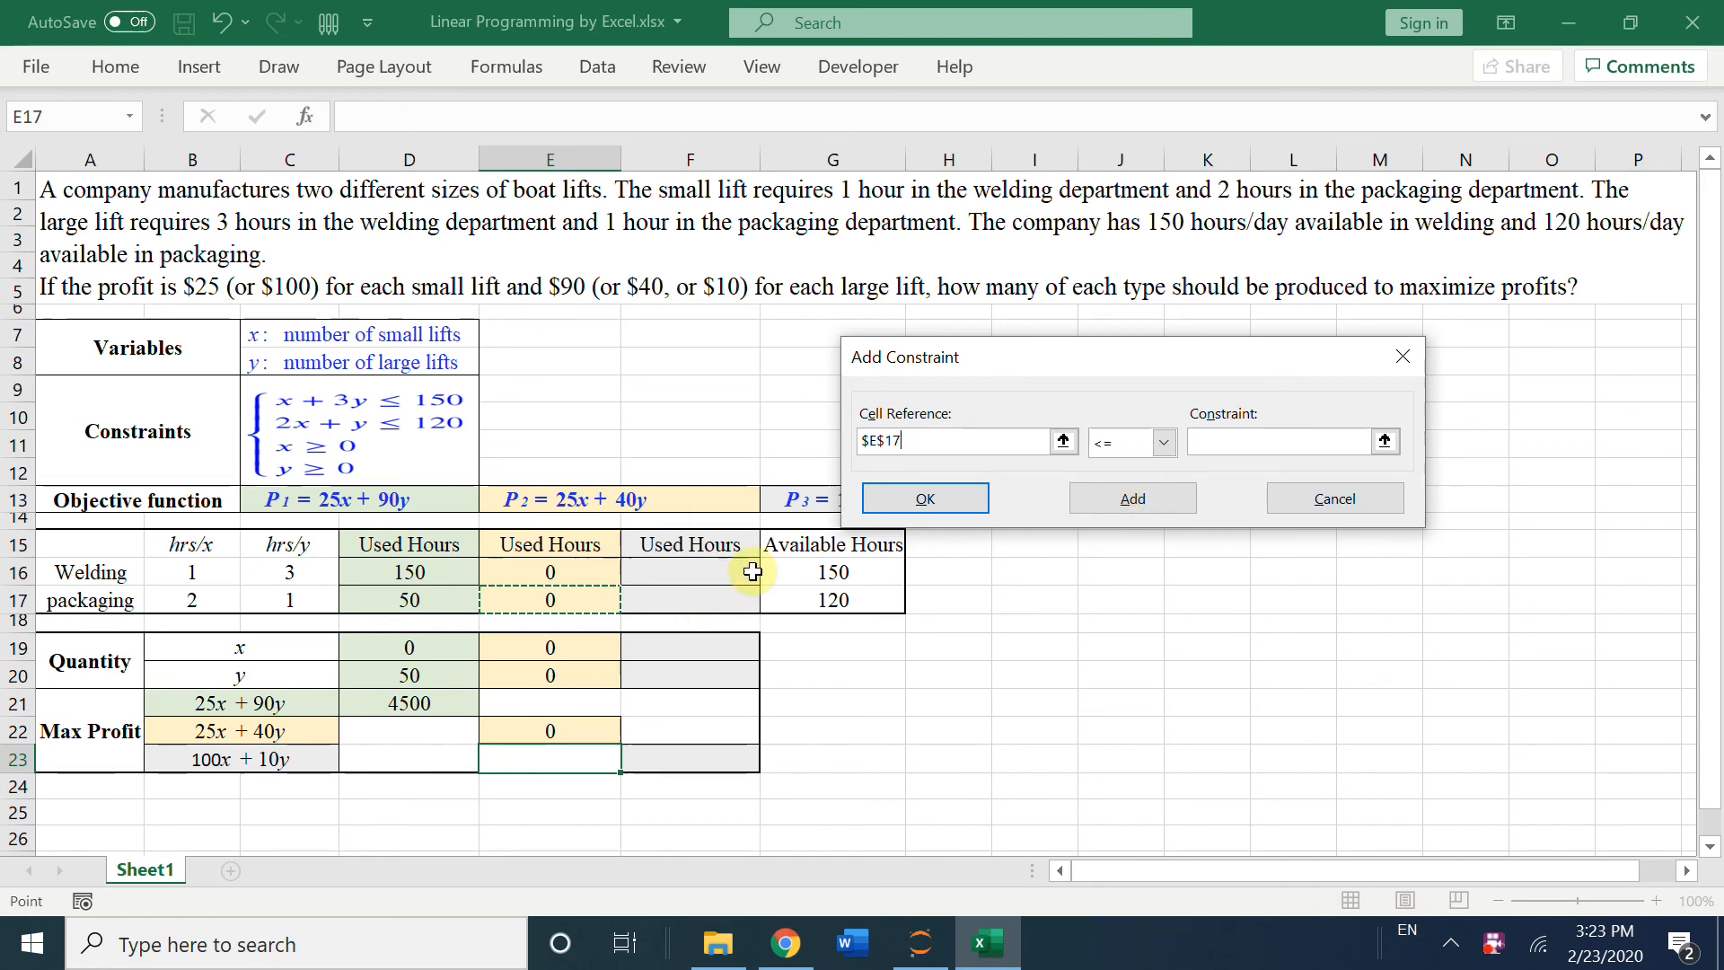
click(1280, 442)
click(820, 592)
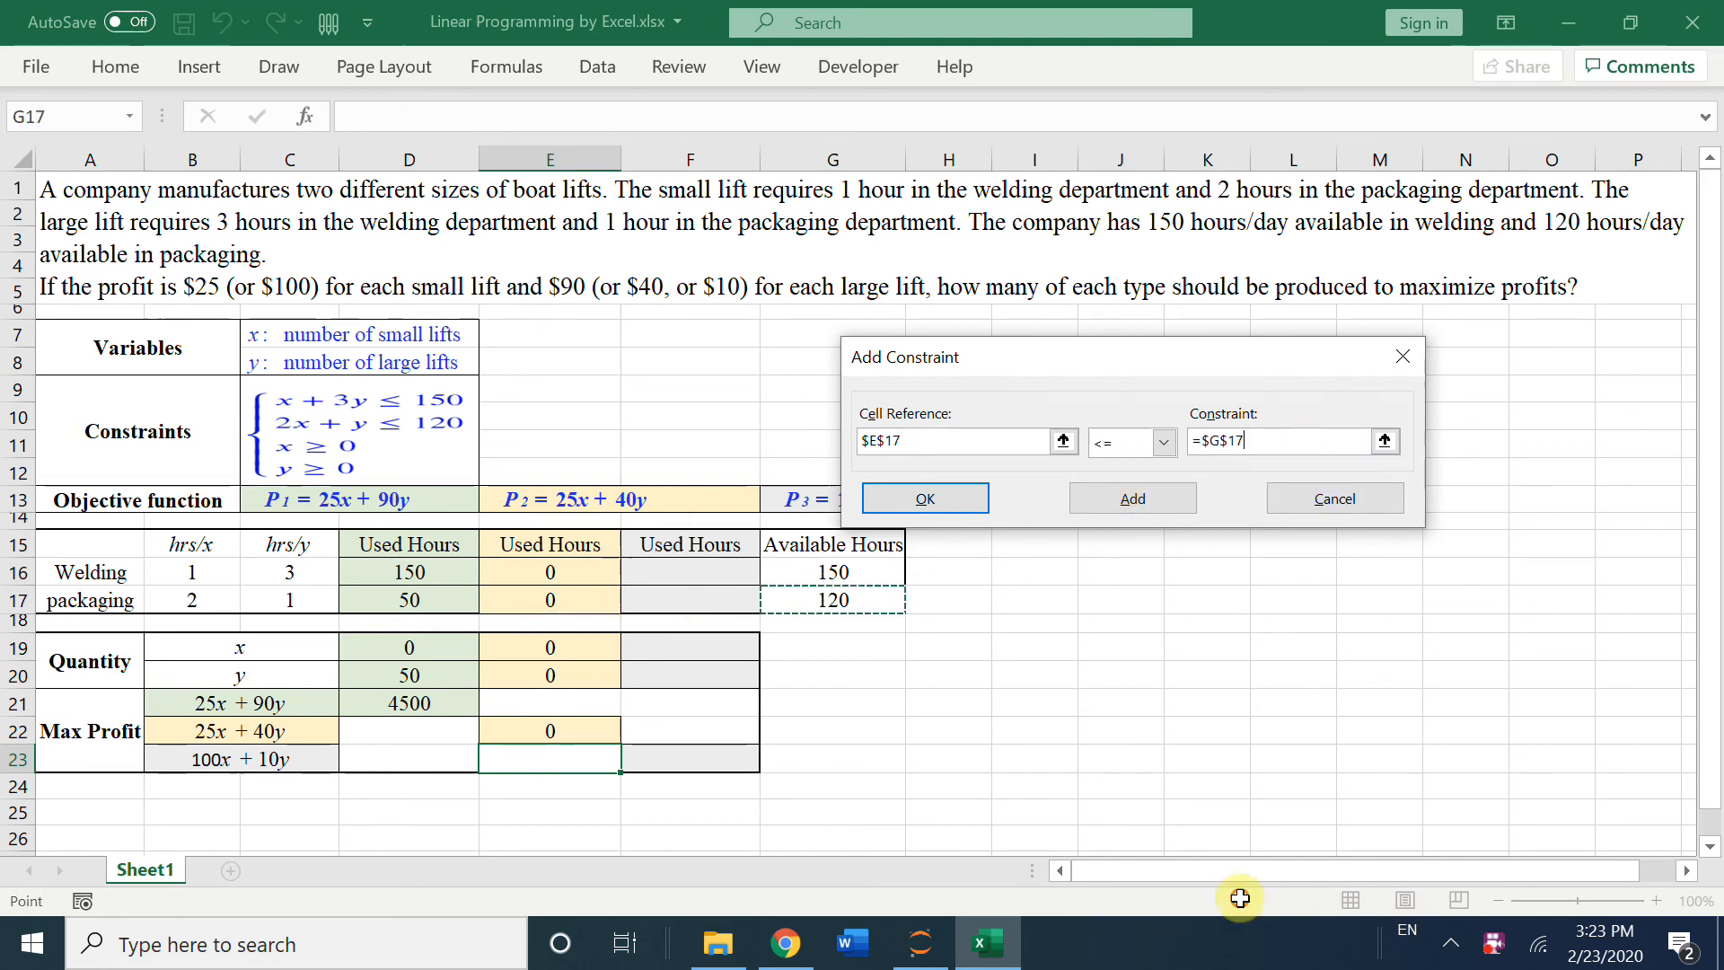
key(Return)
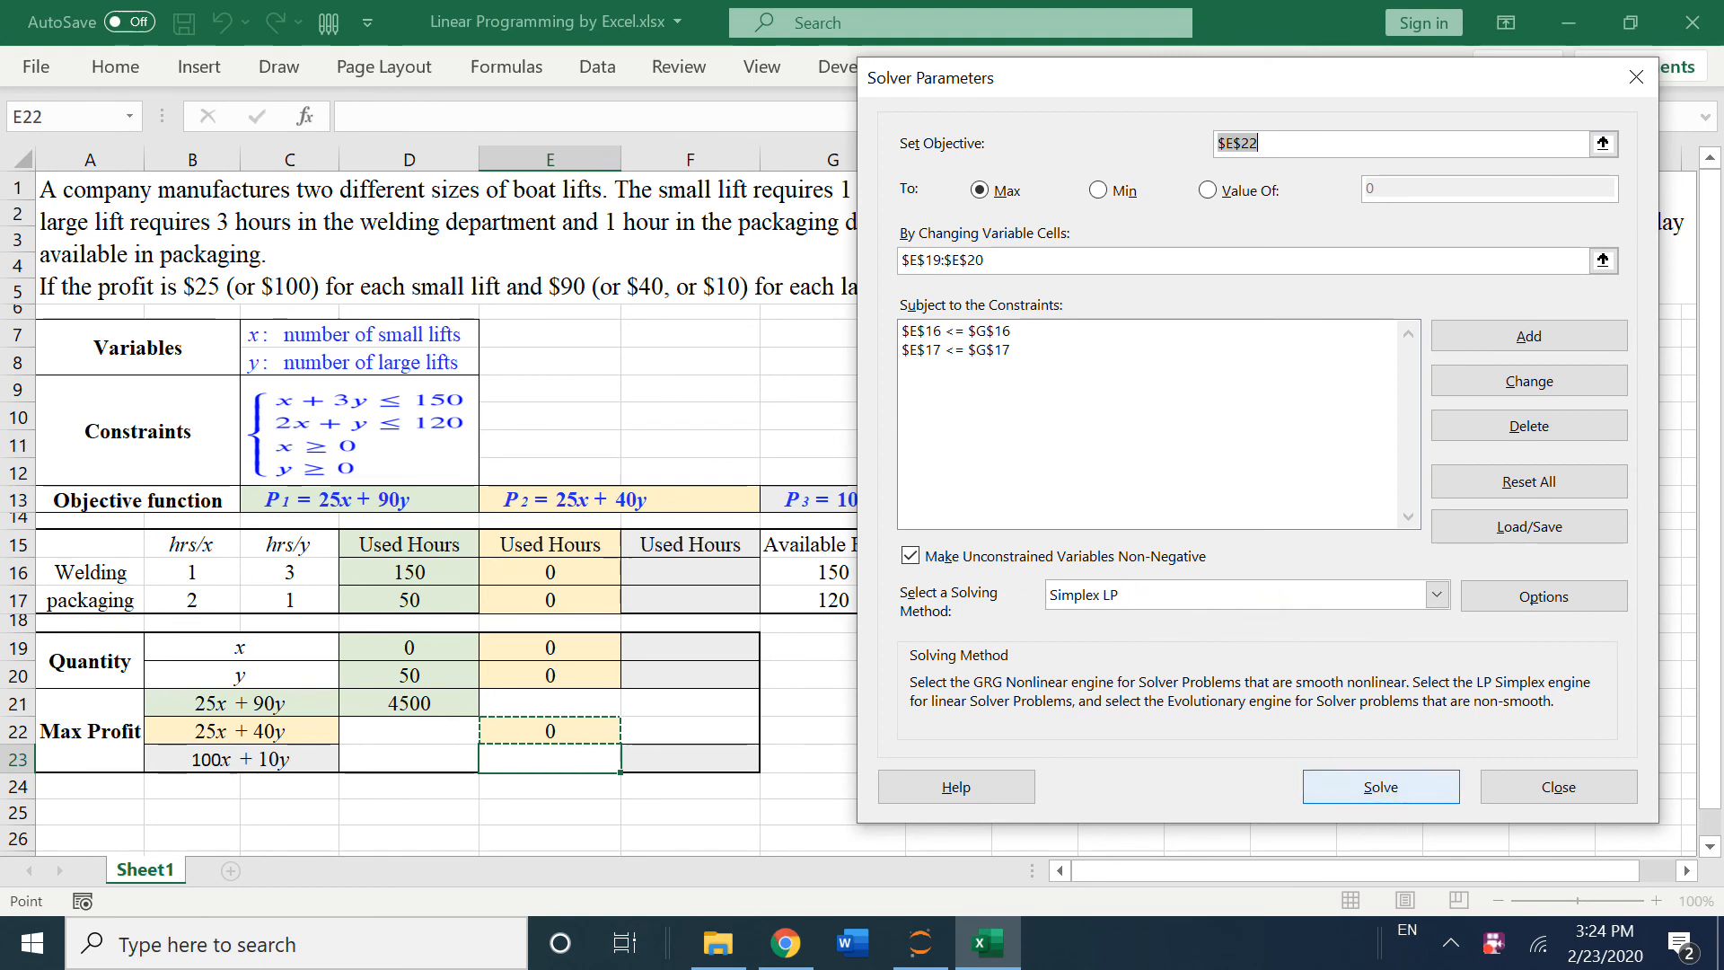
click(1378, 786)
key(Return)
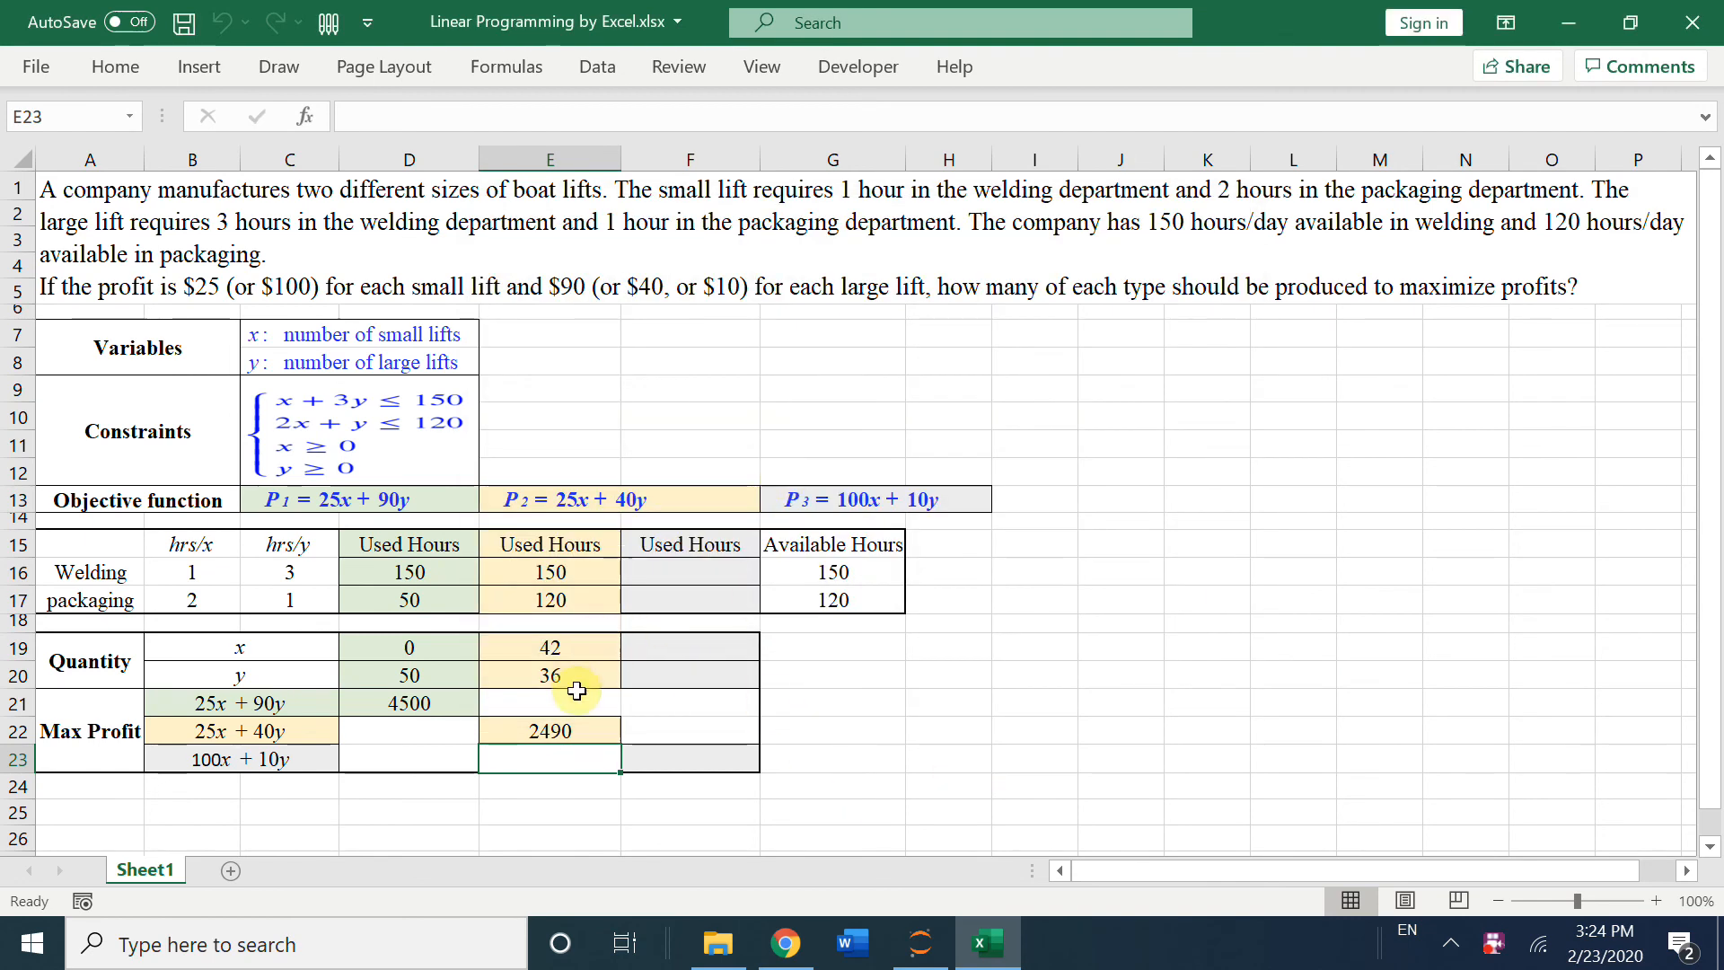
Step: Switch to the Jupyter notebook in Chrome to check the second scenario against the feasible-region plot, and return to the Excel workbook
click(786, 943)
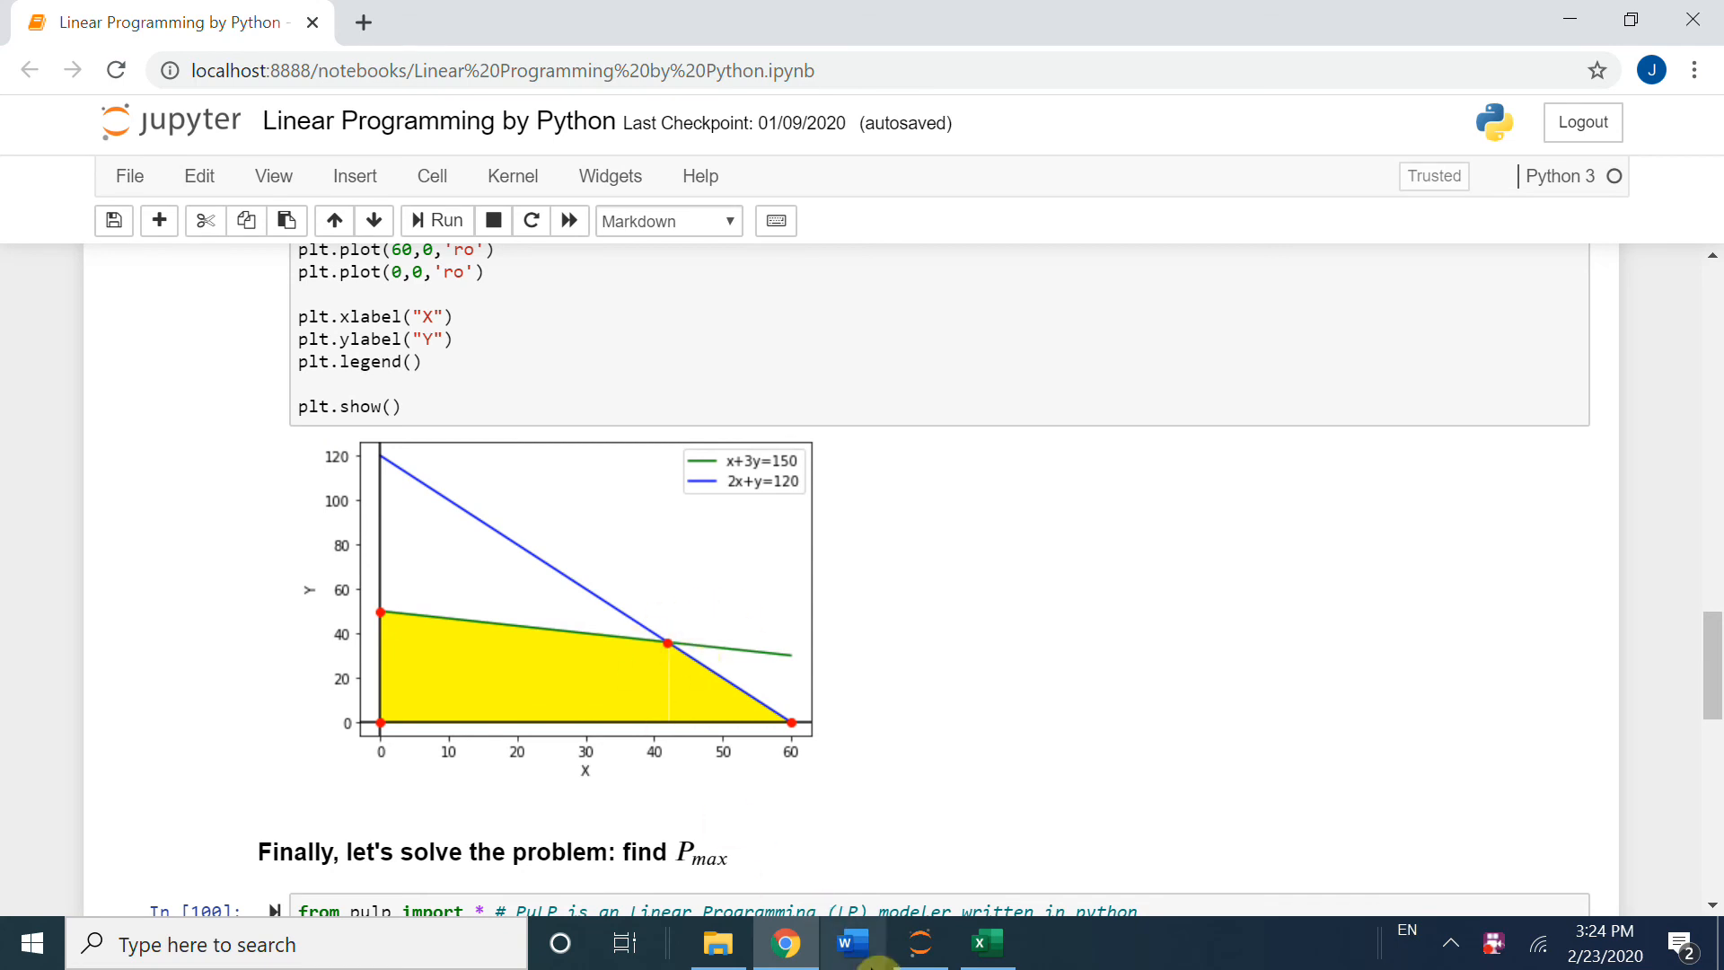
click(986, 943)
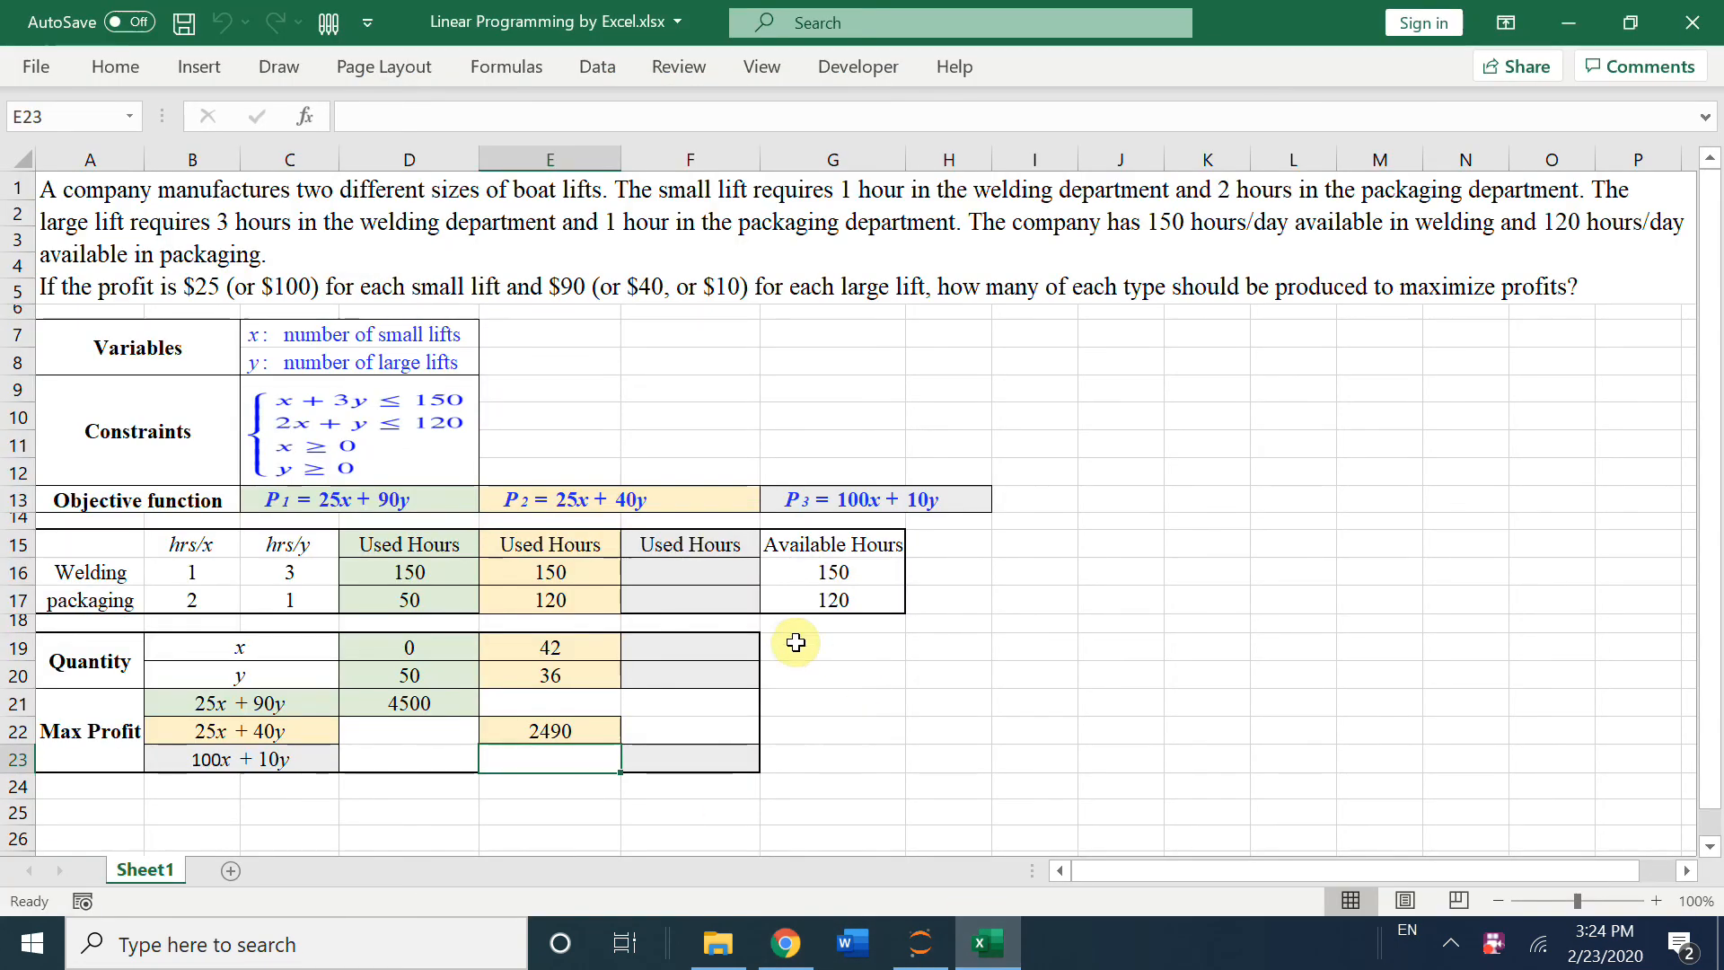
Step: Enter the third scenario's welding used-hours formula =B16*F19+C16*F20 in cell F16
click(682, 574)
text(=)
click(224, 572)
text(*)
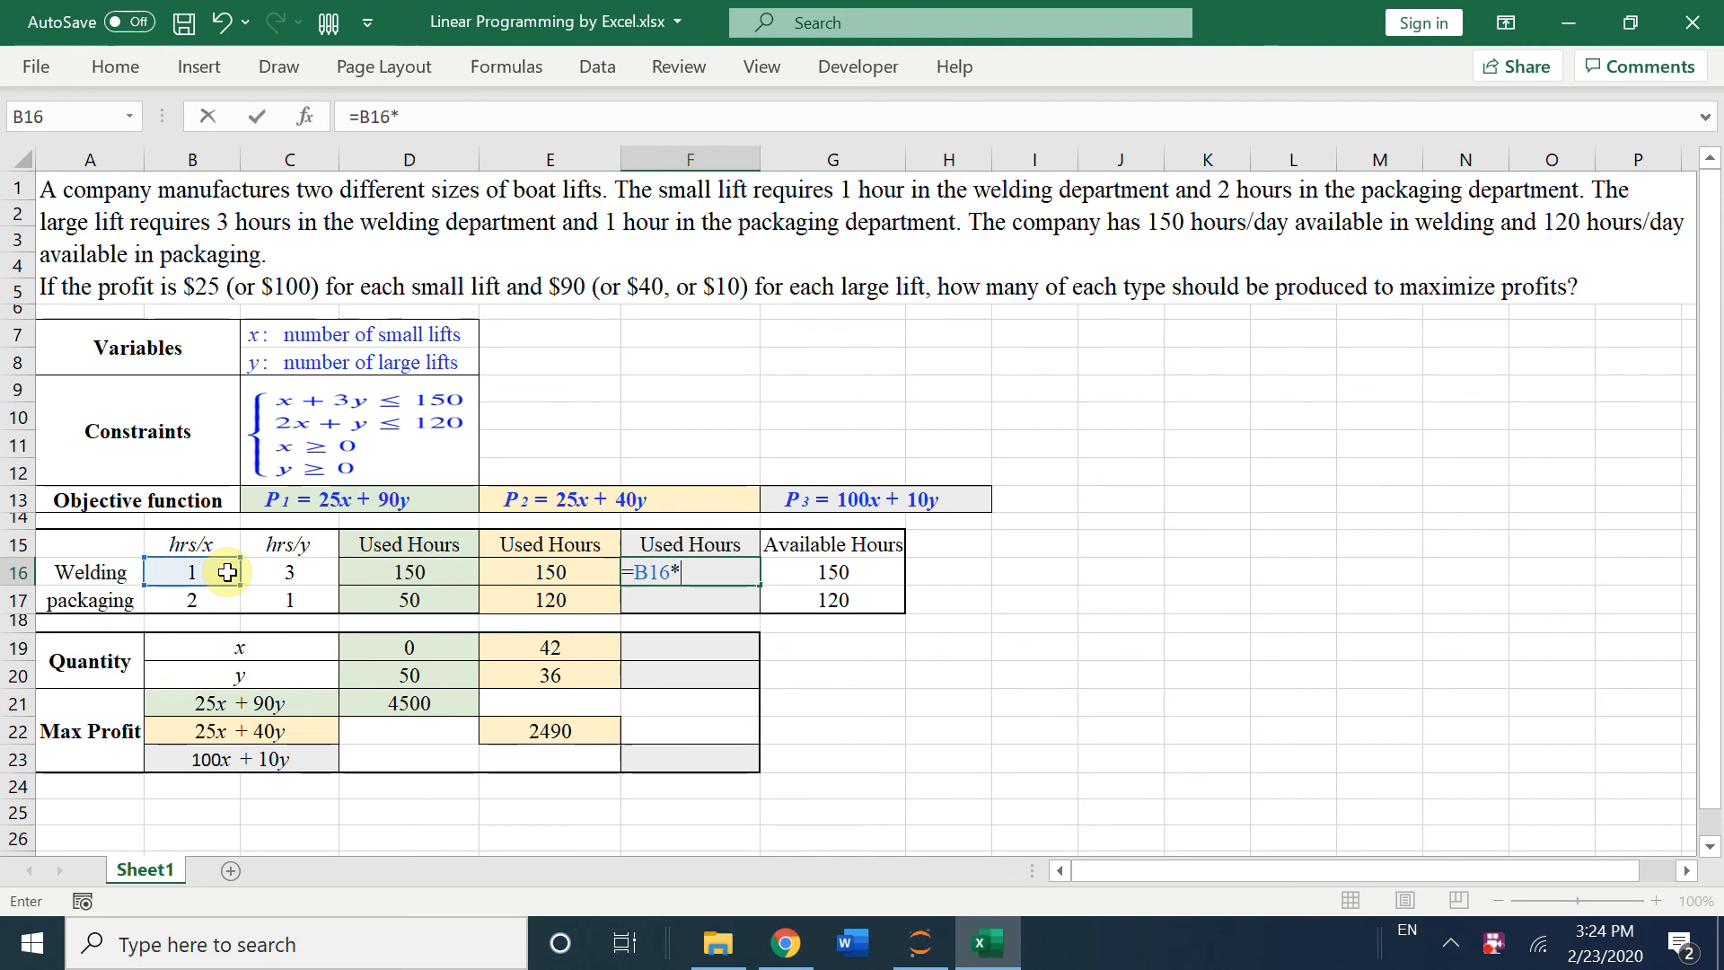
click(692, 646)
text(+)
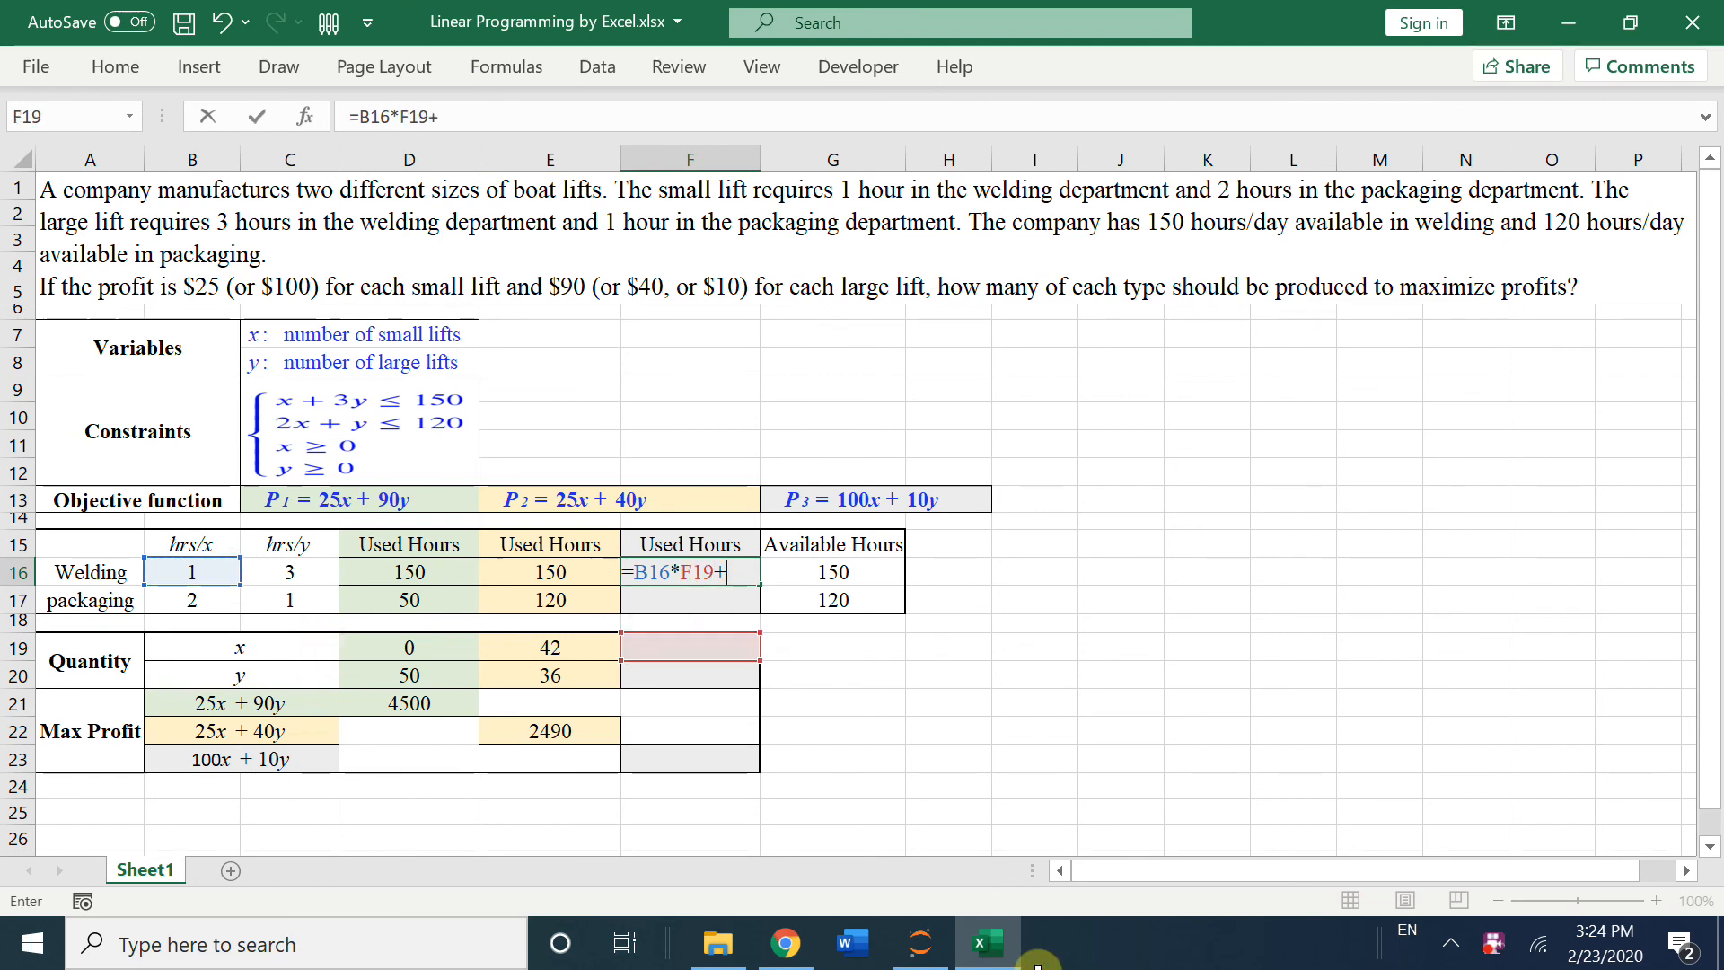
click(310, 572)
text(*)
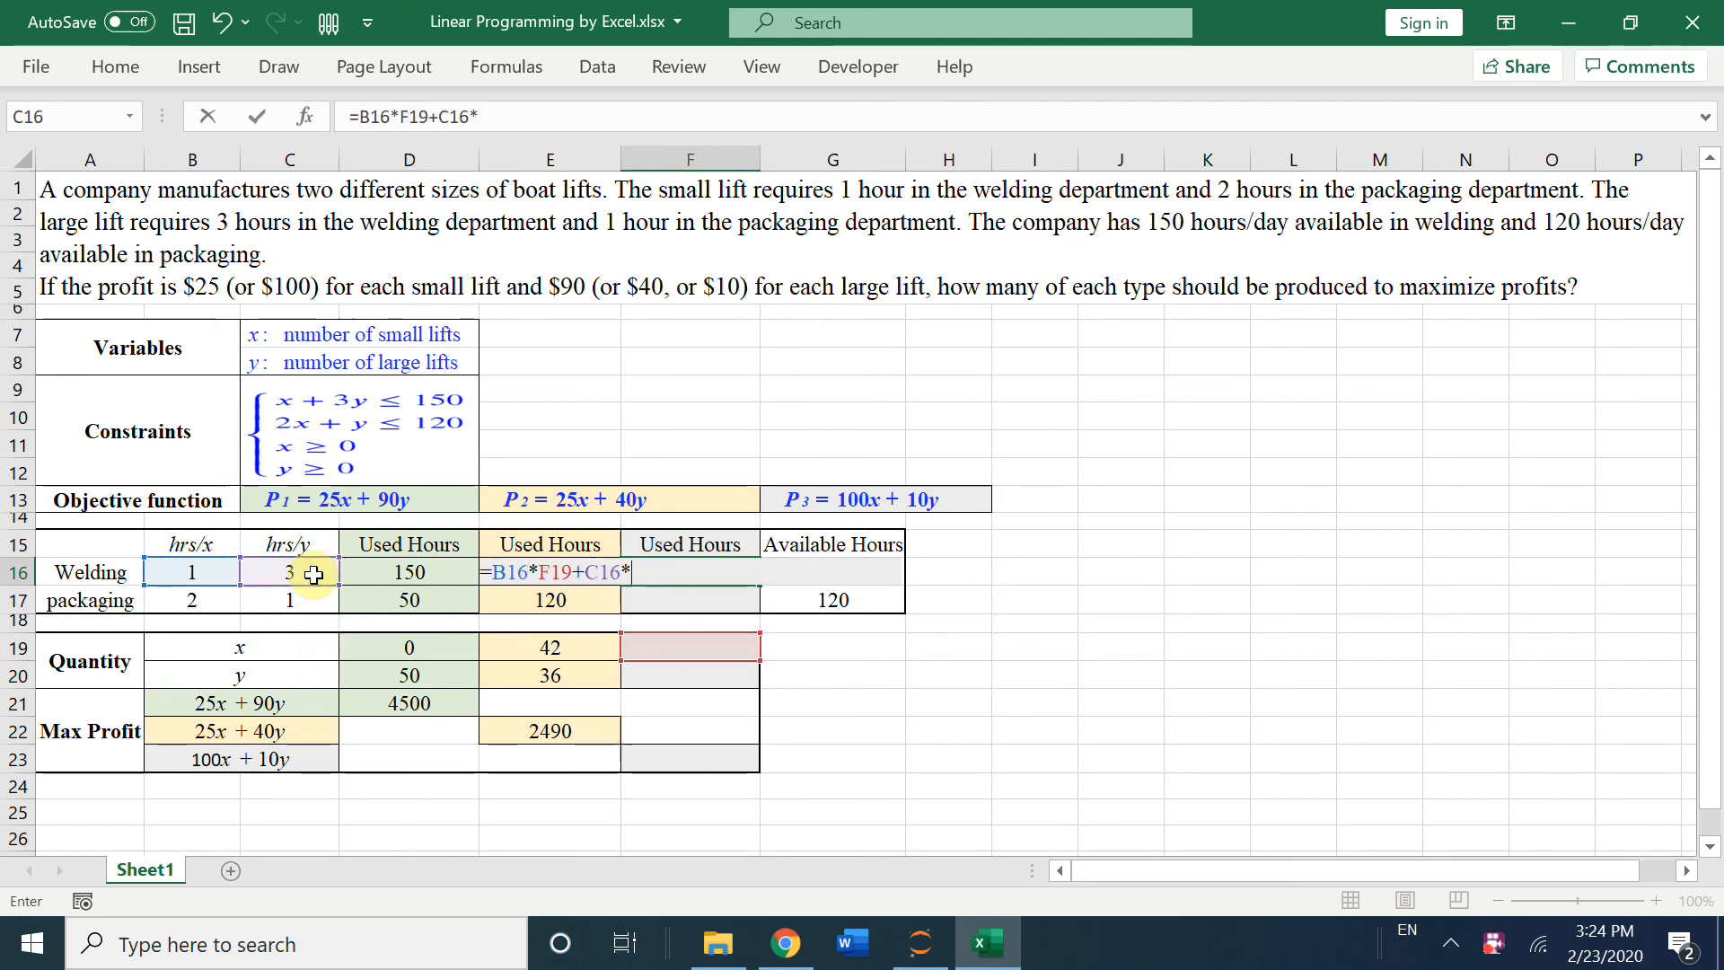
click(644, 675)
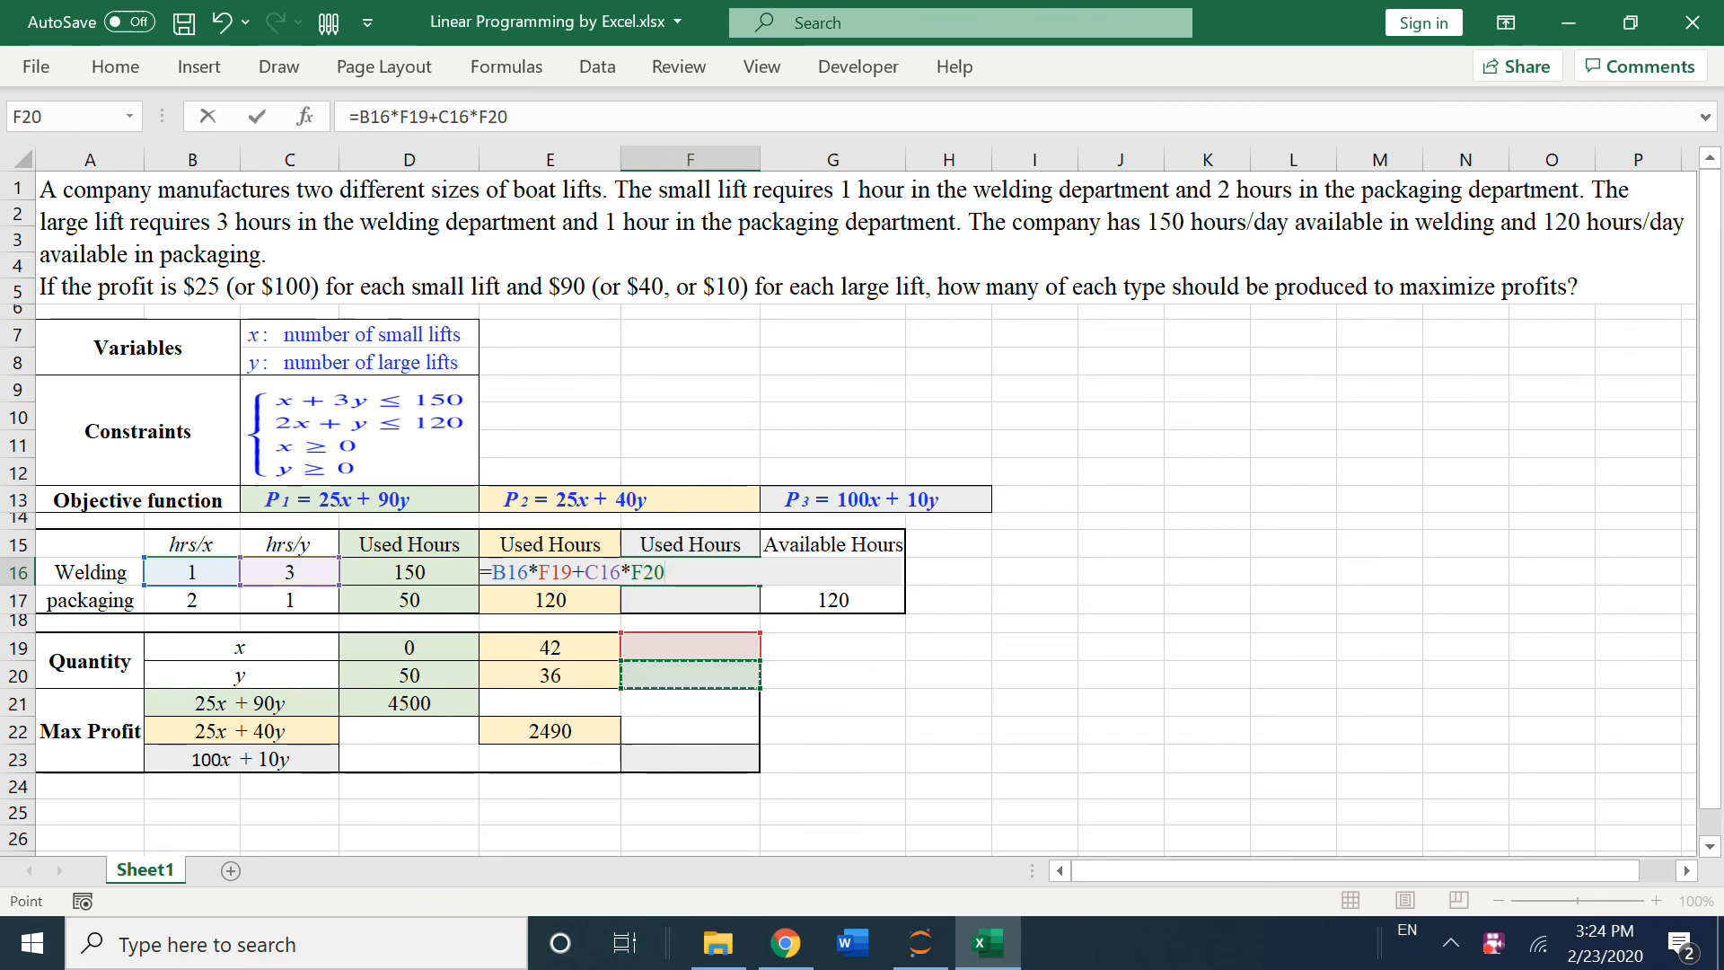
key(Return)
Step: Enter the third scenario's packaging used-hours formula =2*F19+F20 in cell F17
text(=2*)
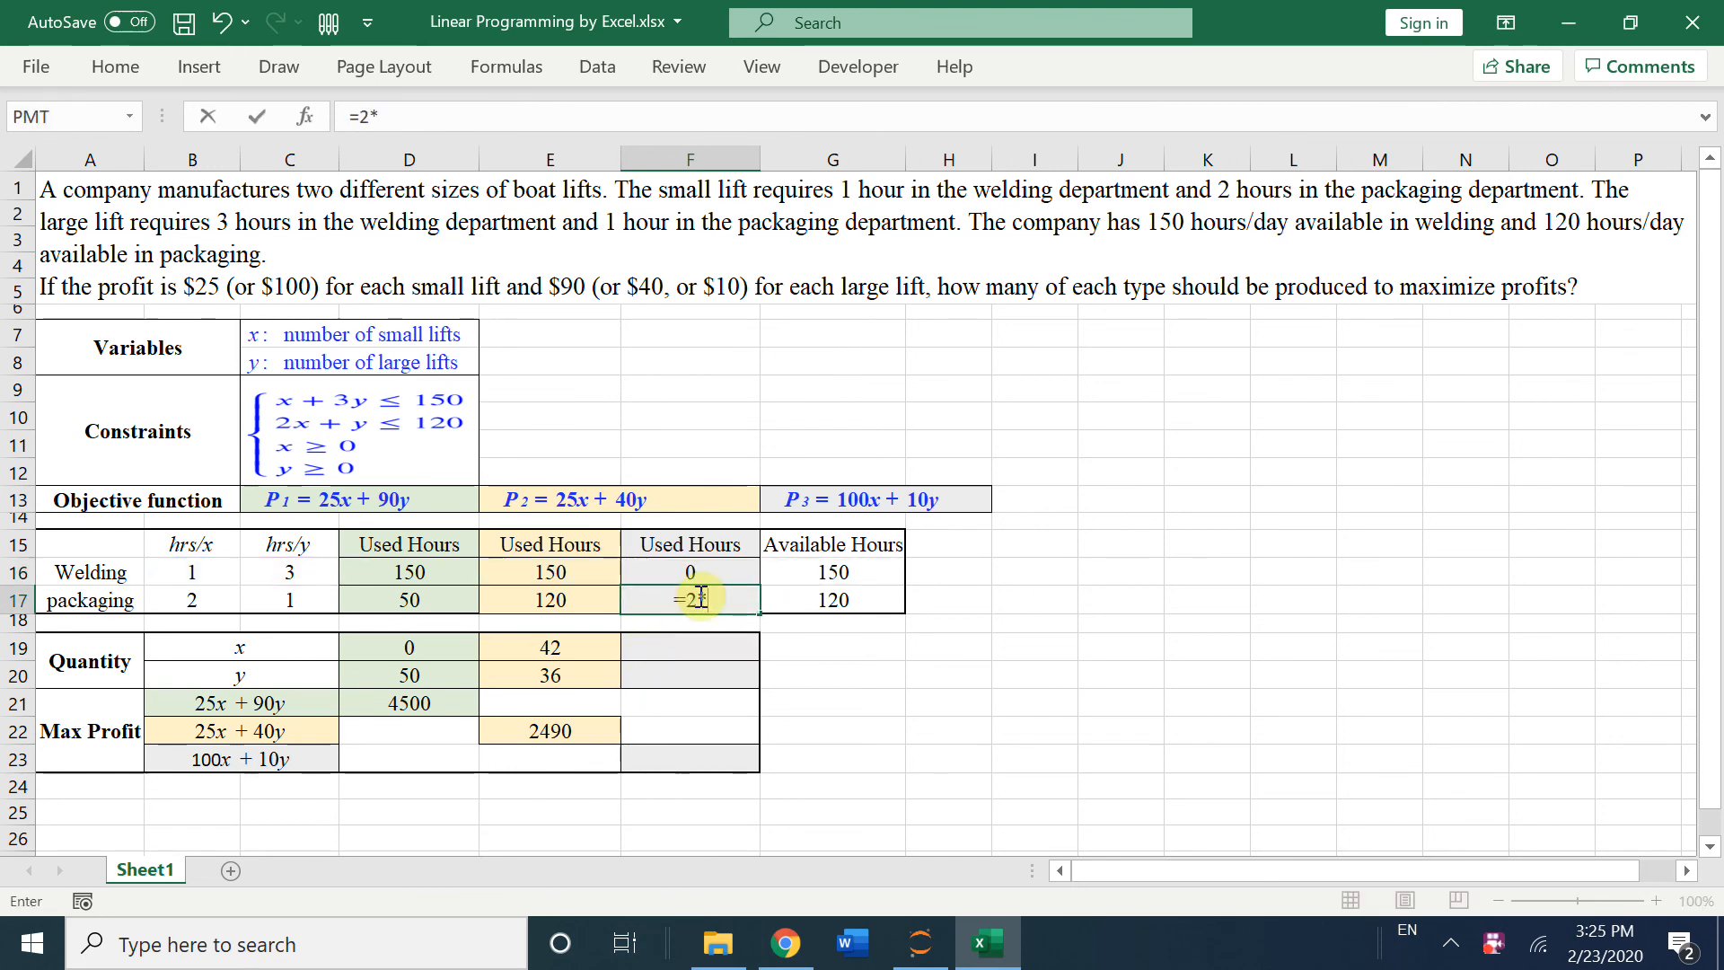
click(711, 647)
text(+)
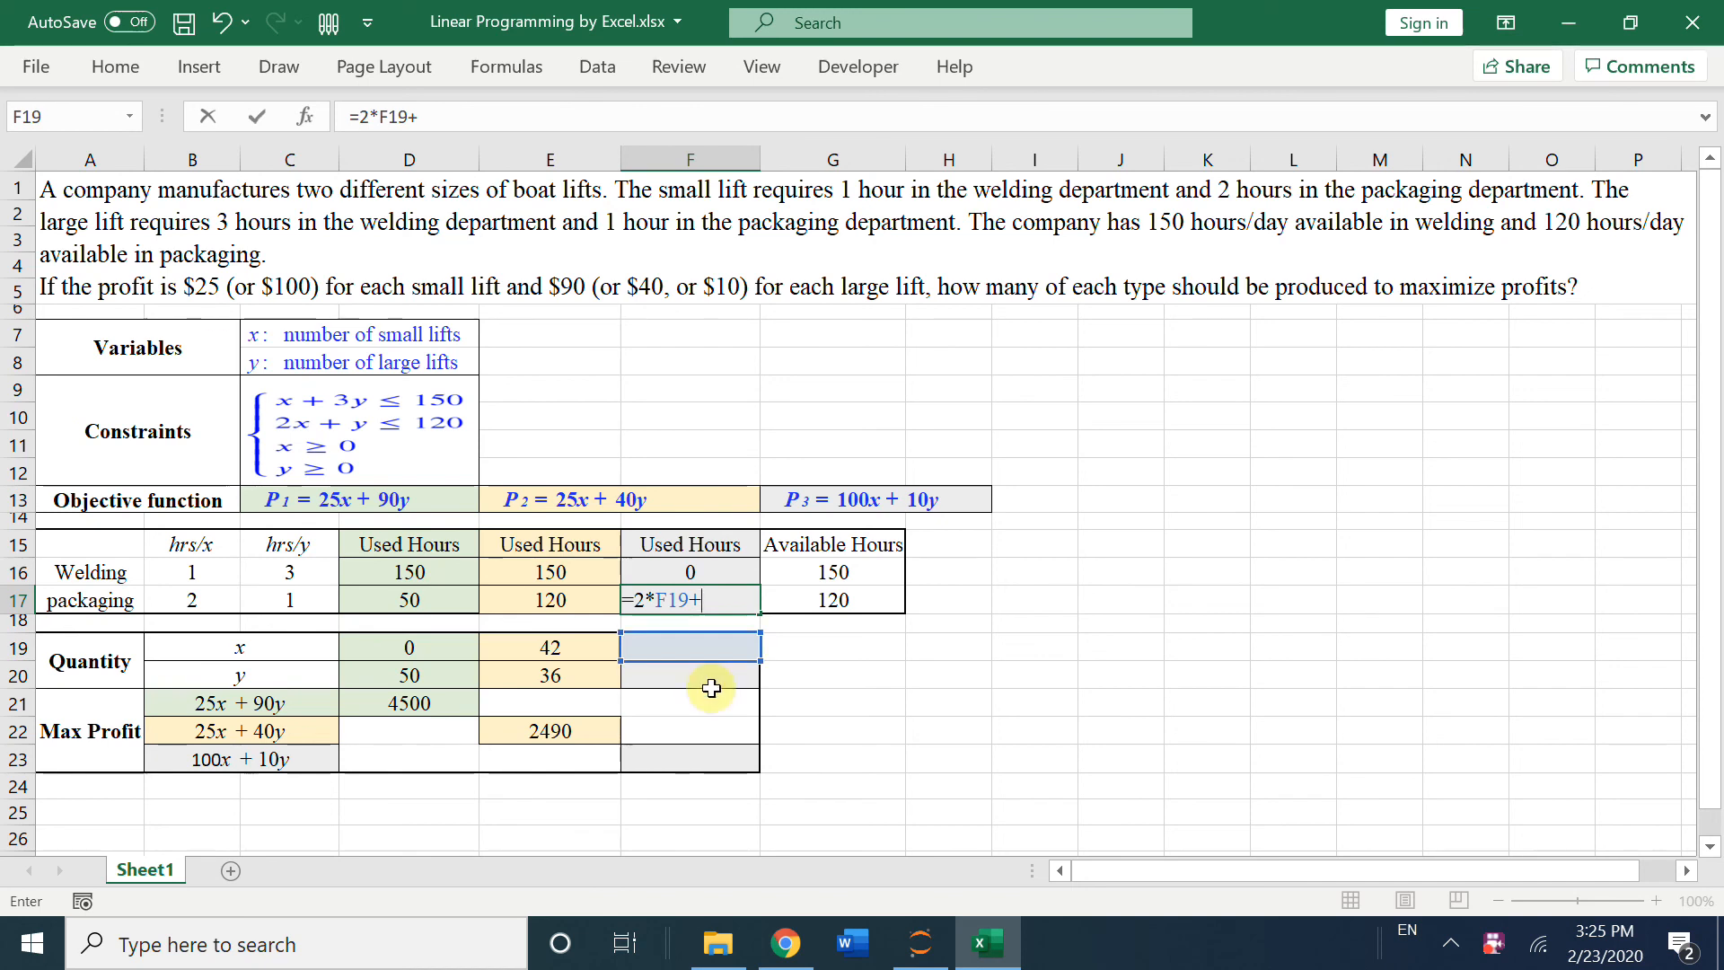
click(736, 675)
key(Return)
Step: Enter the third max profit formula =100*F19+10*F20 in cell F23
click(699, 755)
text(=100*)
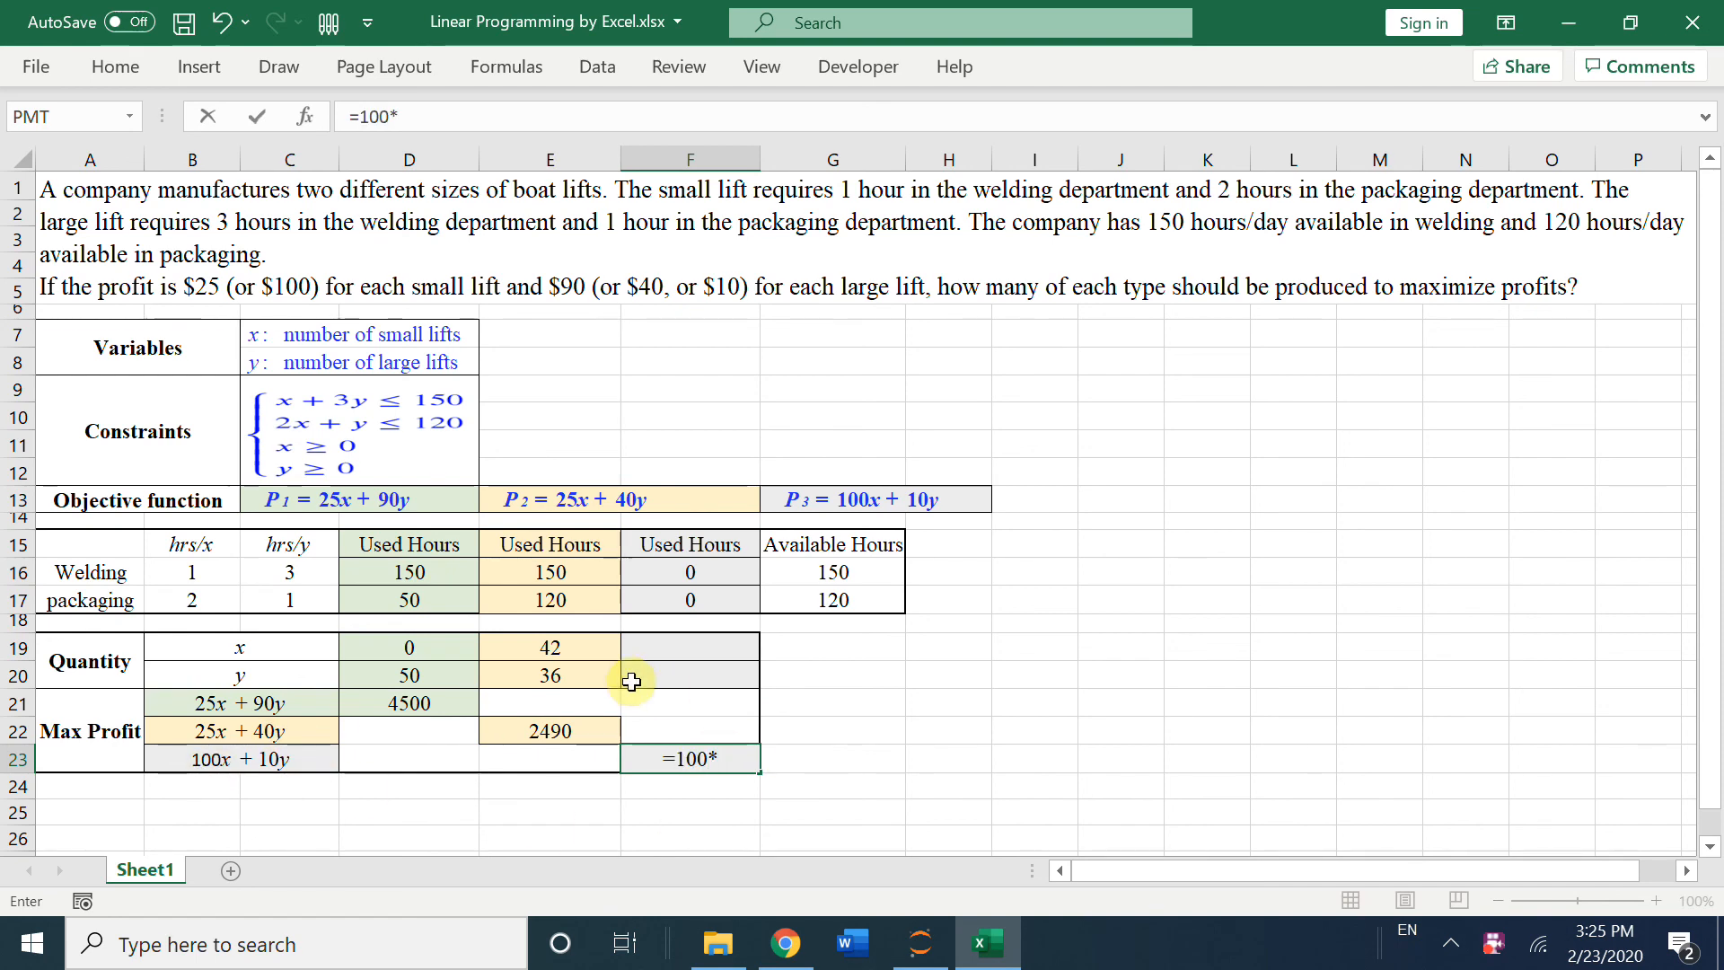
click(680, 647)
text(+)
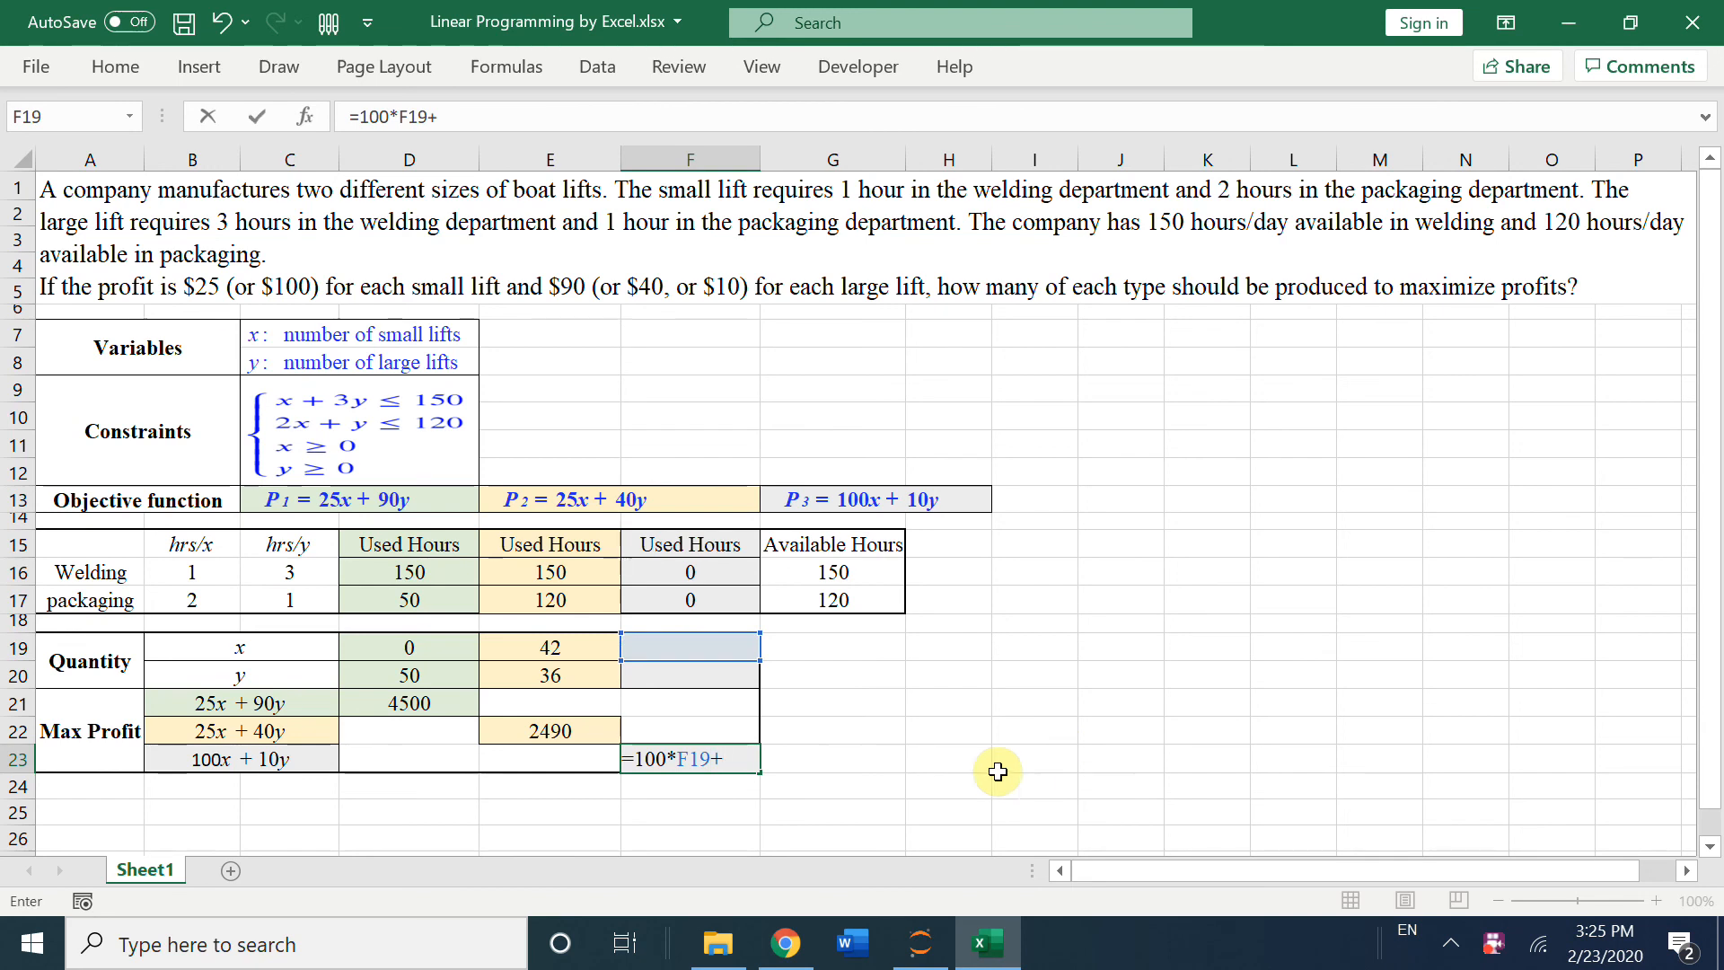
text(10*)
click(741, 682)
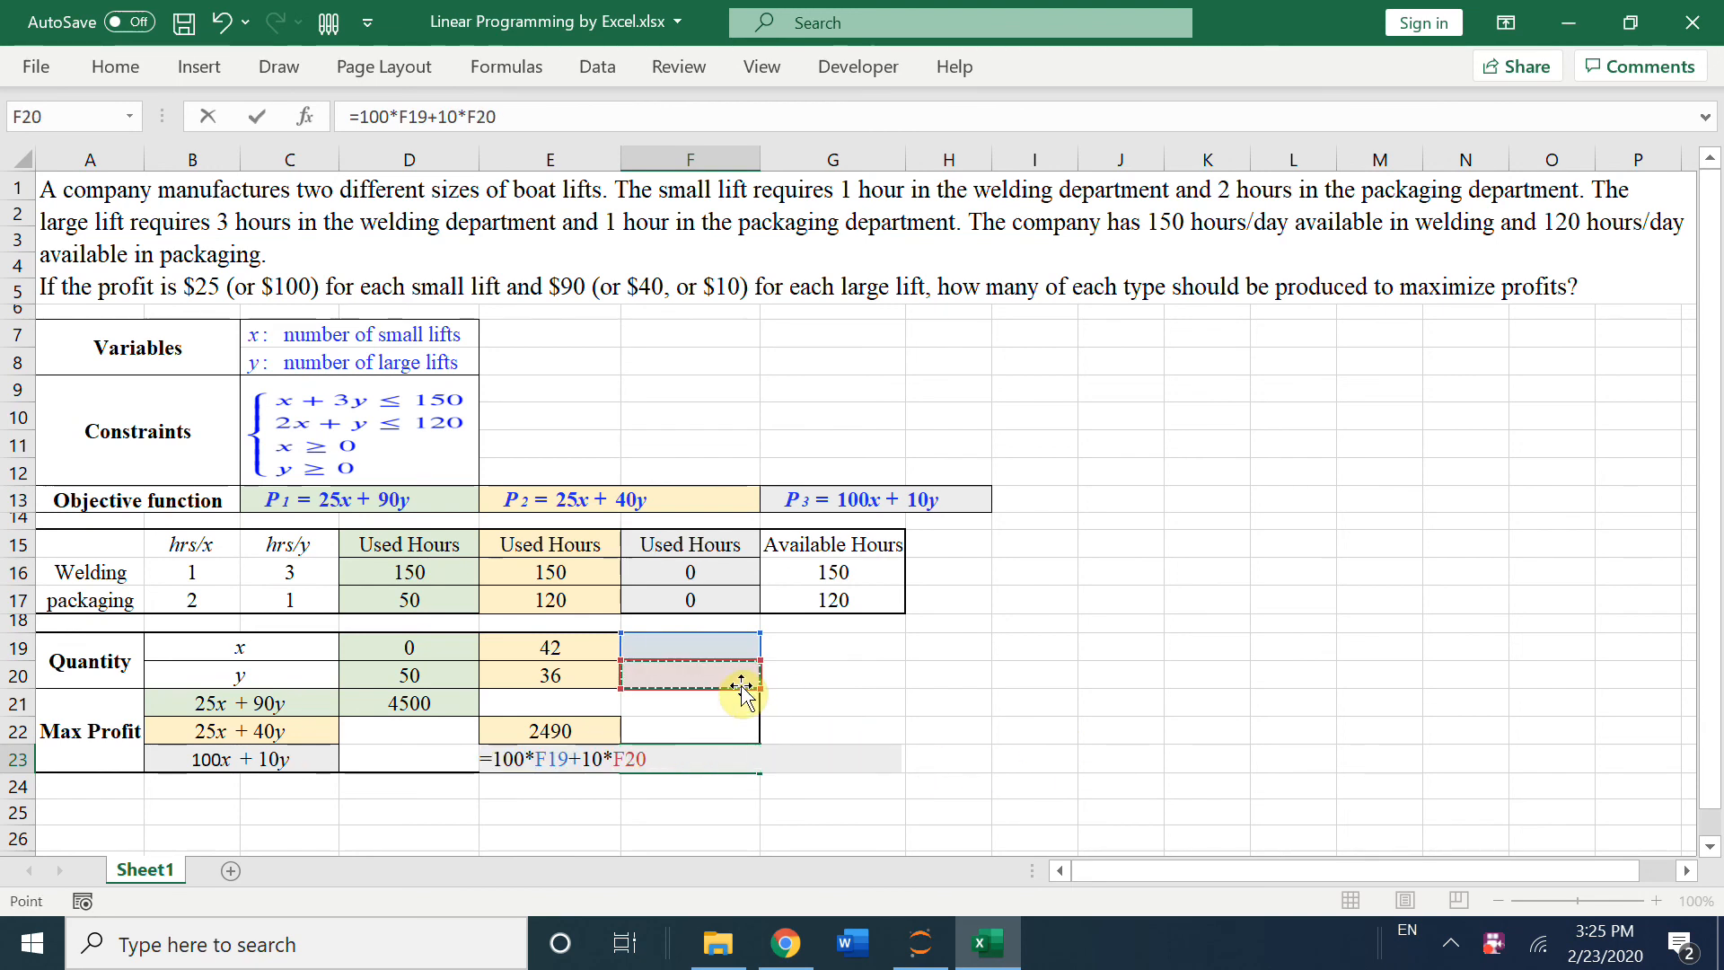
key(Return)
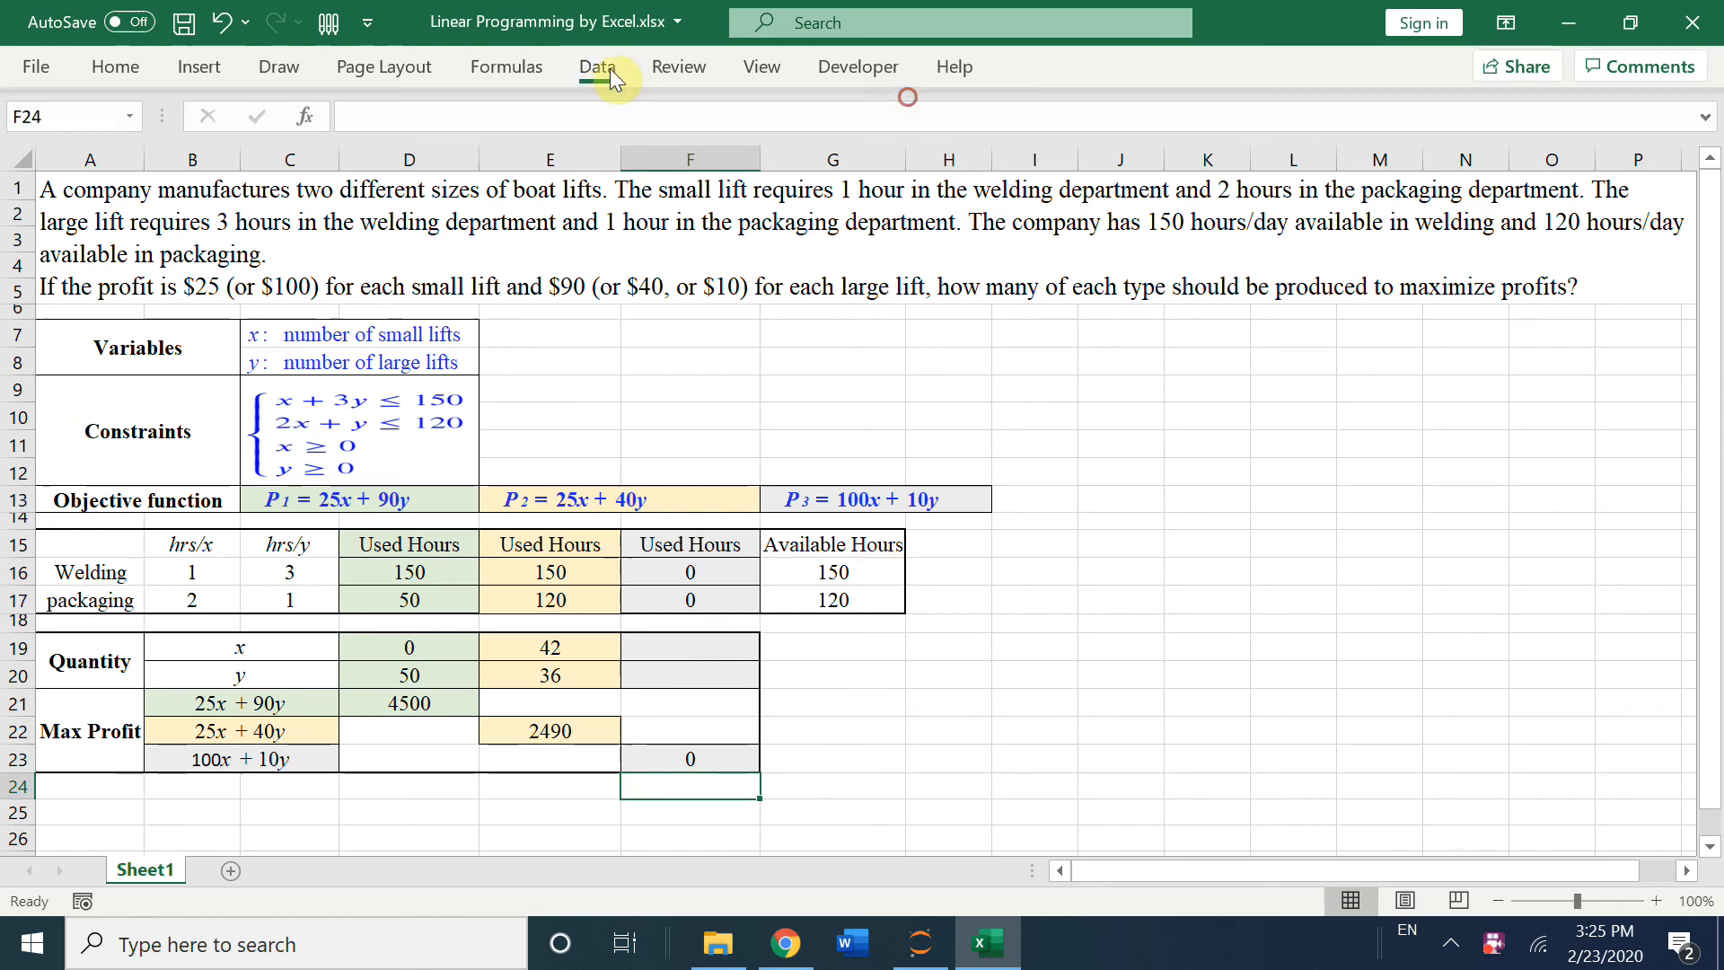
Step: Reopen Solver and clear the second scenario's setup by resetting all options and cell selections
click(908, 97)
click(1527, 137)
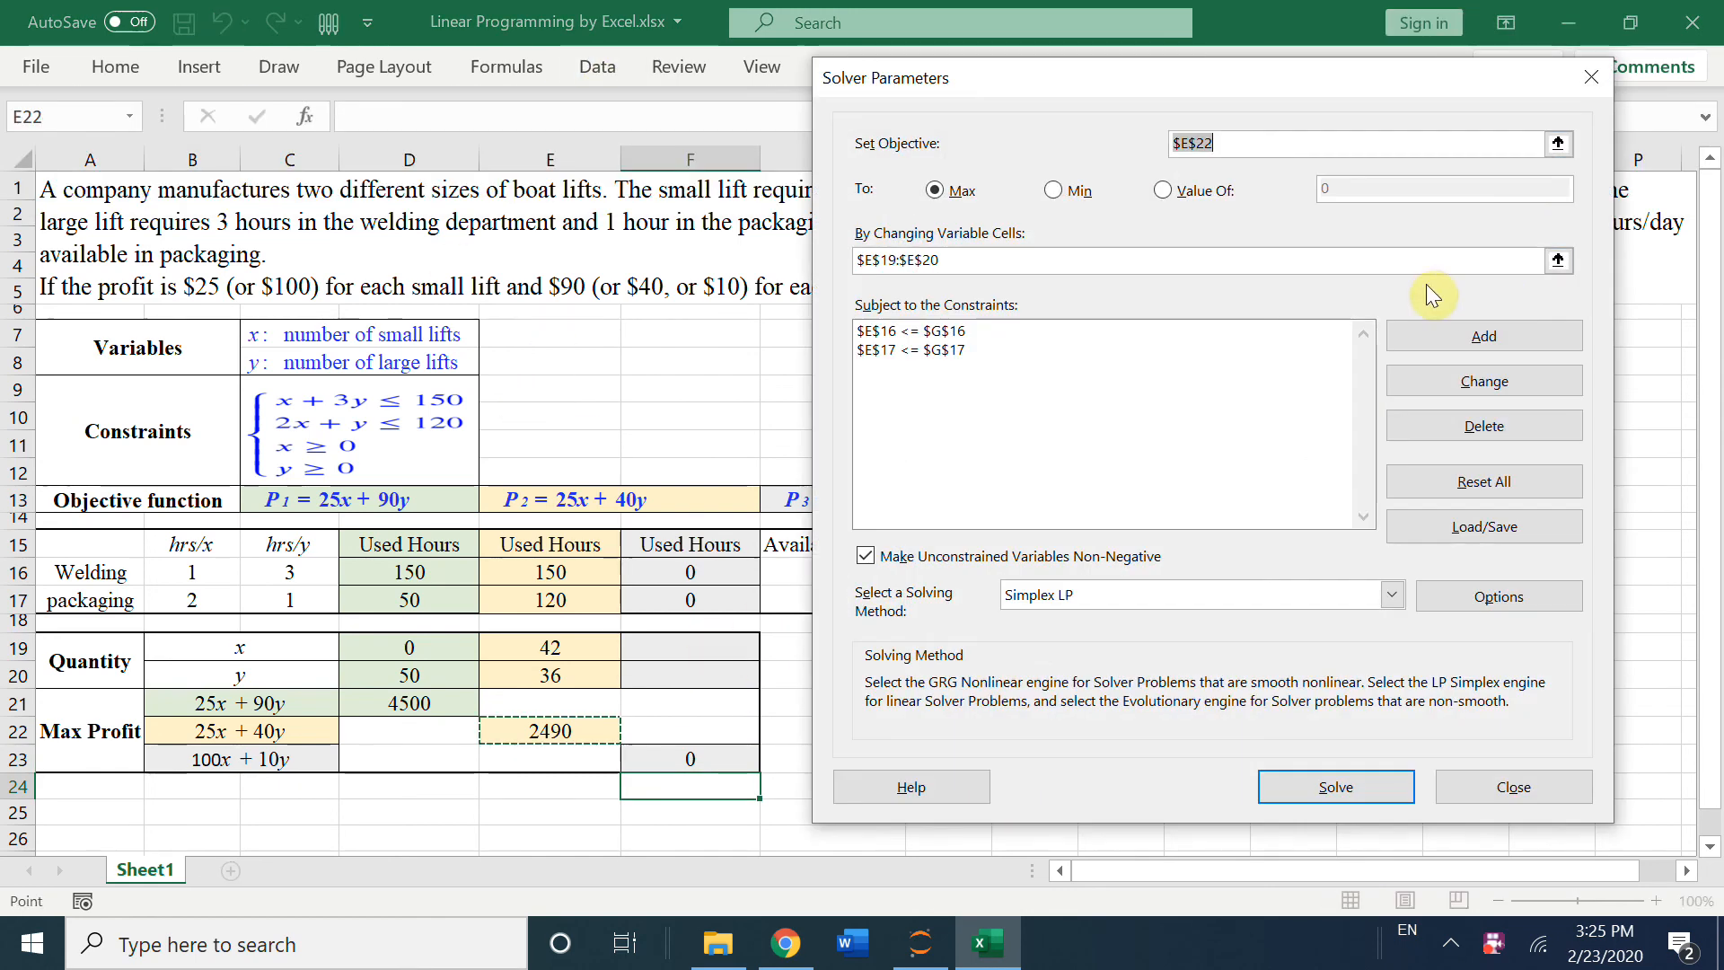
click(1458, 485)
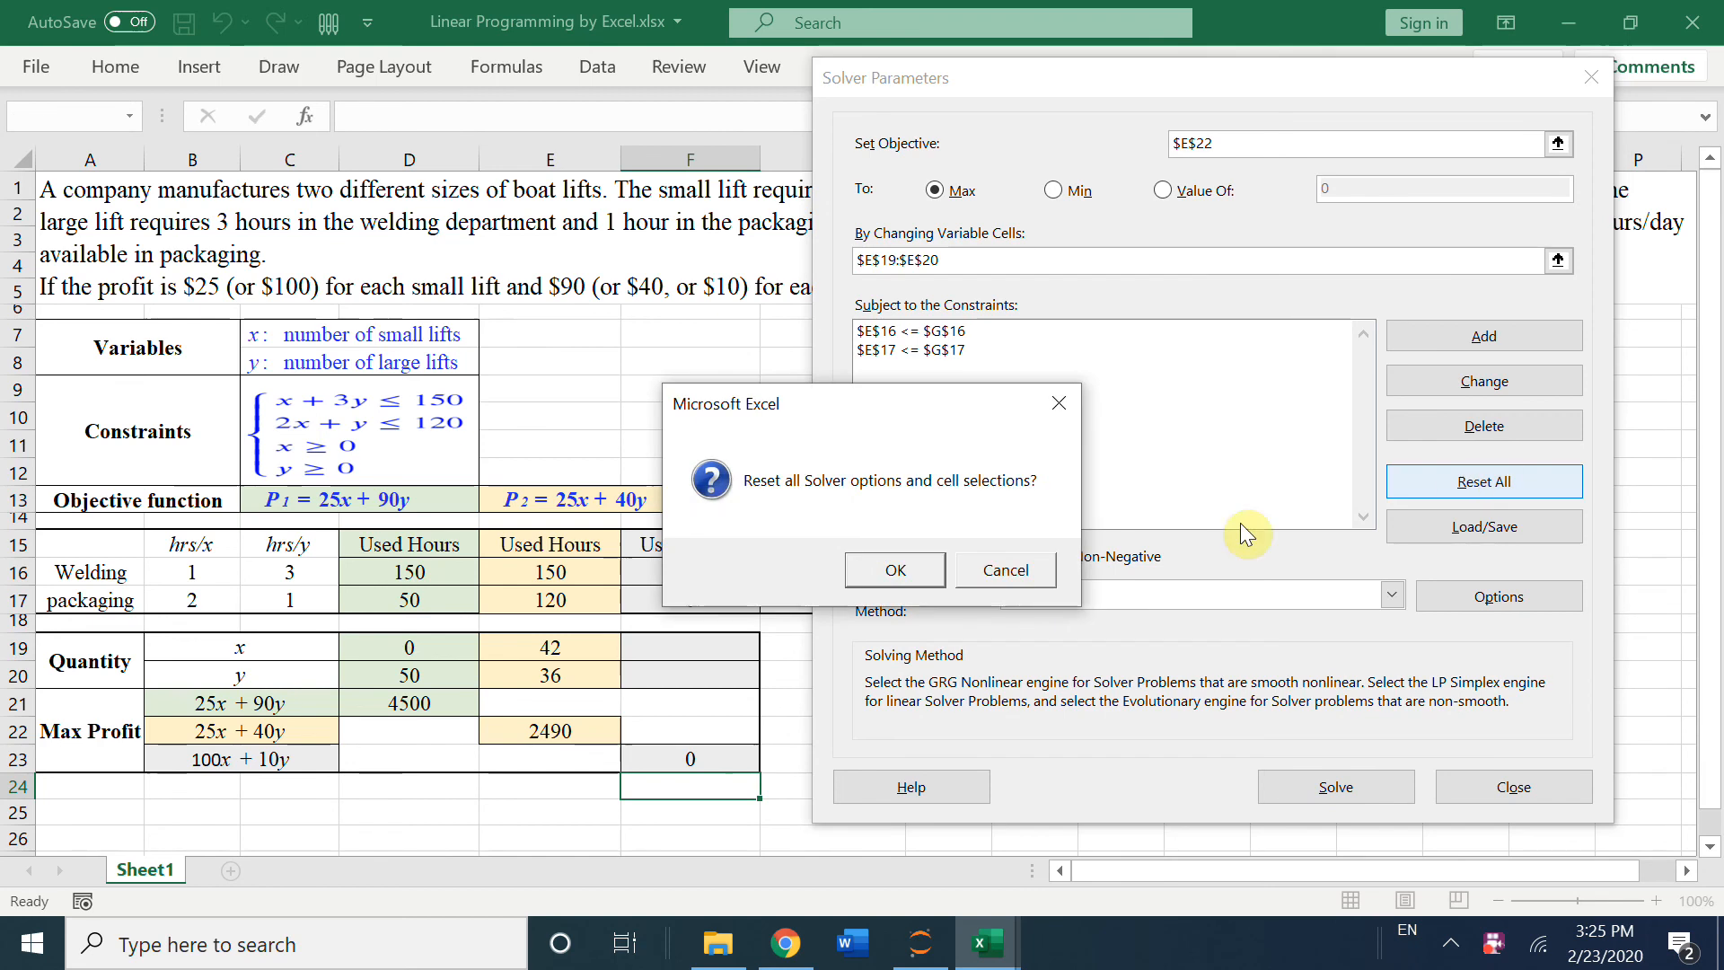
click(880, 569)
Step: Set Solver to maximize objective cell F23 by changing the quantity cells F19:F20
drag(1285, 73, 1416, 73)
click(690, 759)
click(1201, 261)
drag(665, 647, 677, 675)
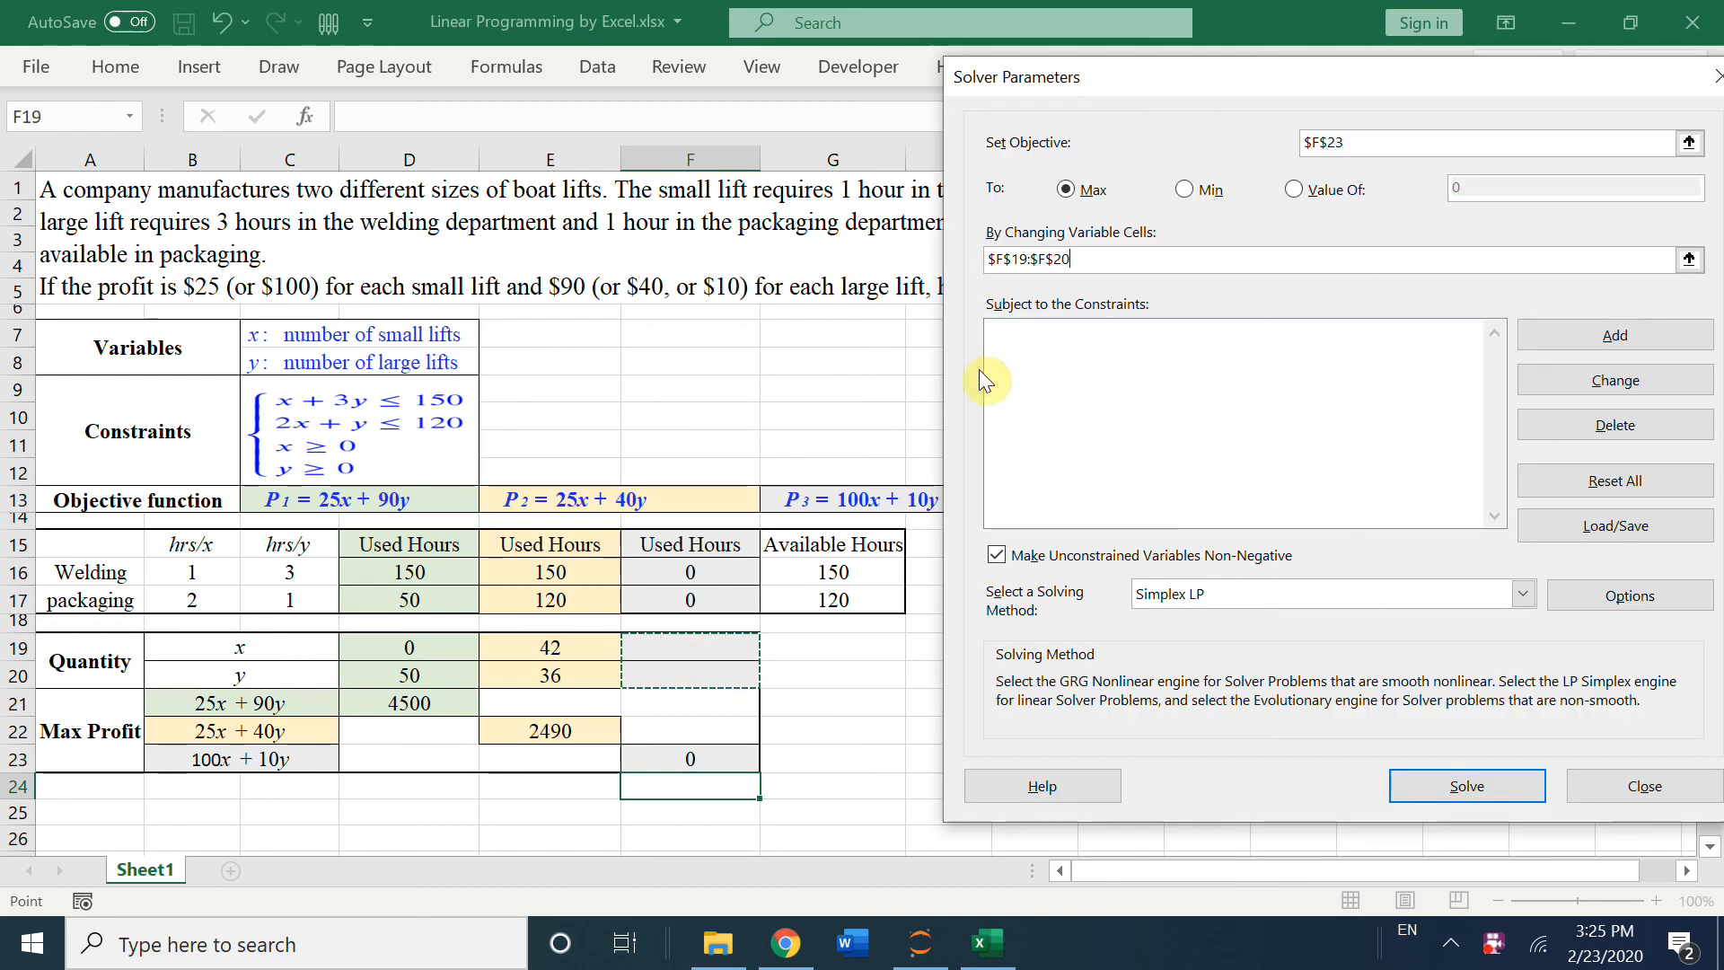
Step: Add a Solver constraint that the third scenario's welding used hours in F16 must be <= the available hours in G16
click(1615, 335)
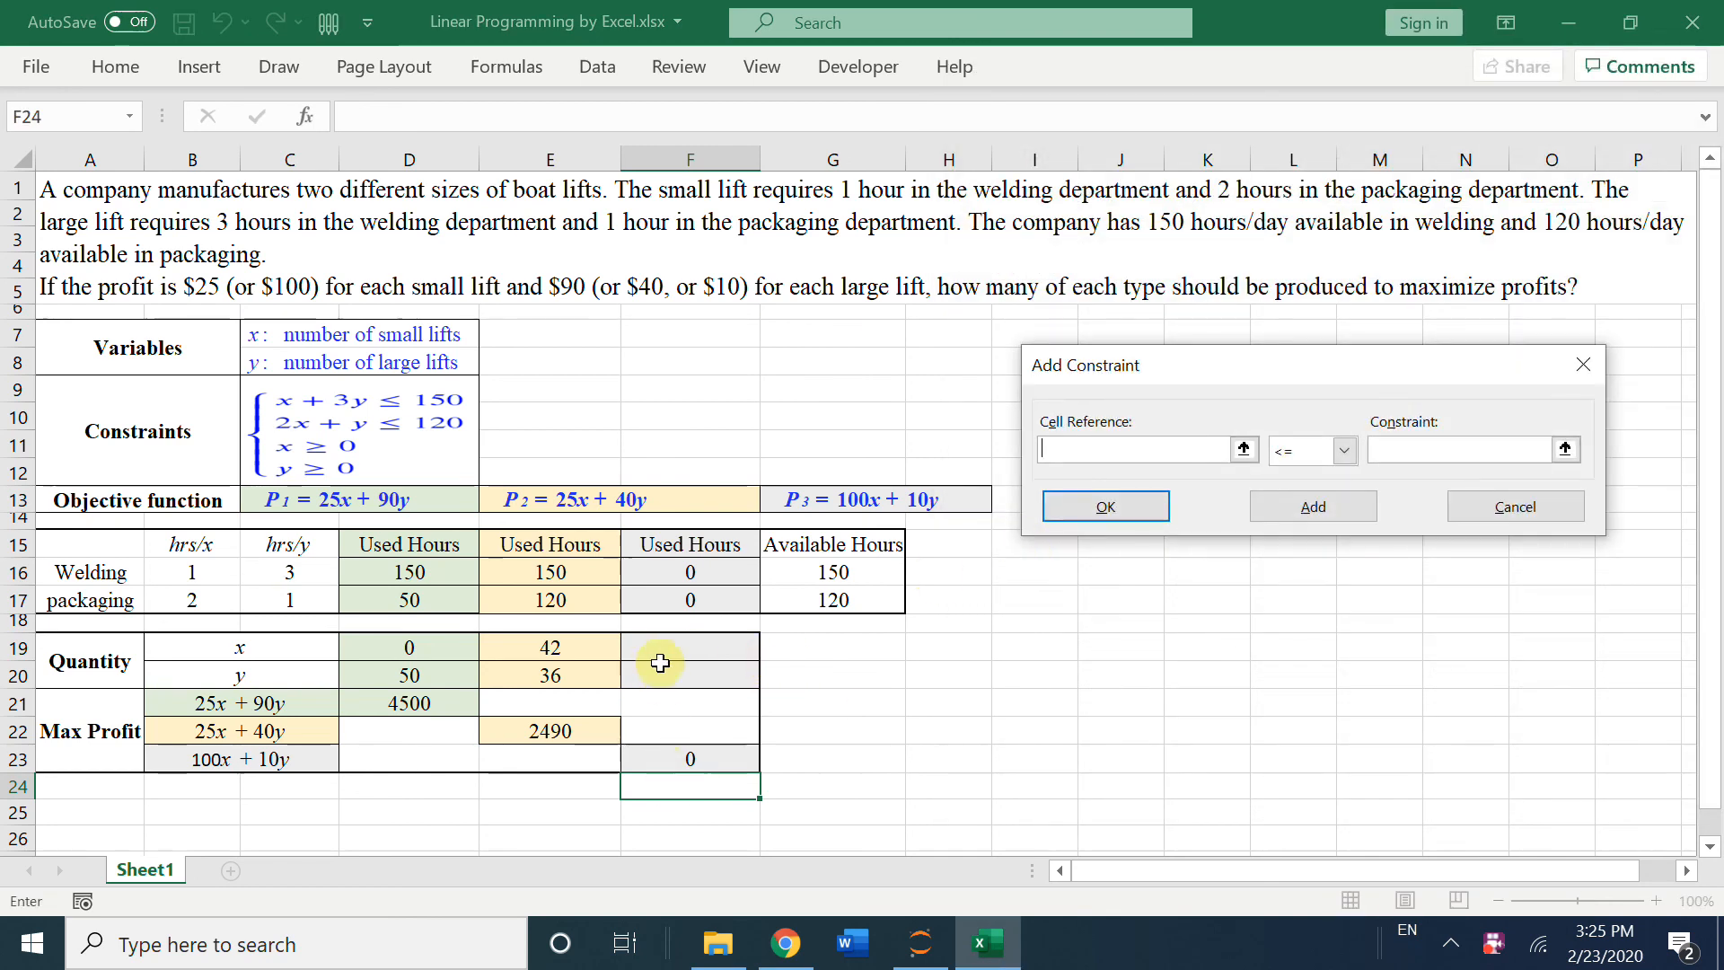
click(669, 572)
click(1438, 449)
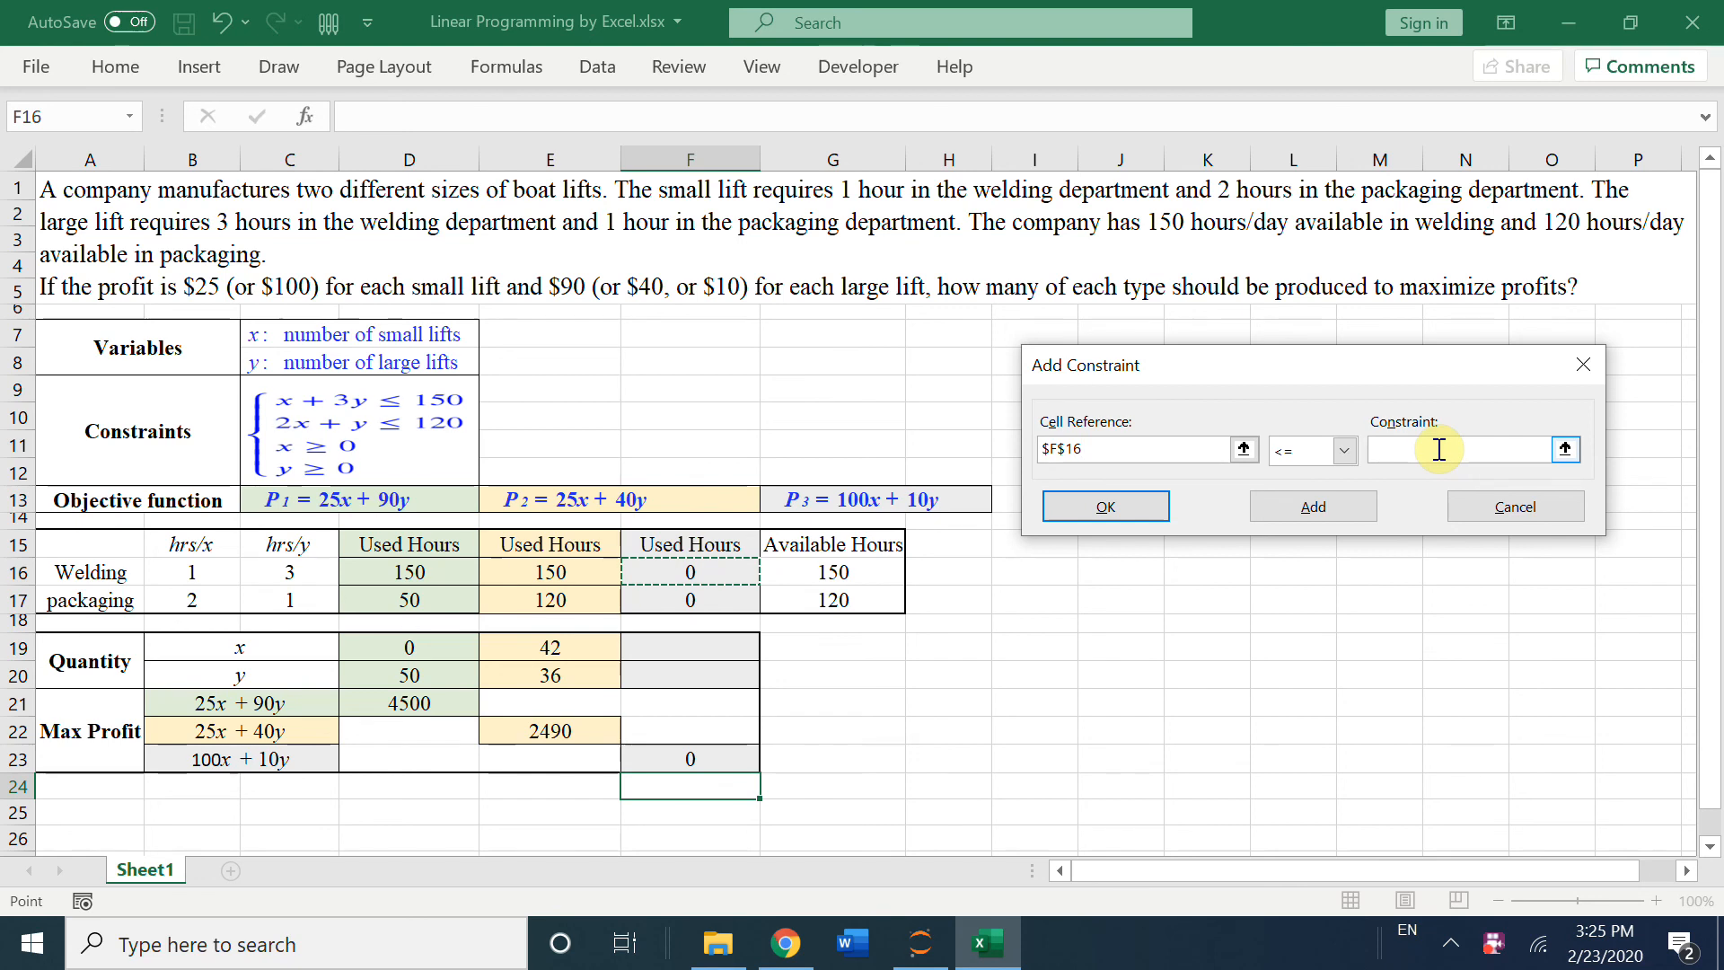
click(876, 569)
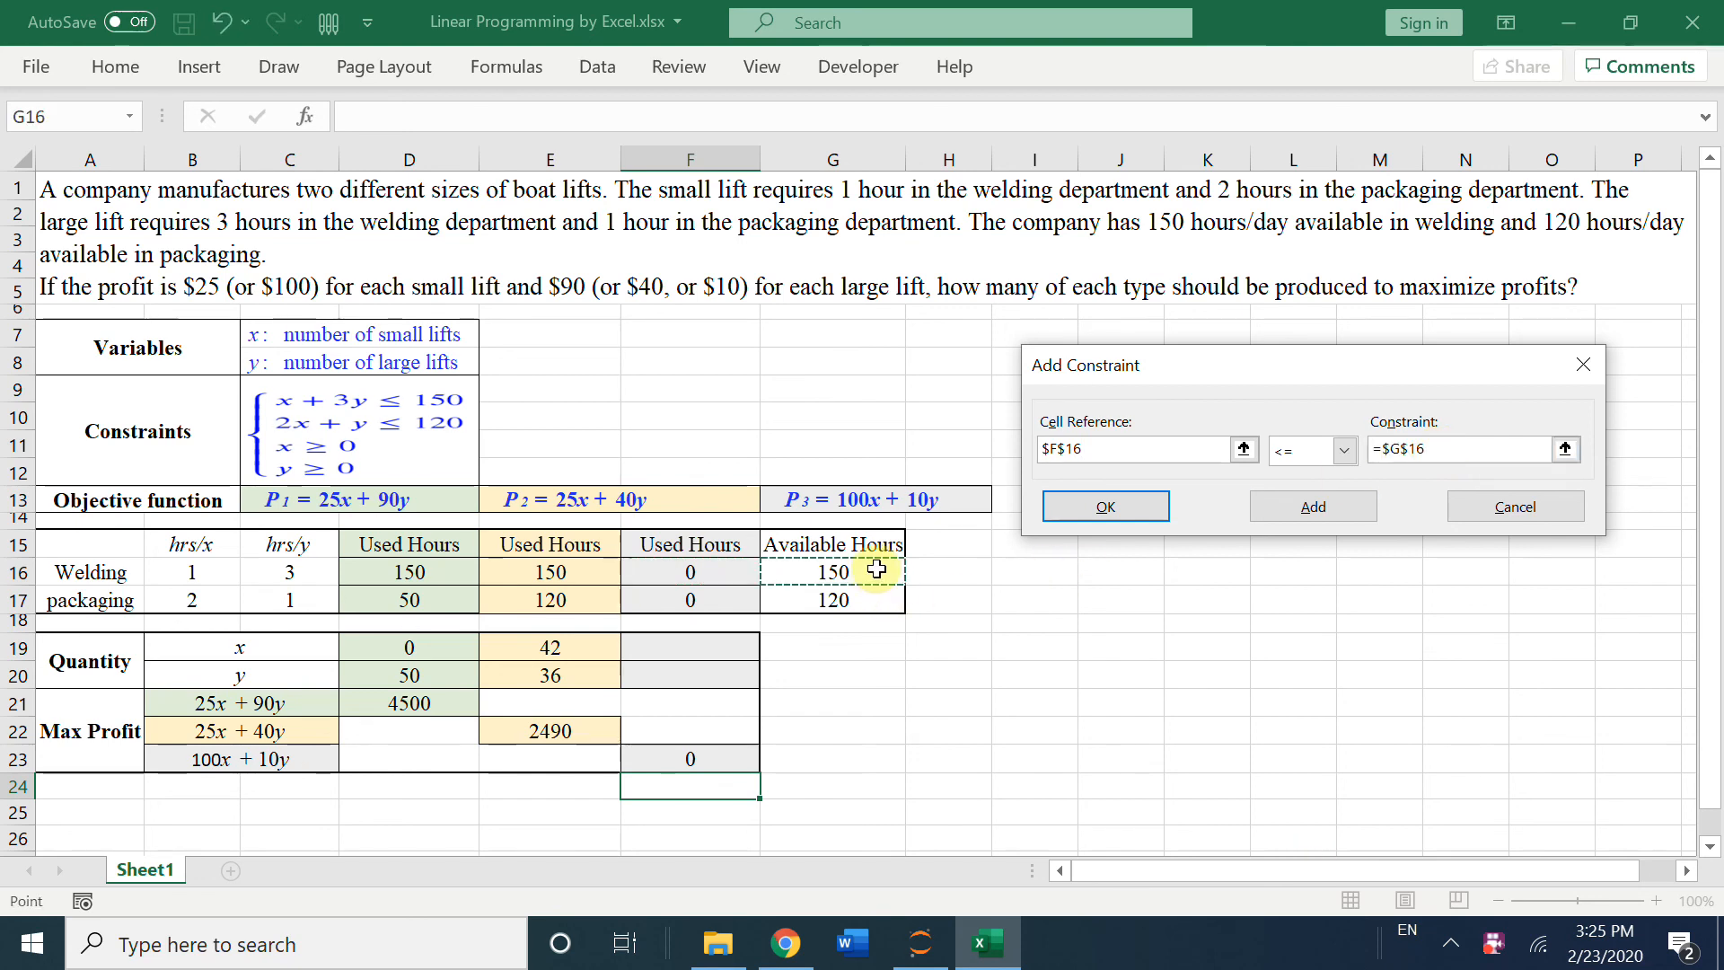
key(alt+a)
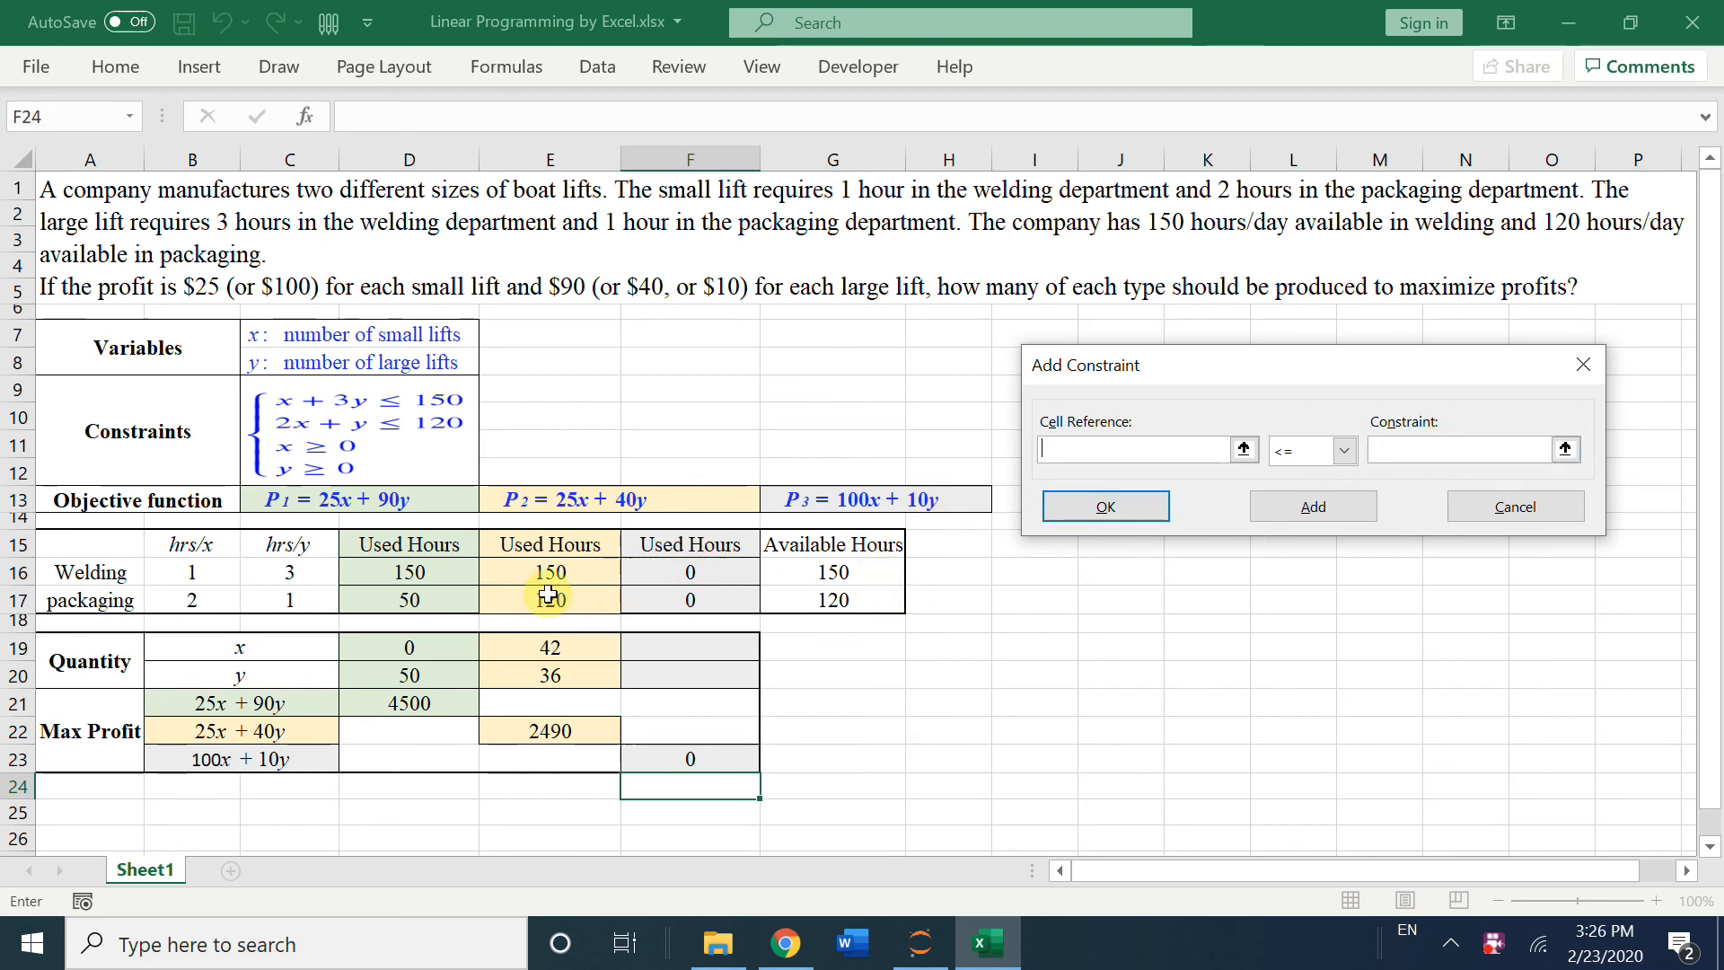
Step: Add a Solver constraint that packaging used hours in F17 must be <= G17, and solve the third scenario, keeping the solution
click(704, 598)
key(Tab)
key(Tab)
click(868, 603)
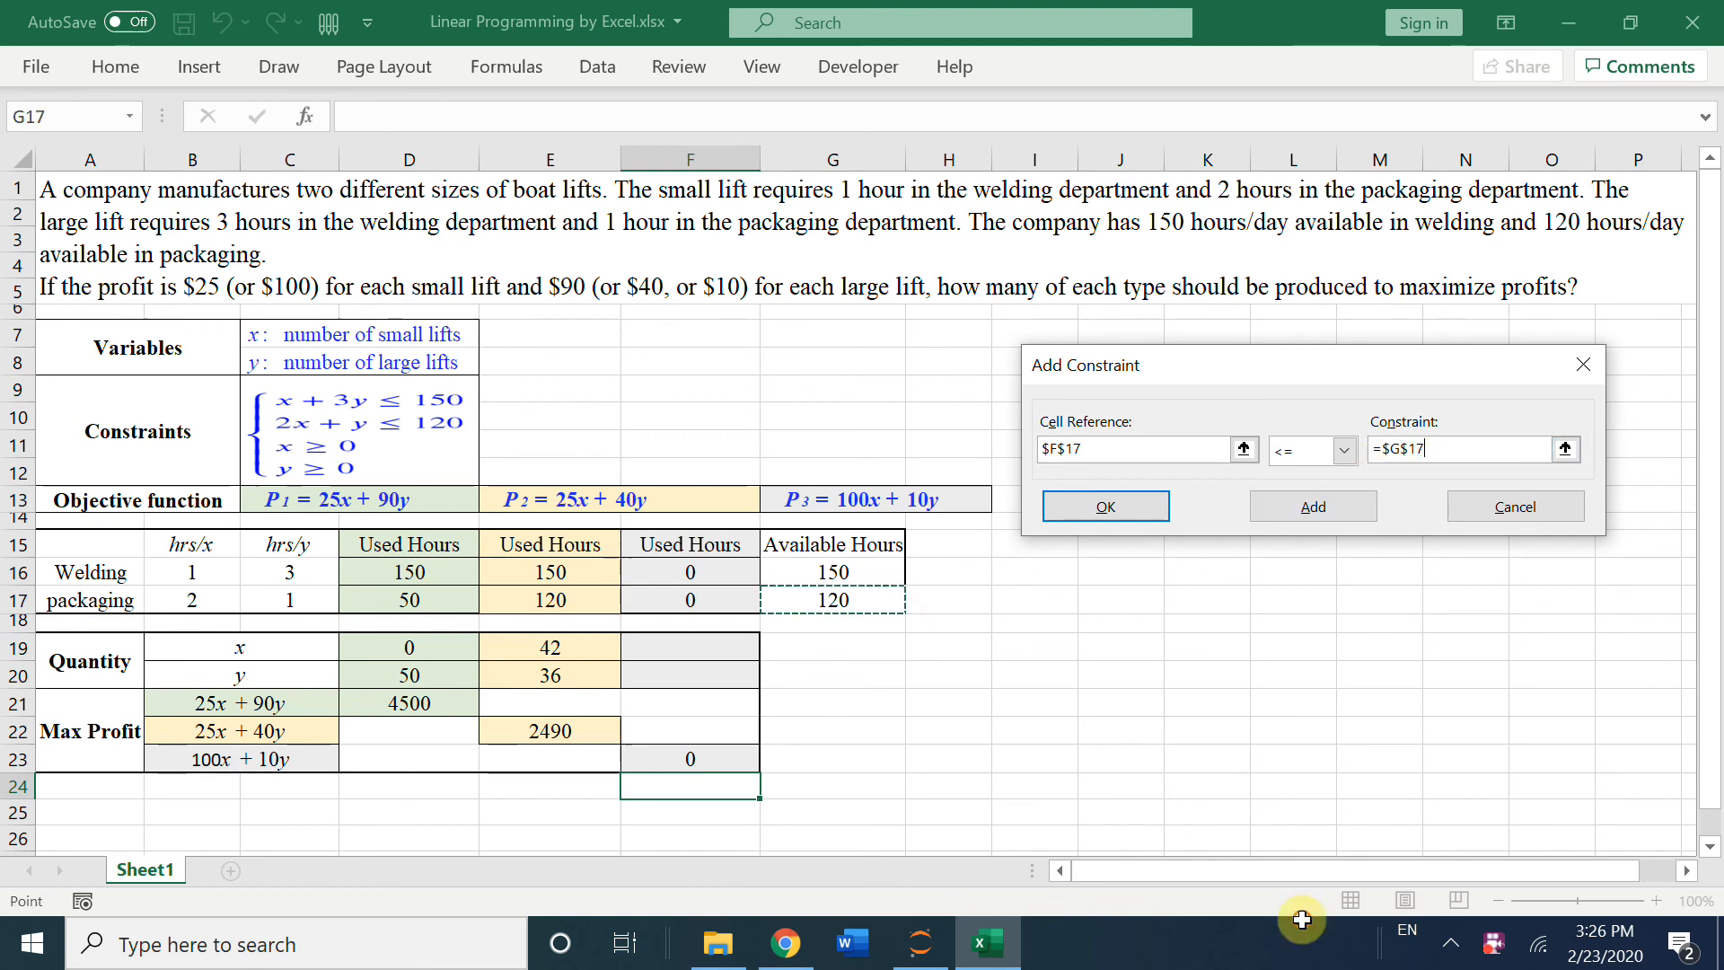
key(Return)
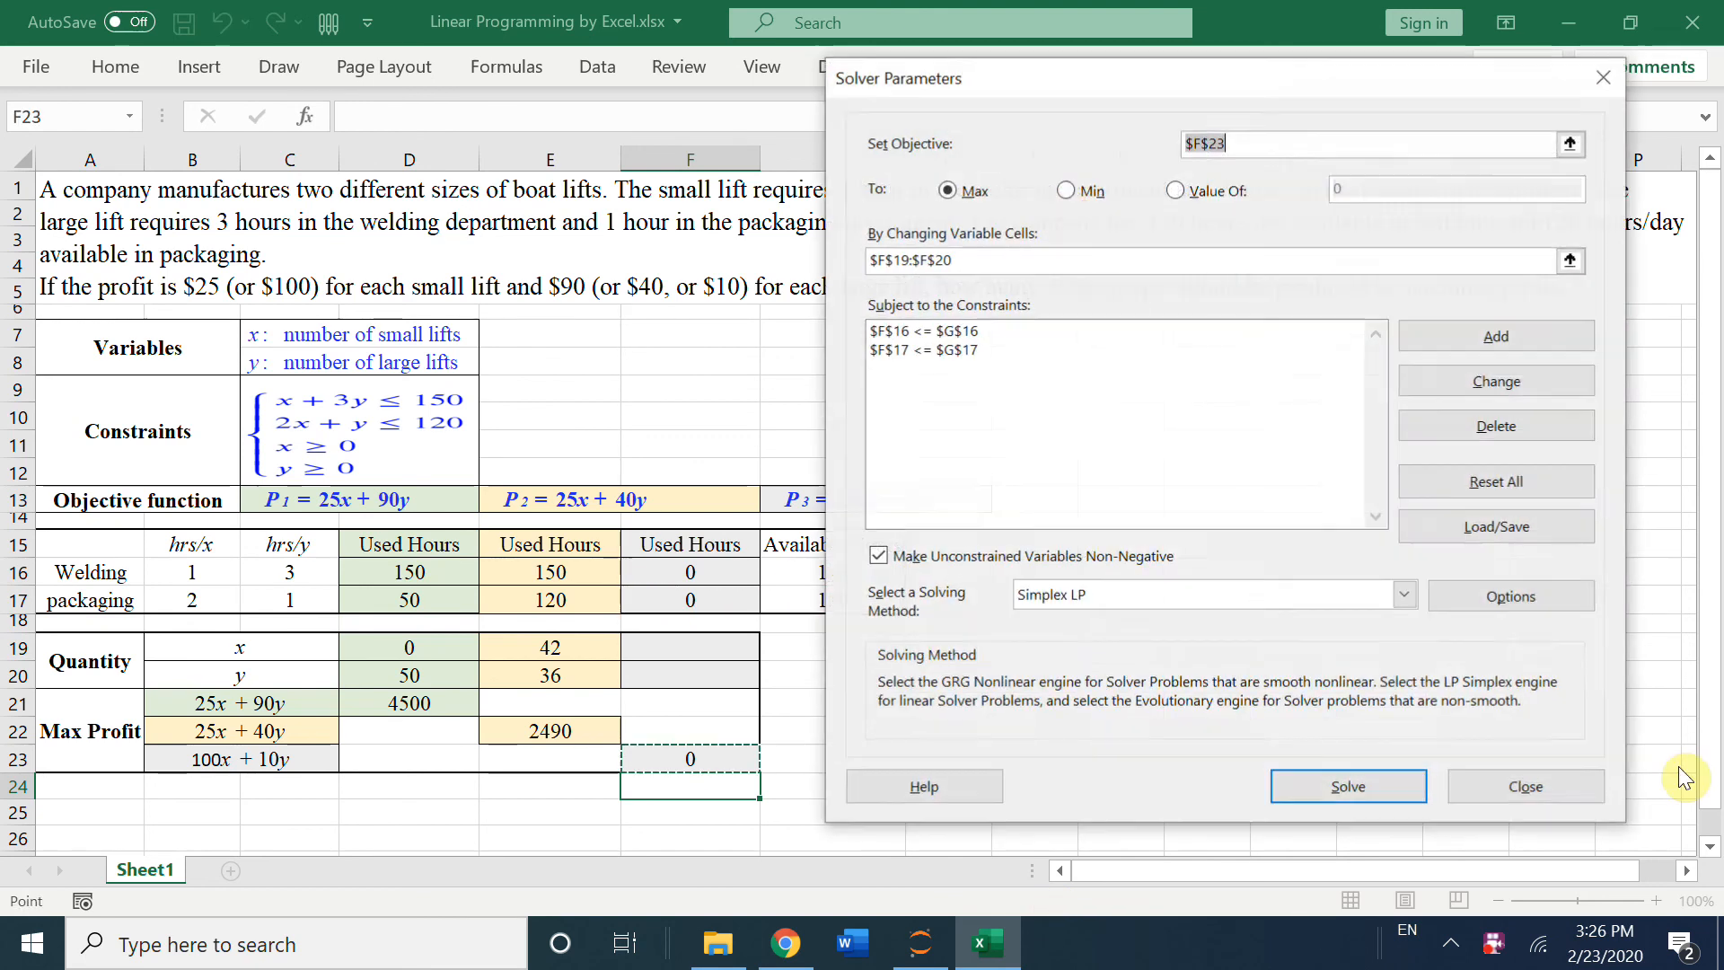
click(1335, 784)
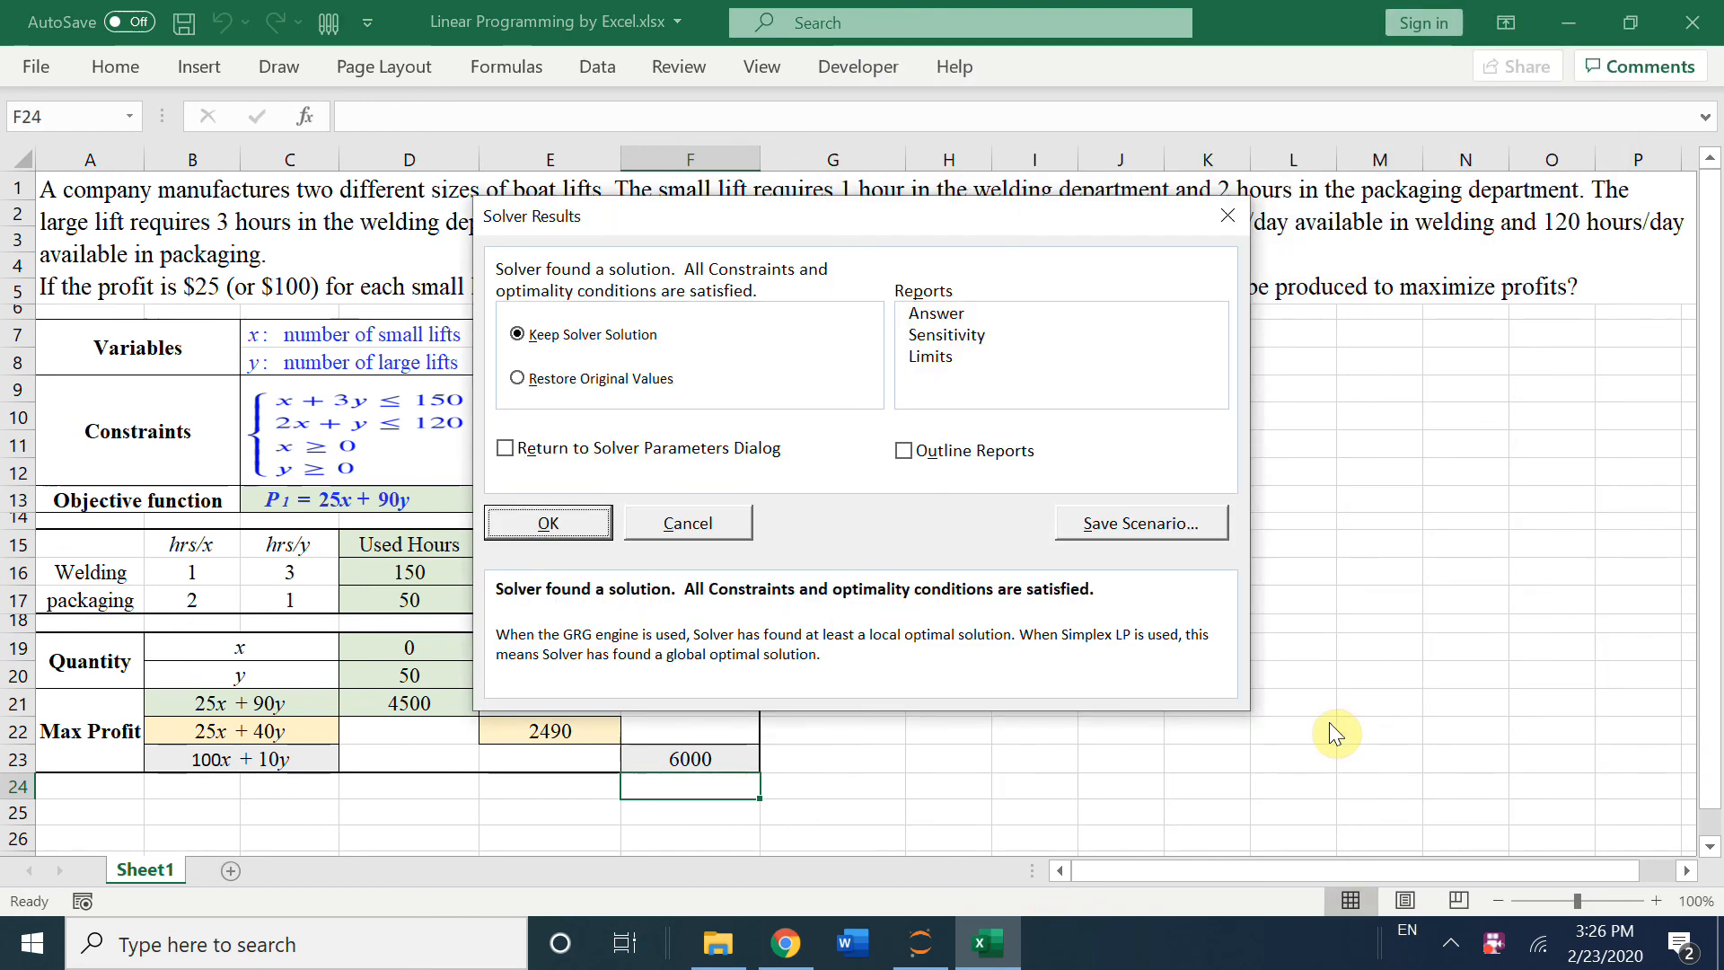
key(Return)
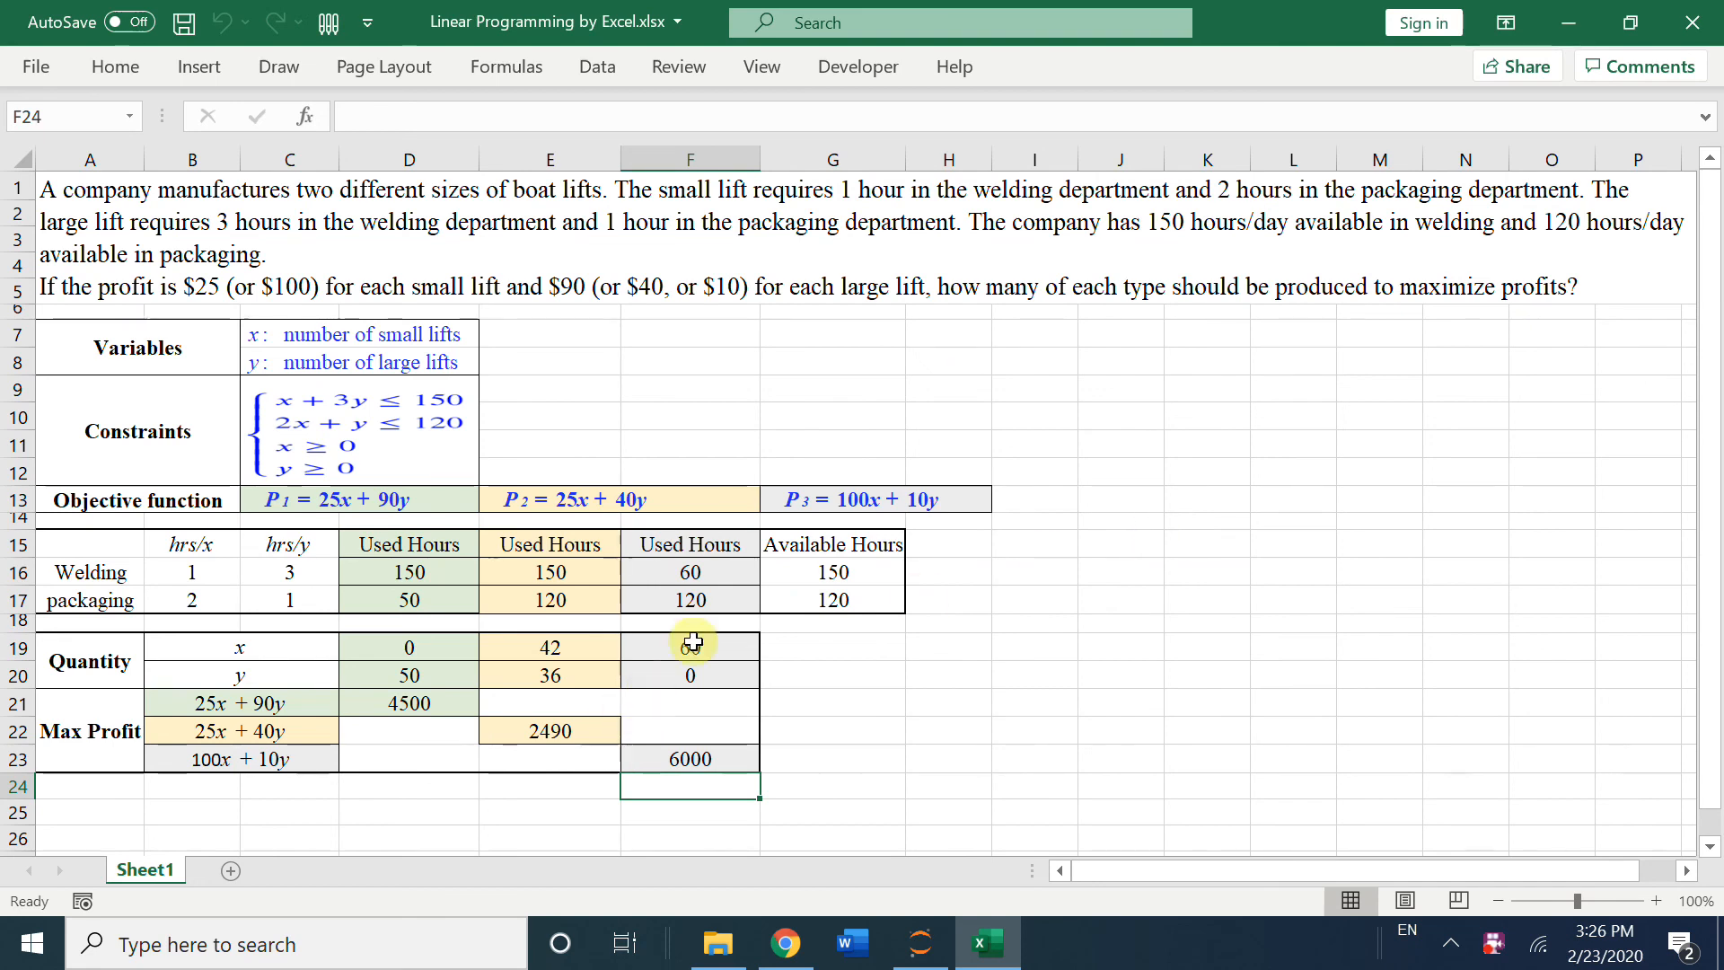
Step: Compare the third scenario's Excel solution with the corner points of the feasible-region plot in the Jupyter notebook, ending in Excel
click(784, 942)
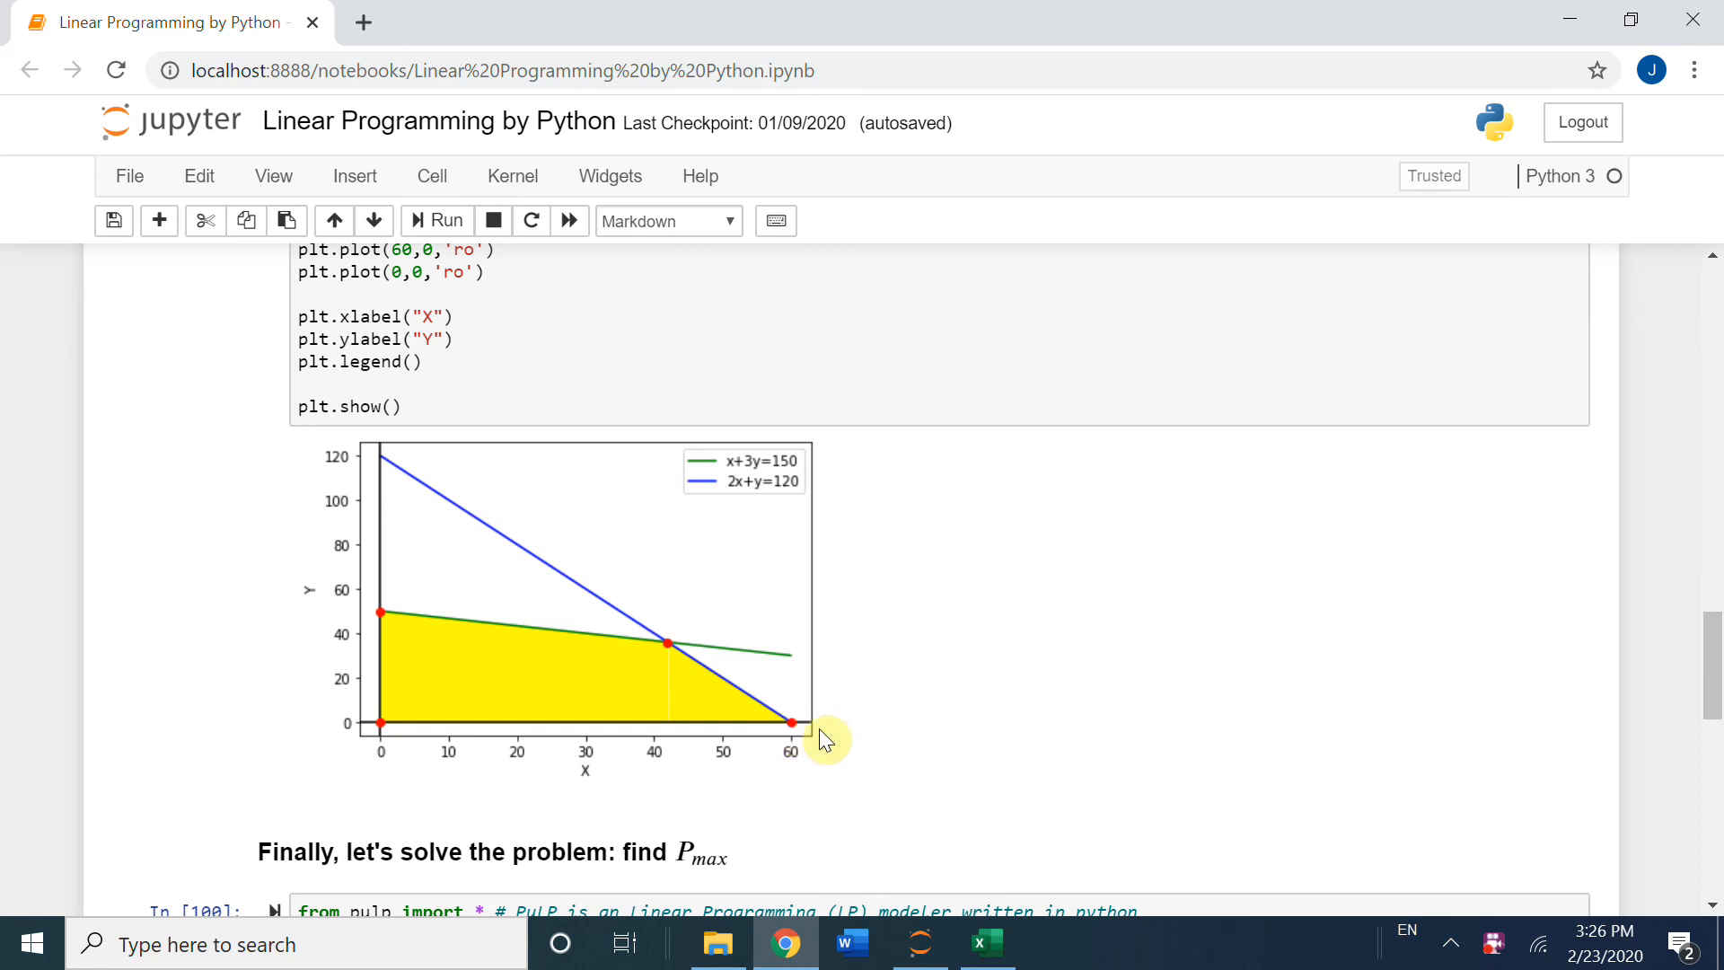
click(987, 943)
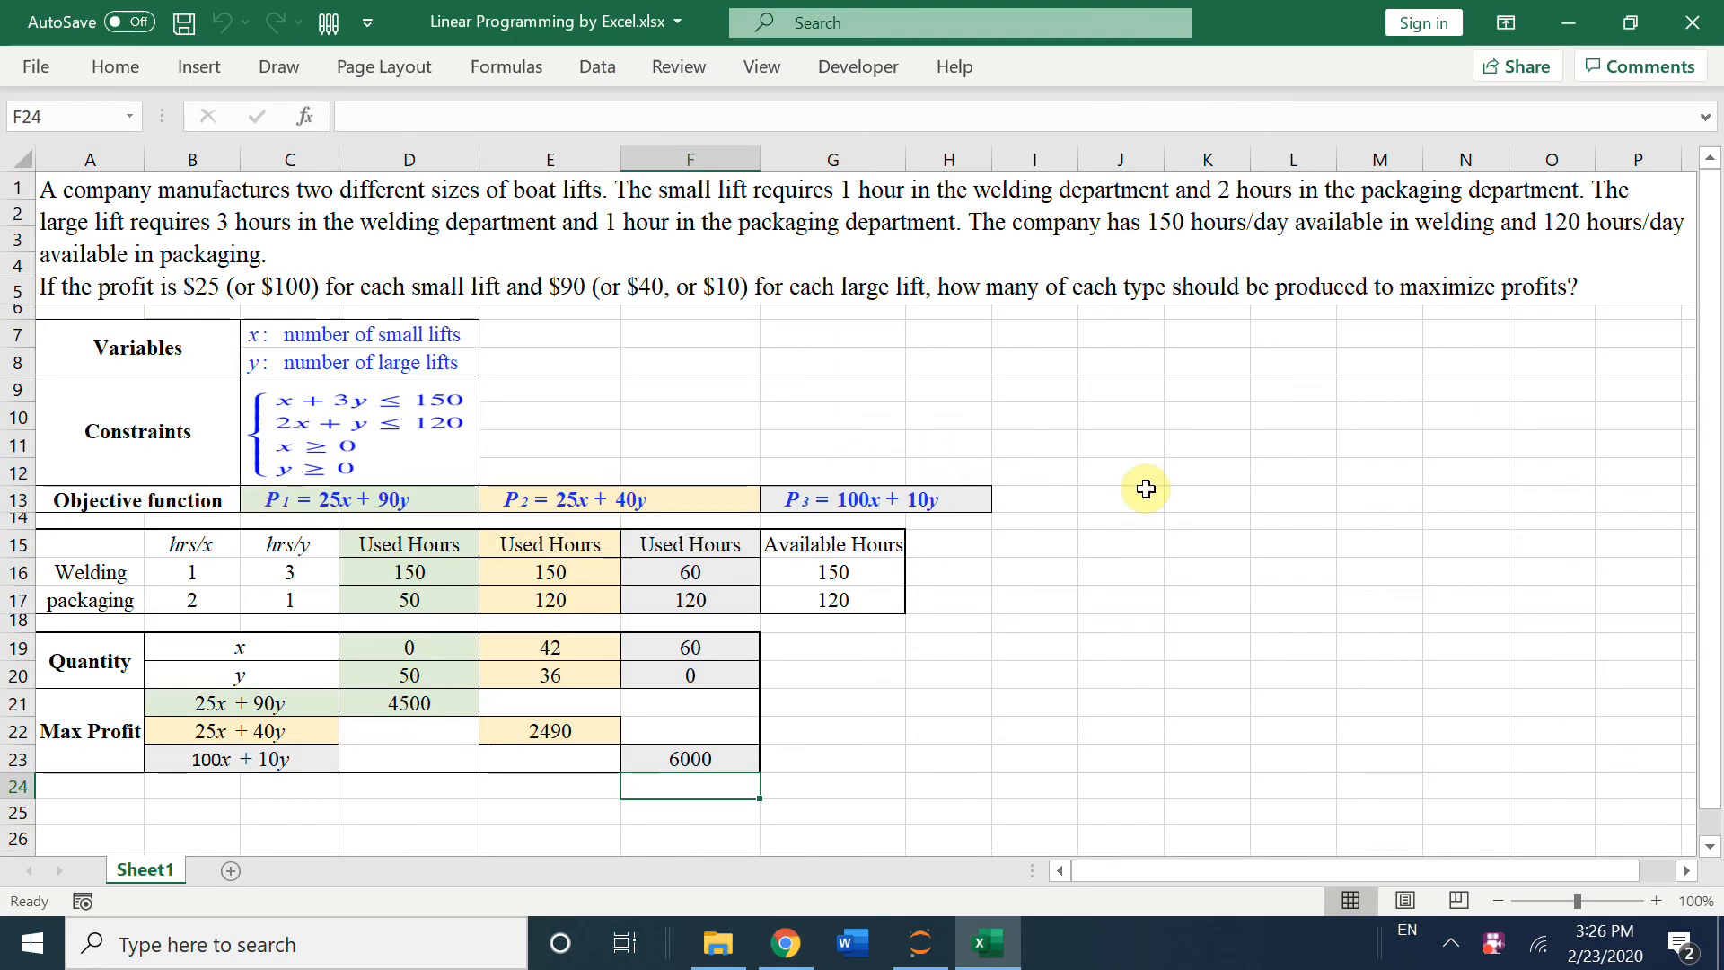
click(785, 943)
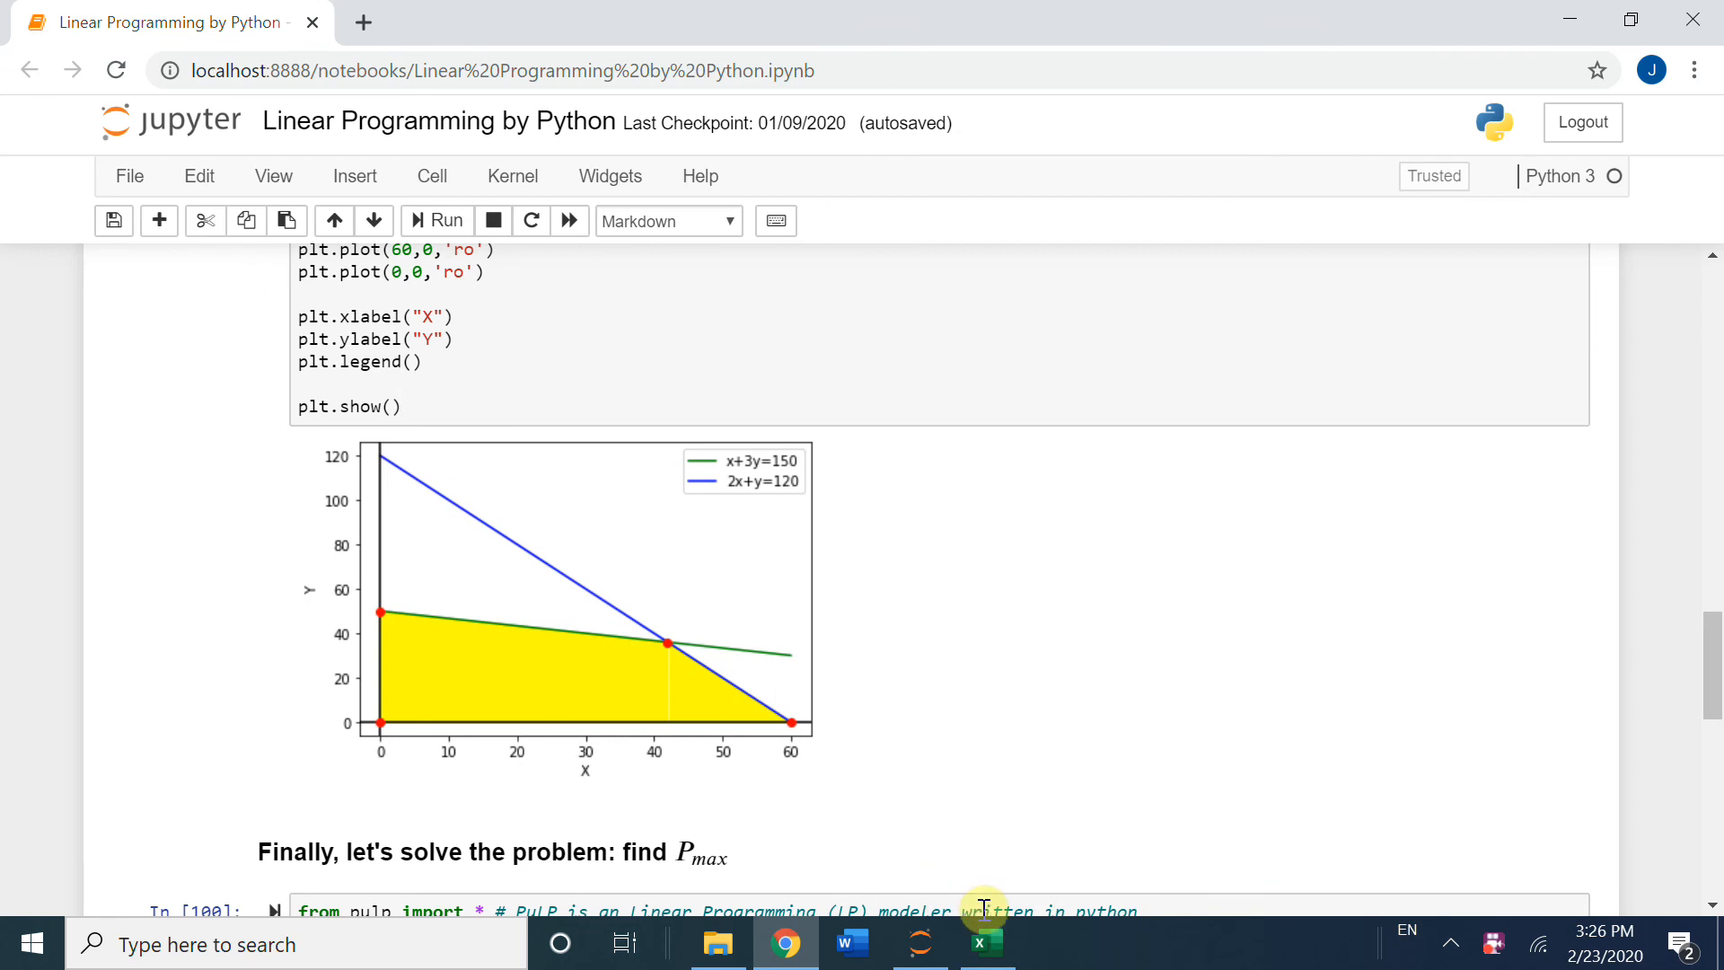
click(988, 943)
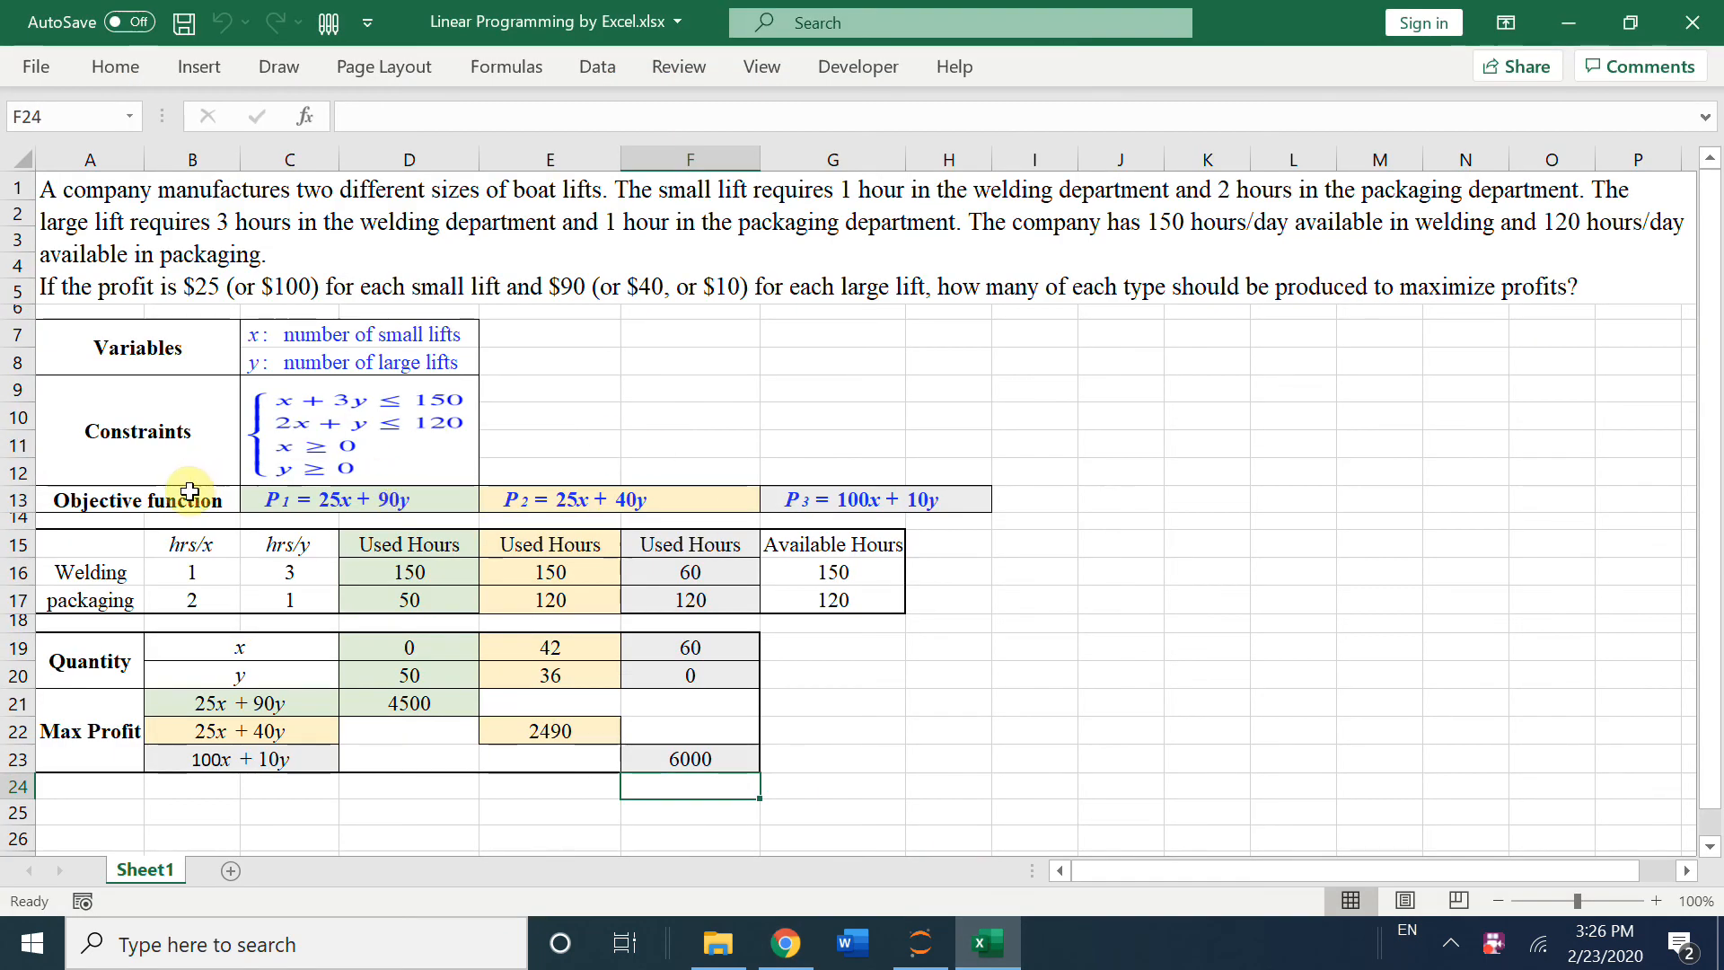